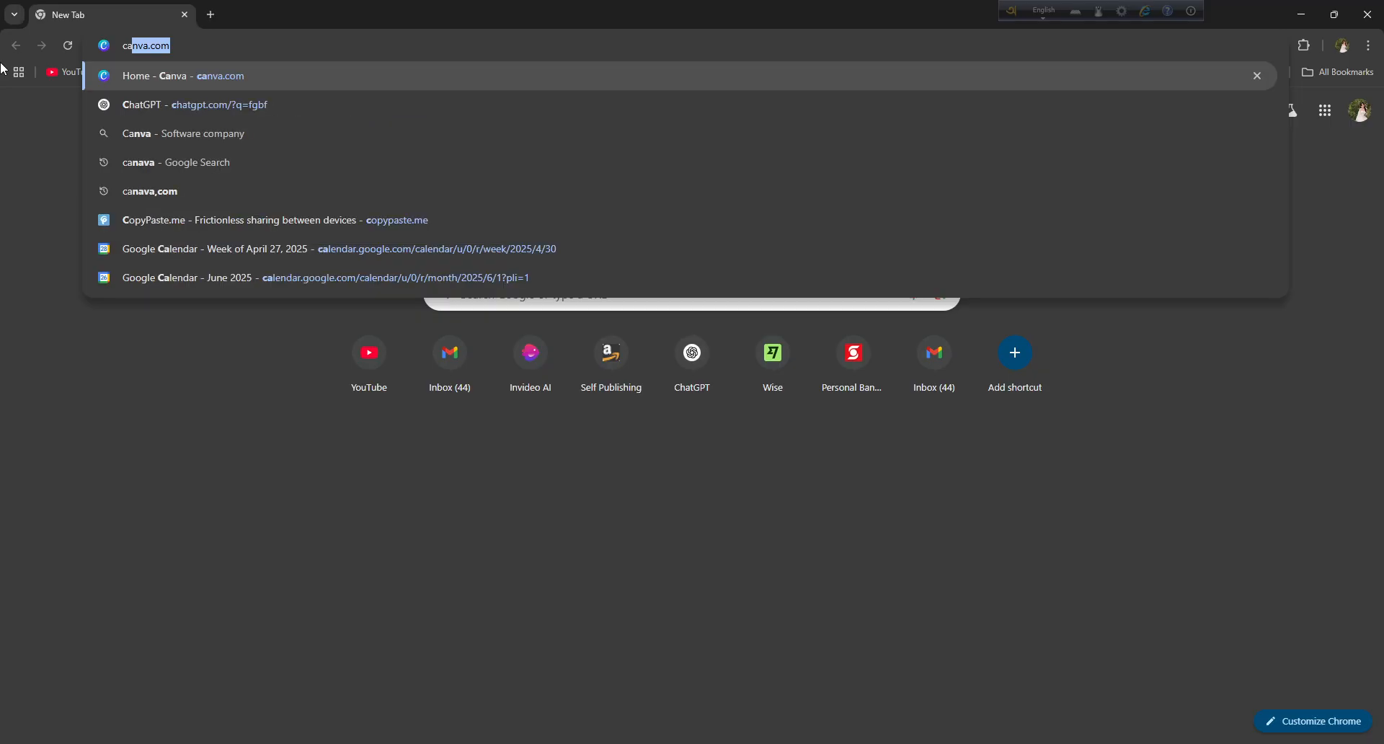
- Open the Canva home page at canva.com
{"action": "key", "text": "Return"}
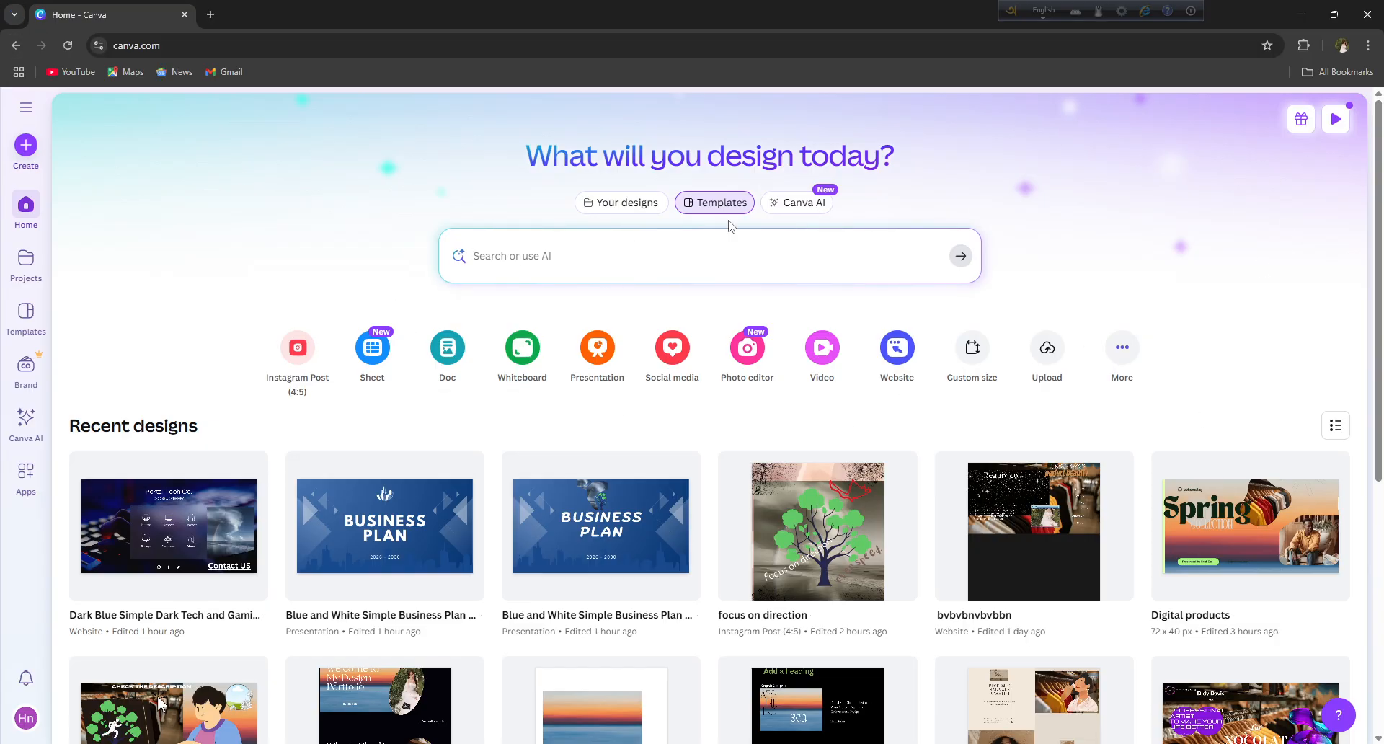
{"action": "left_click", "coordinate": [202, 44]}
{"action": "left_click", "coordinate": [183, 160]}
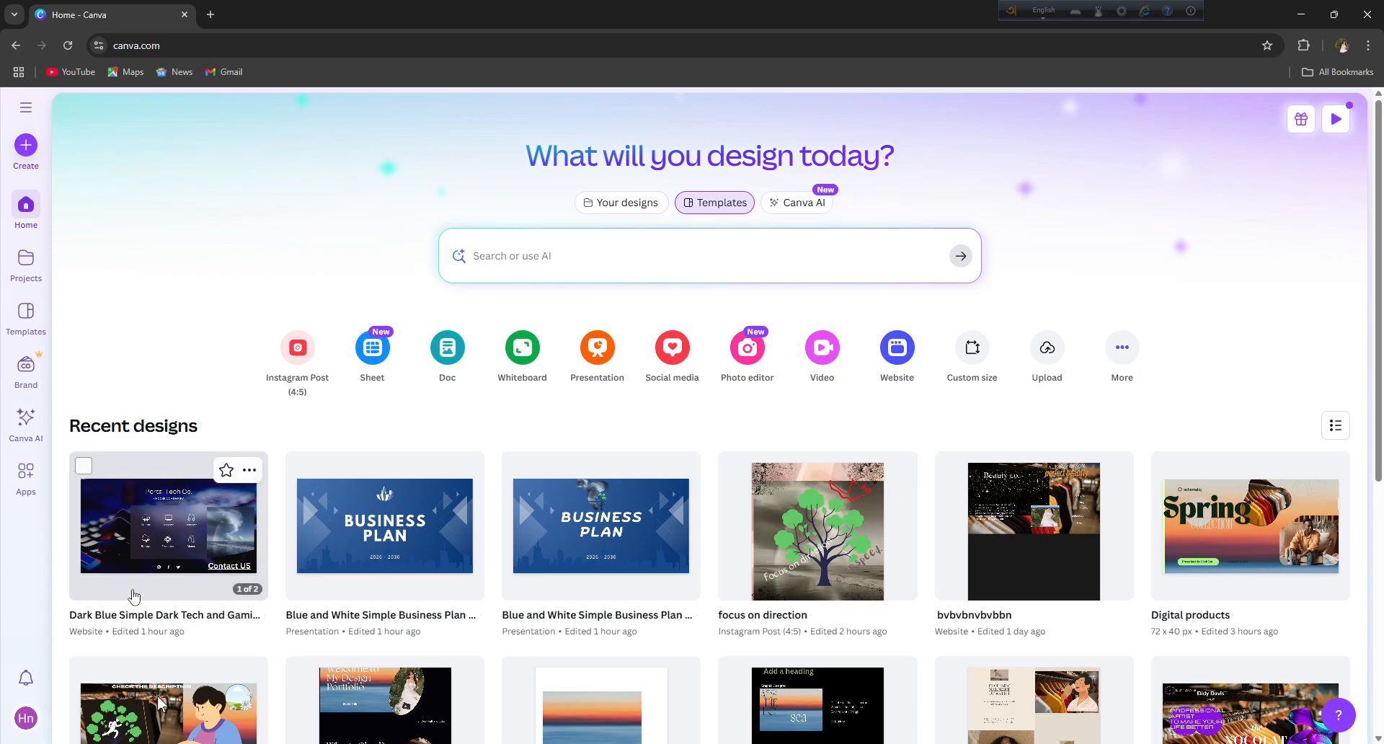
- Search the templates for "website" and start customizing the Digital Consulting business website template by Harpers Inc
{"action": "left_click", "coordinate": [521, 270]}
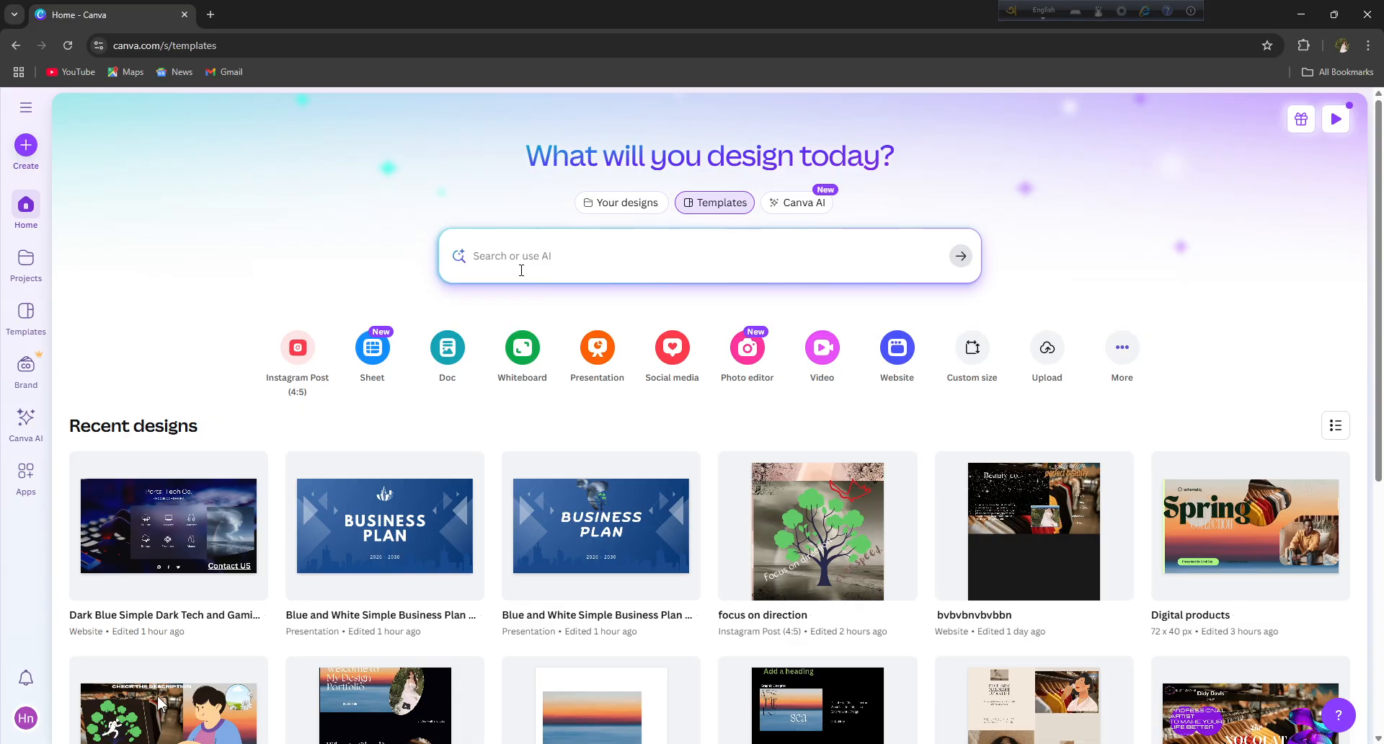
{"action": "type", "text": "web"}
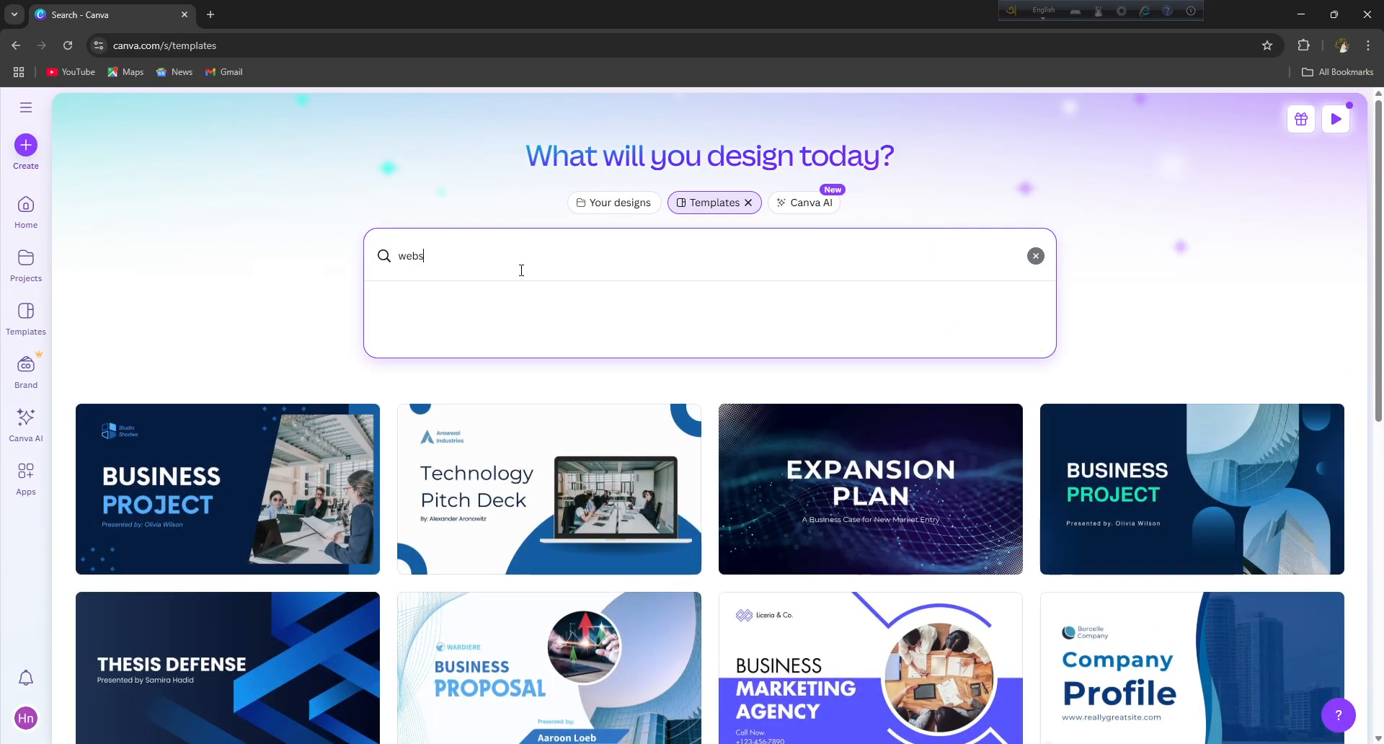
{"action": "type", "text": "s"}
{"action": "left_click", "coordinate": [515, 340]}
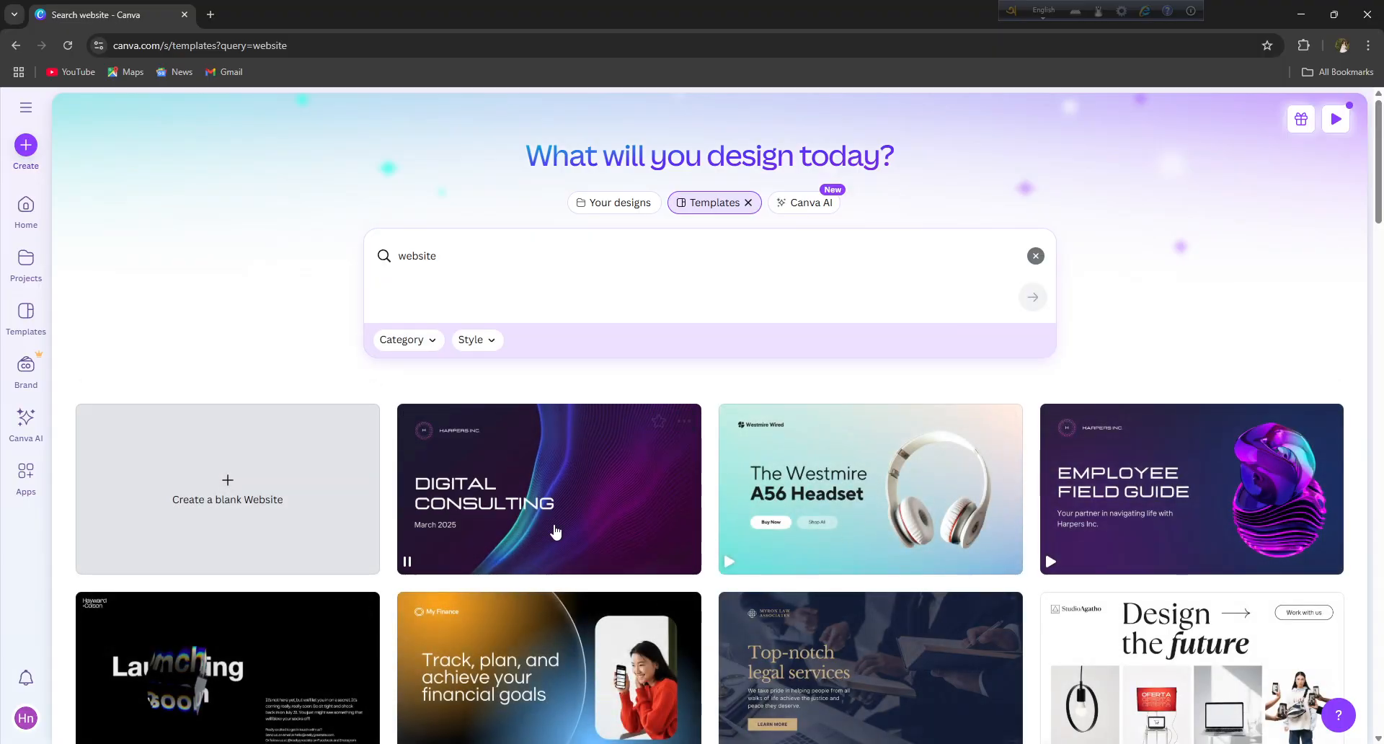
{"action": "left_click", "coordinate": [555, 531]}
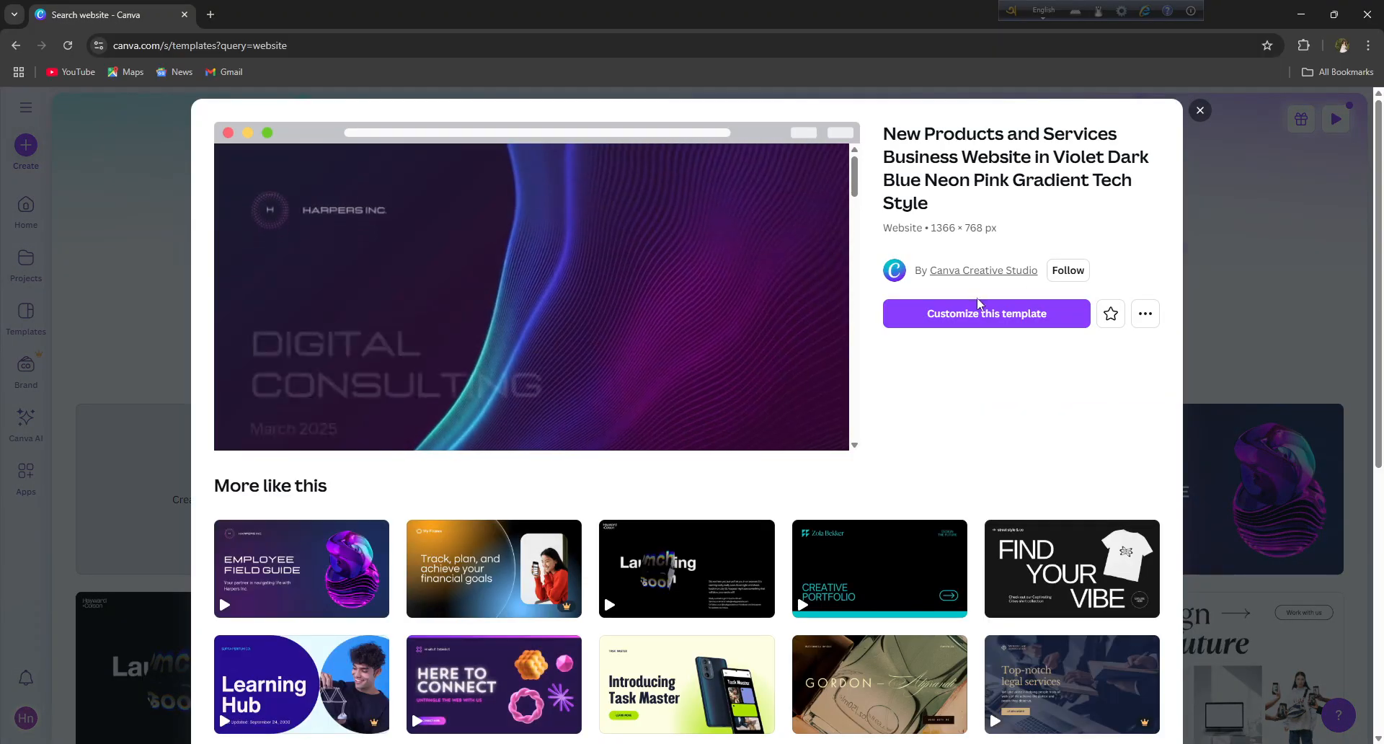
{"action": "left_click", "coordinate": [979, 313]}
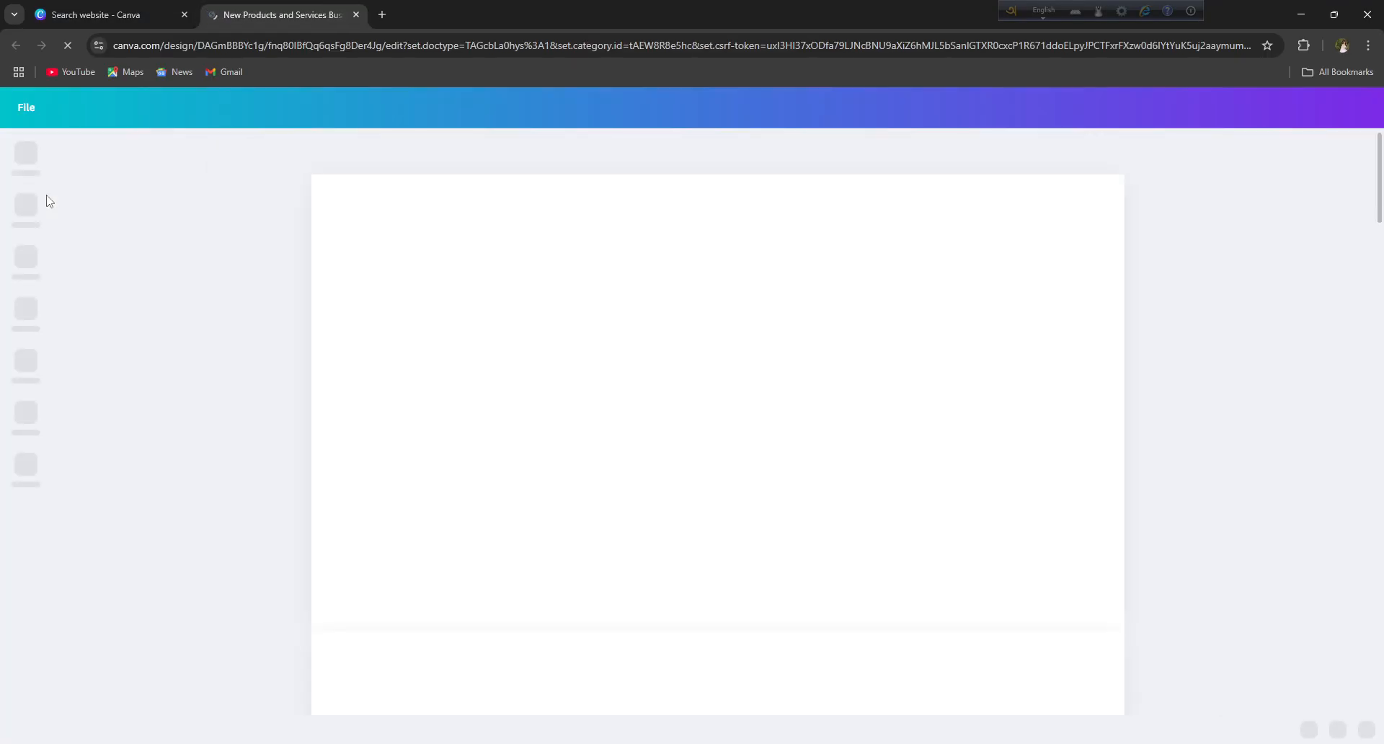
- Look through the website template's sections, from the opening banner down to the contact section
{"action": "scroll", "coordinate": [624, 487], "scroll_direction": "down", "scroll_amount": 10}
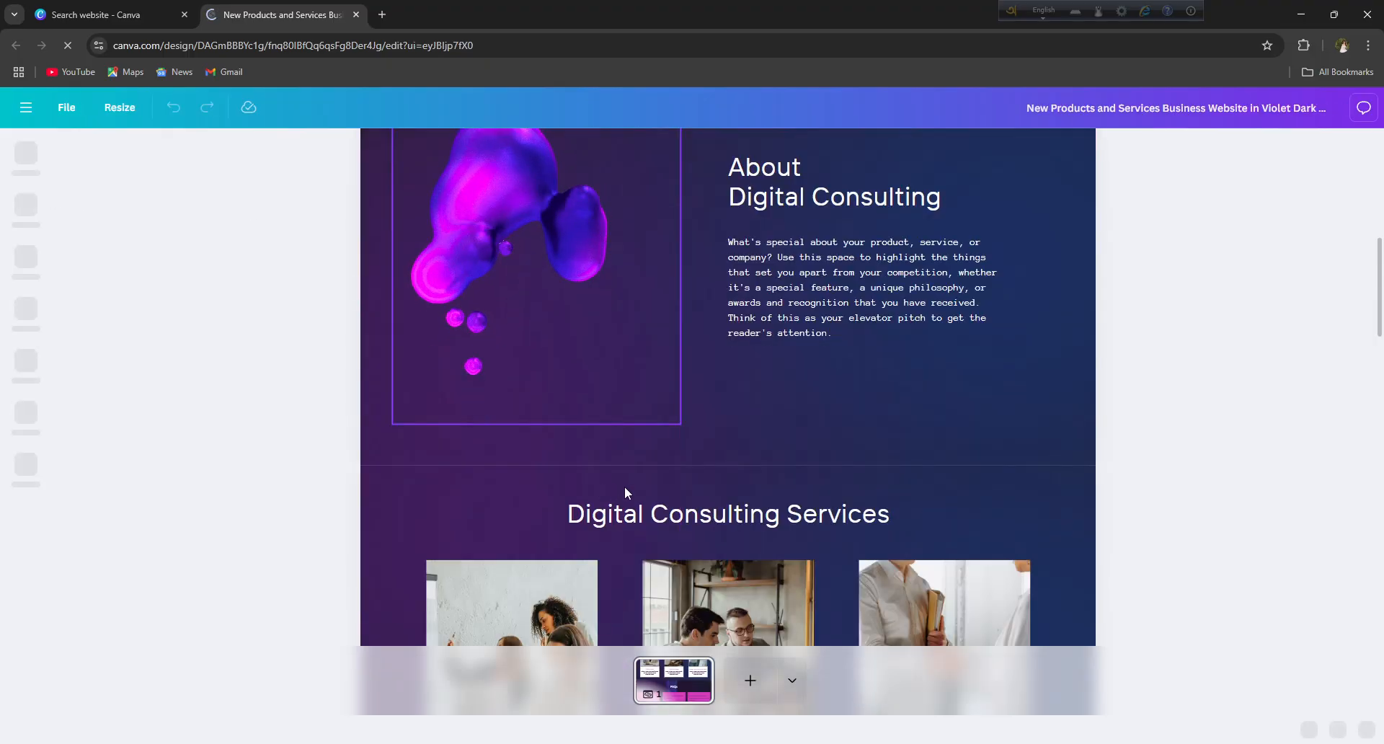
{"action": "scroll", "coordinate": [614, 497], "scroll_direction": "down", "scroll_amount": 10}
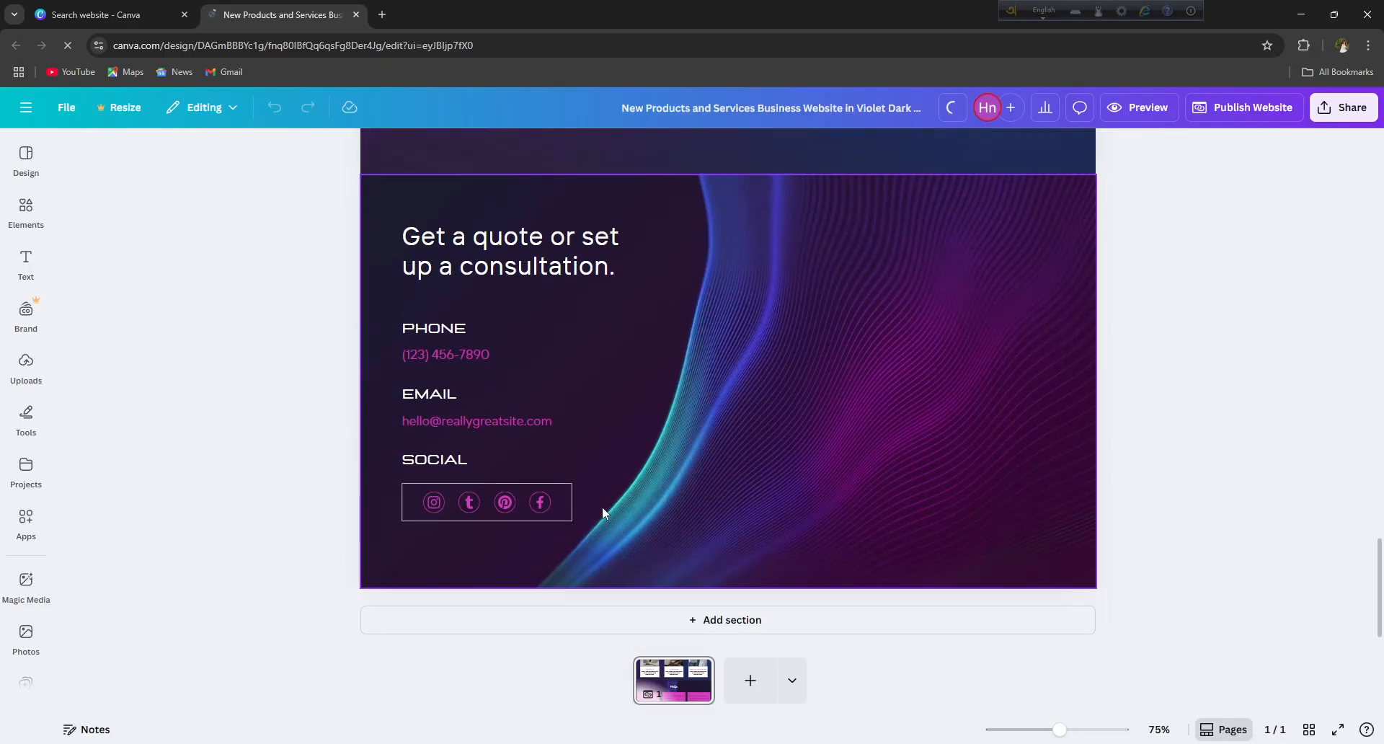
{"action": "scroll", "coordinate": [606, 508], "scroll_direction": "up", "scroll_amount": 8}
{"action": "scroll", "coordinate": [667, 503], "scroll_direction": "up", "scroll_amount": 10}
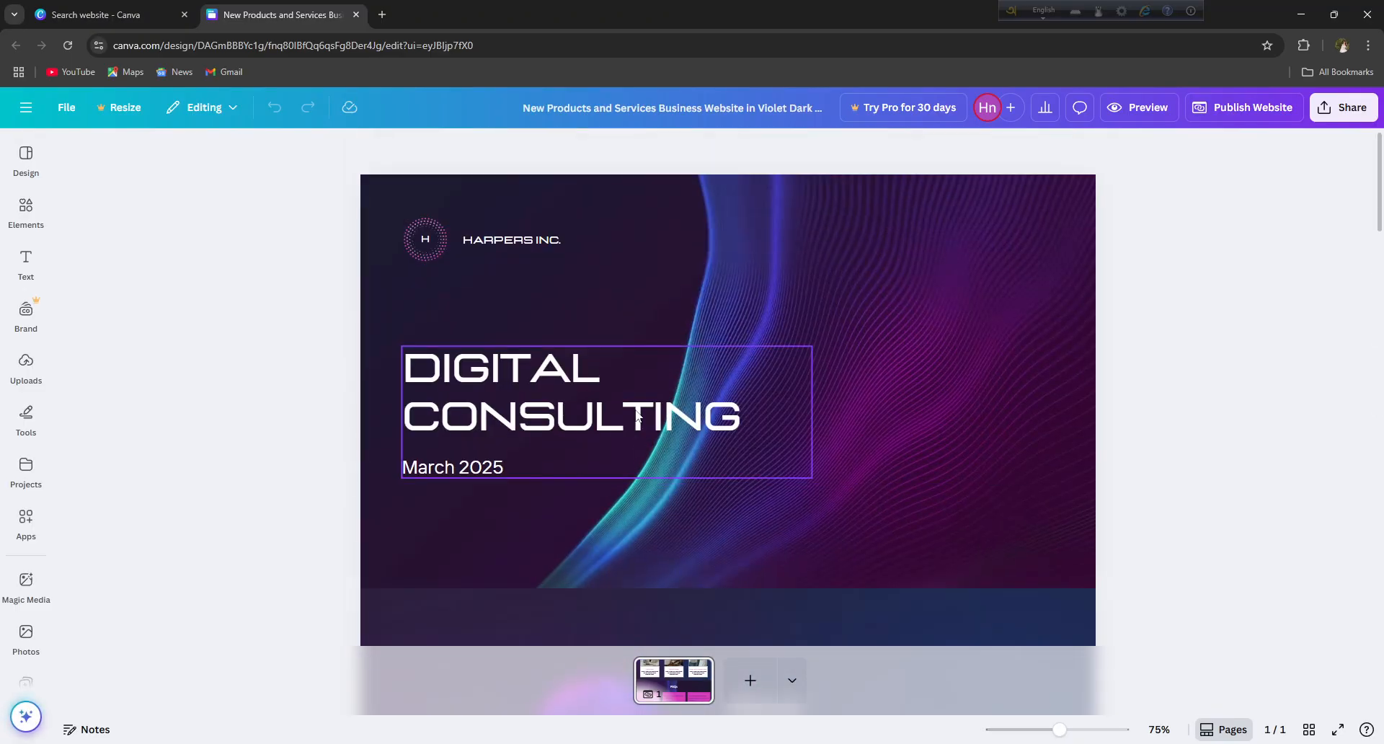
{"action": "left_click", "coordinate": [382, 14]}
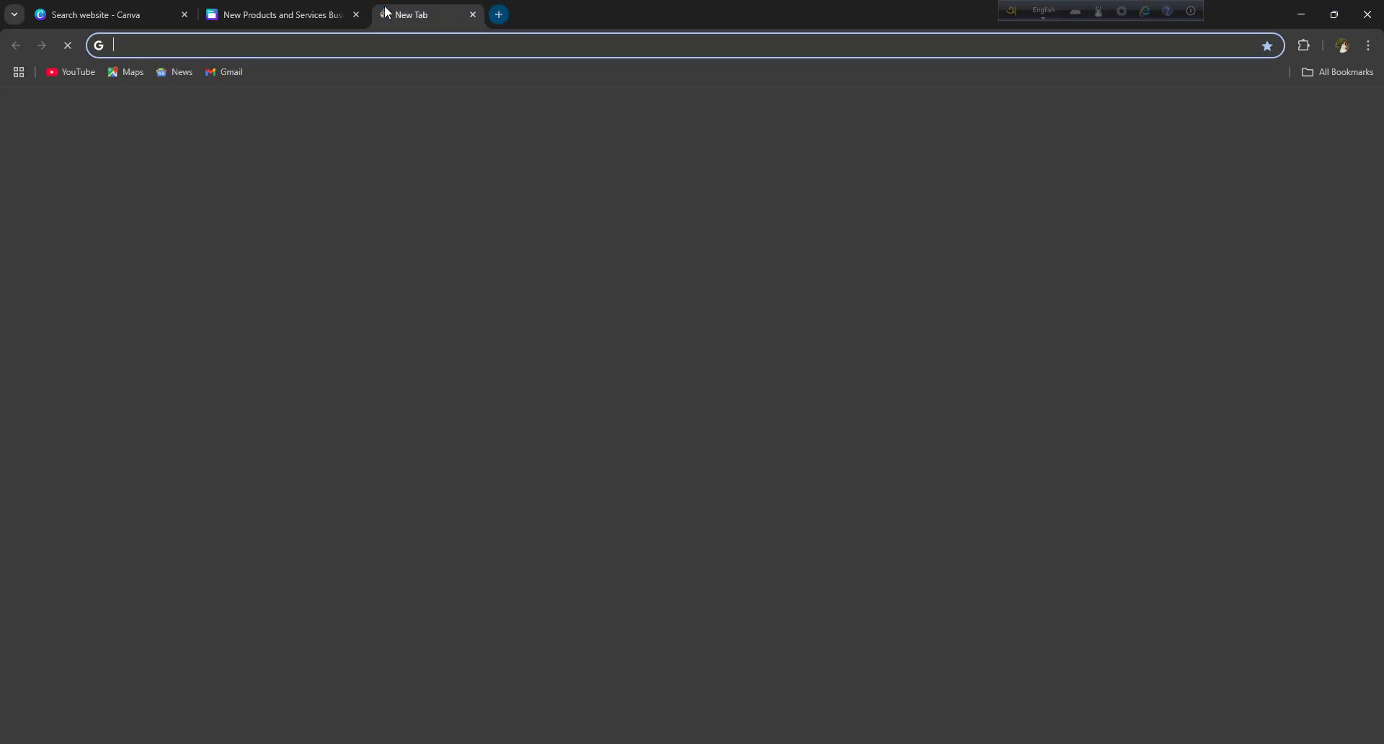
{"action": "left_click", "coordinate": [281, 14]}
{"action": "scroll", "coordinate": [670, 448], "scroll_direction": "down", "scroll_amount": 10}
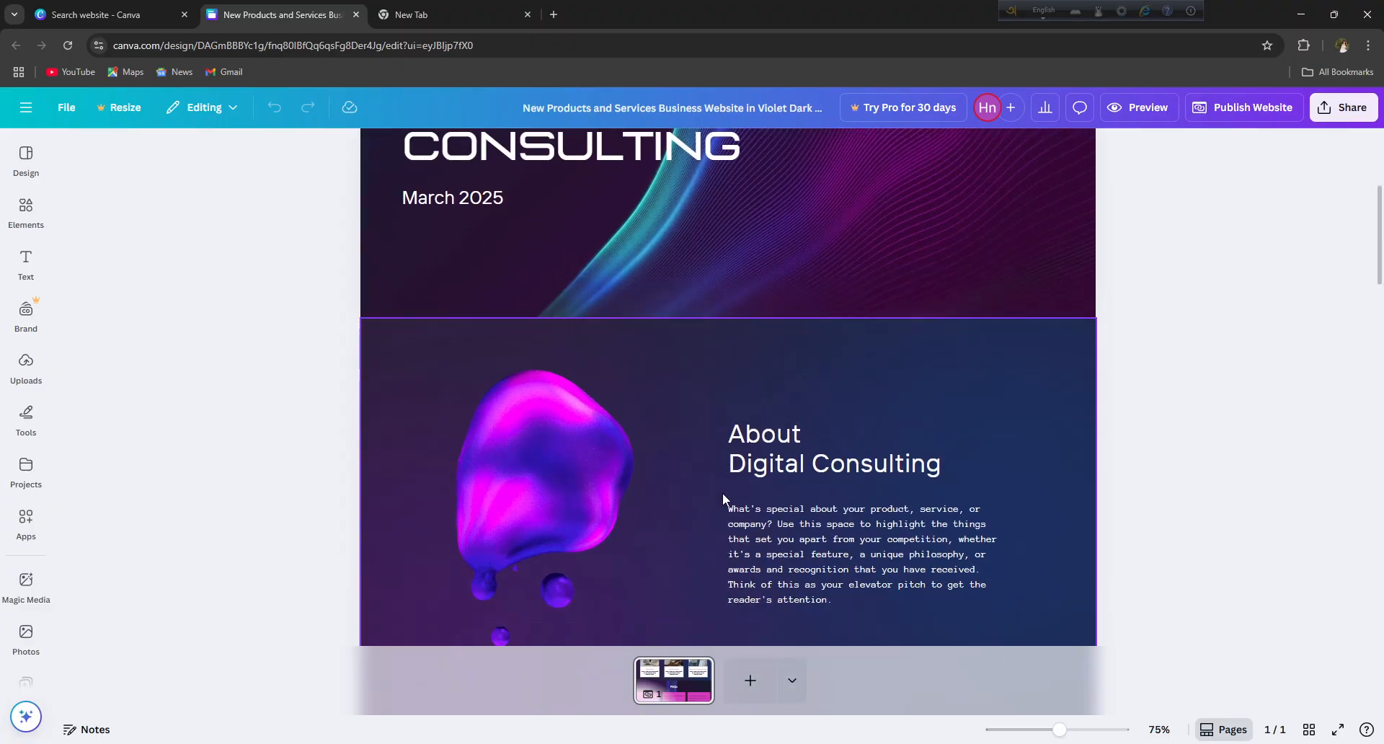
{"action": "scroll", "coordinate": [784, 519], "scroll_direction": "up", "scroll_amount": 5}
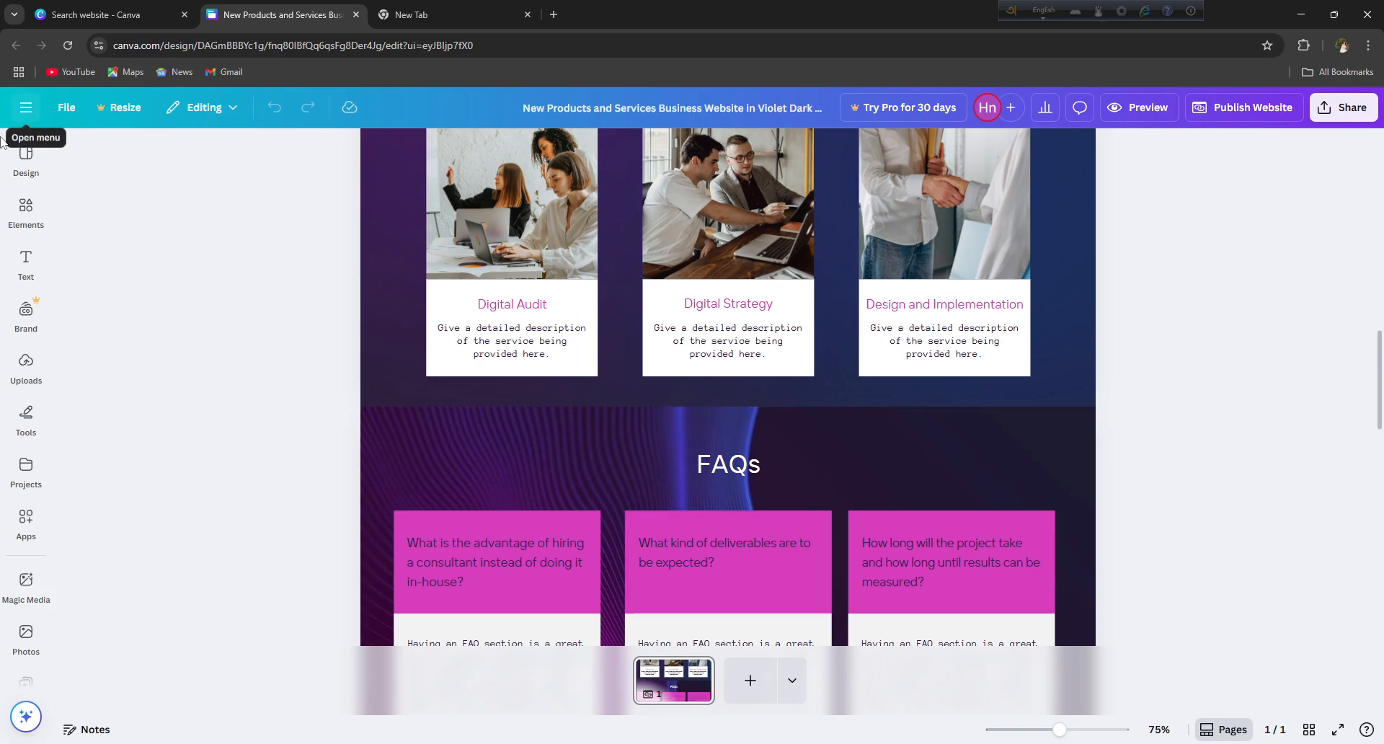
- Add a blank second page to the website design and select its empty section
{"action": "scroll", "coordinate": [634, 422], "scroll_direction": "down", "scroll_amount": 3}
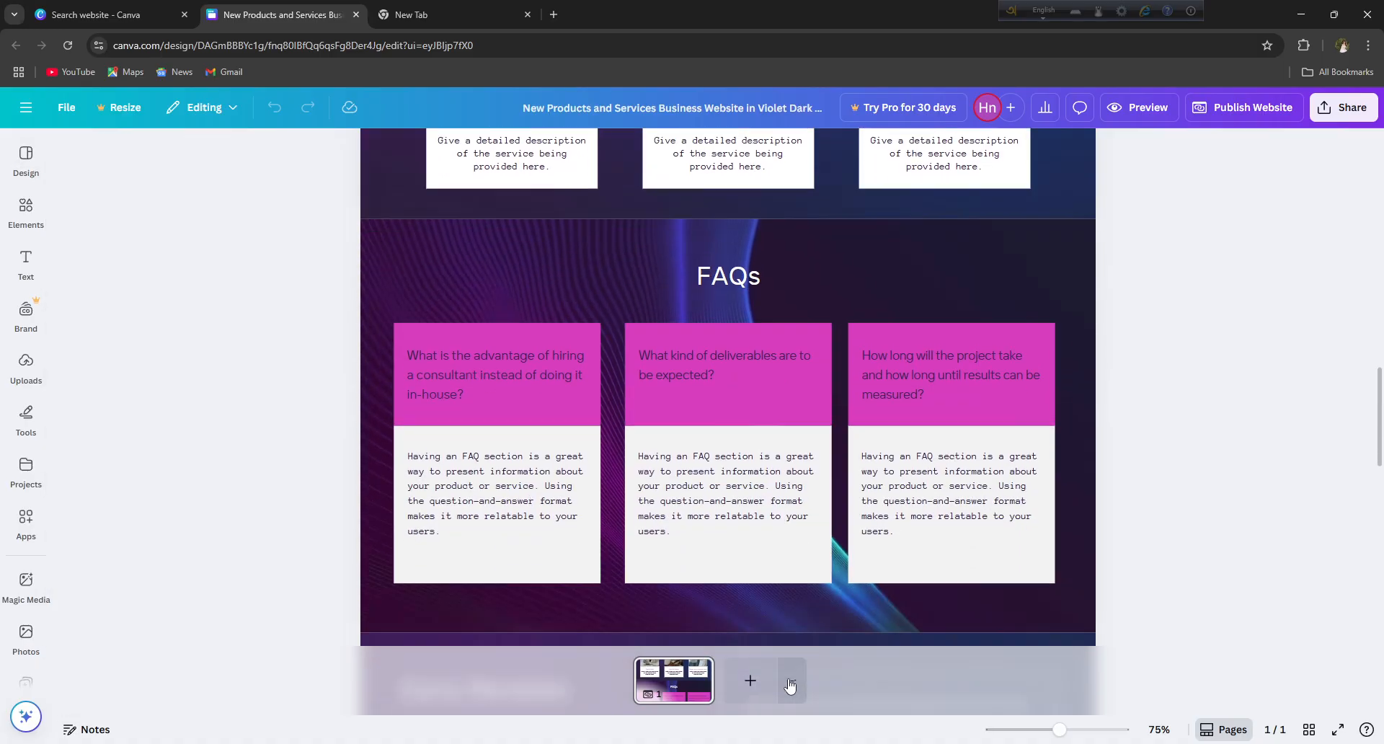
{"action": "left_click", "coordinate": [749, 681]}
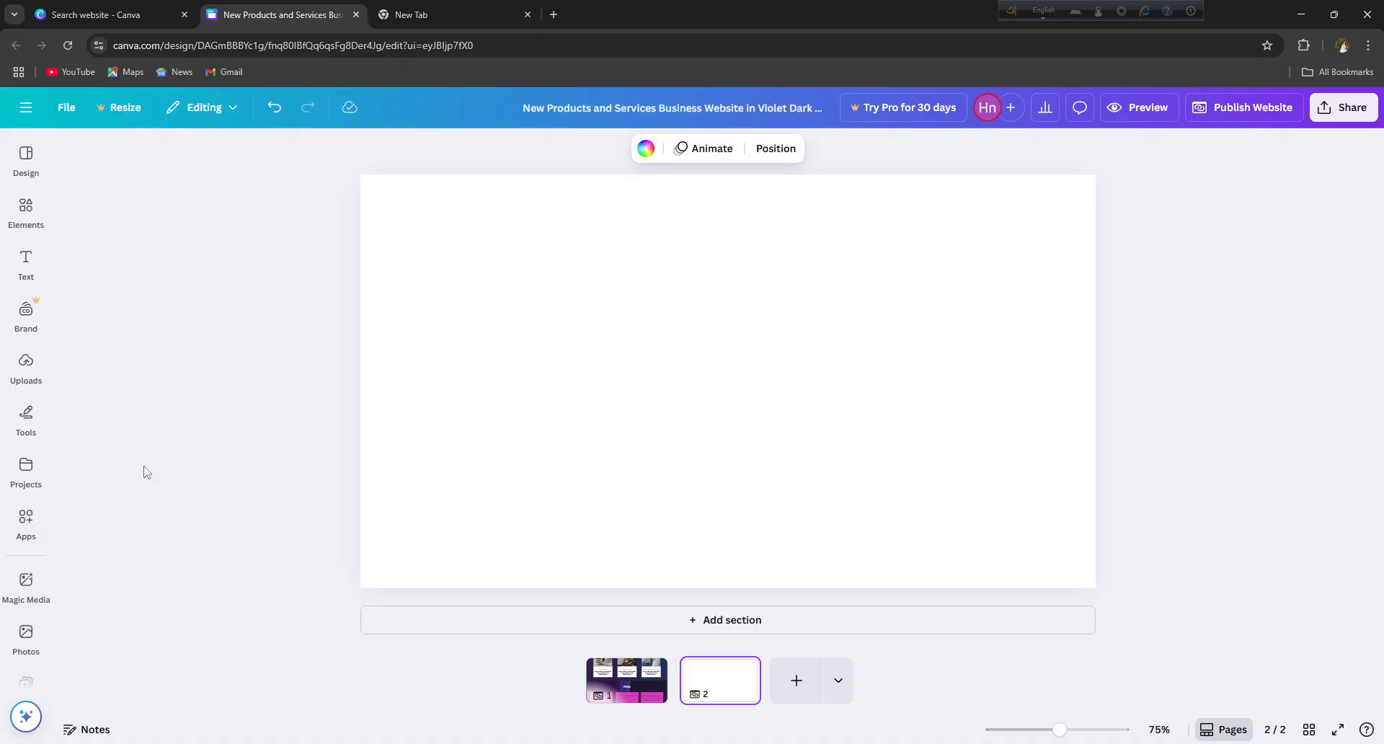
{"action": "left_click", "coordinate": [612, 330]}
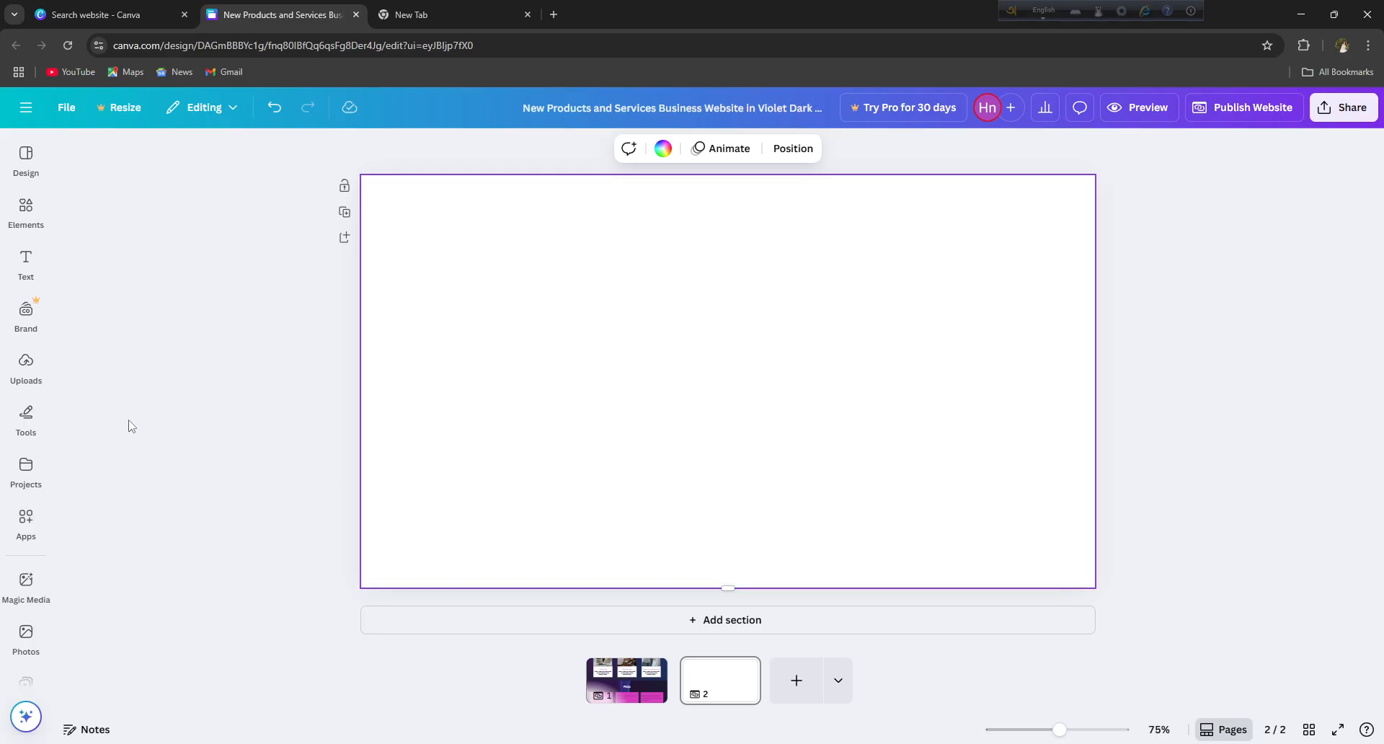
{"action": "left_click", "coordinate": [18, 258]}
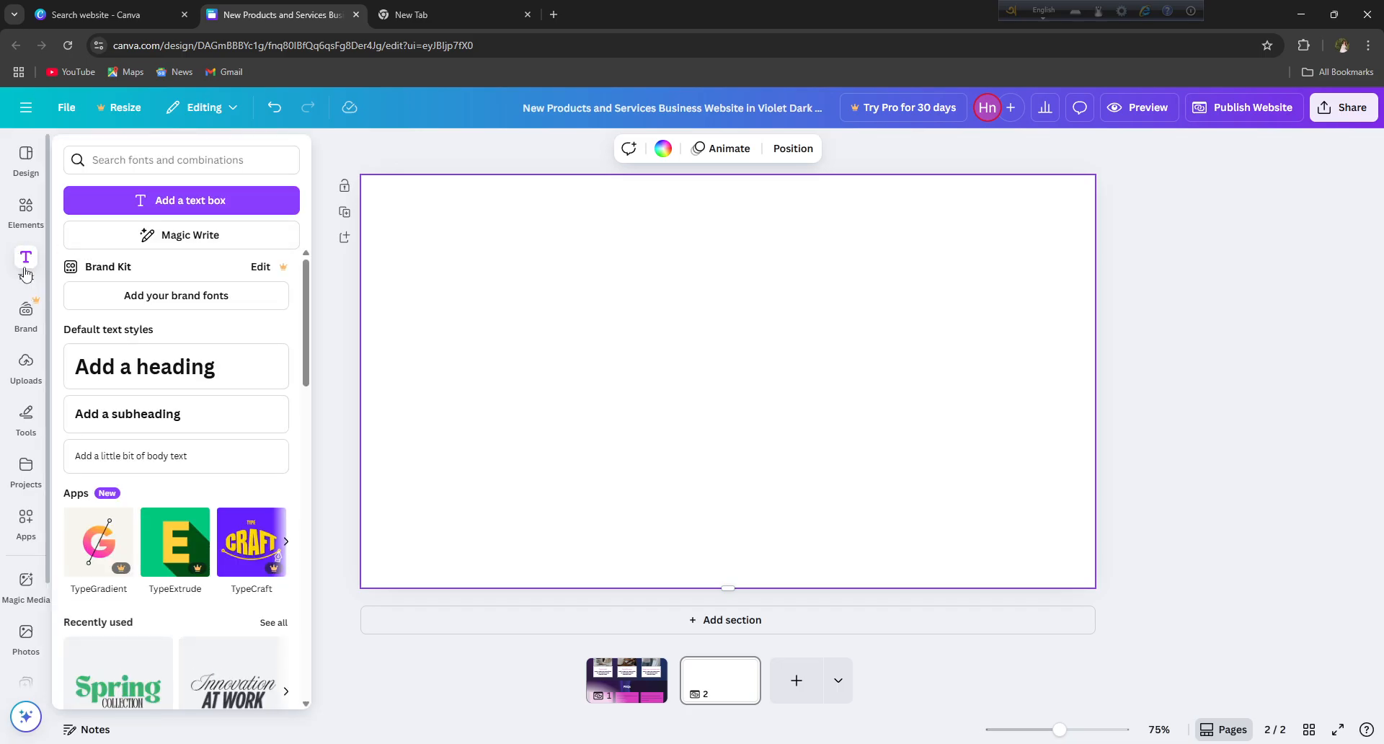
{"action": "key", "text": "shift+Tab"}
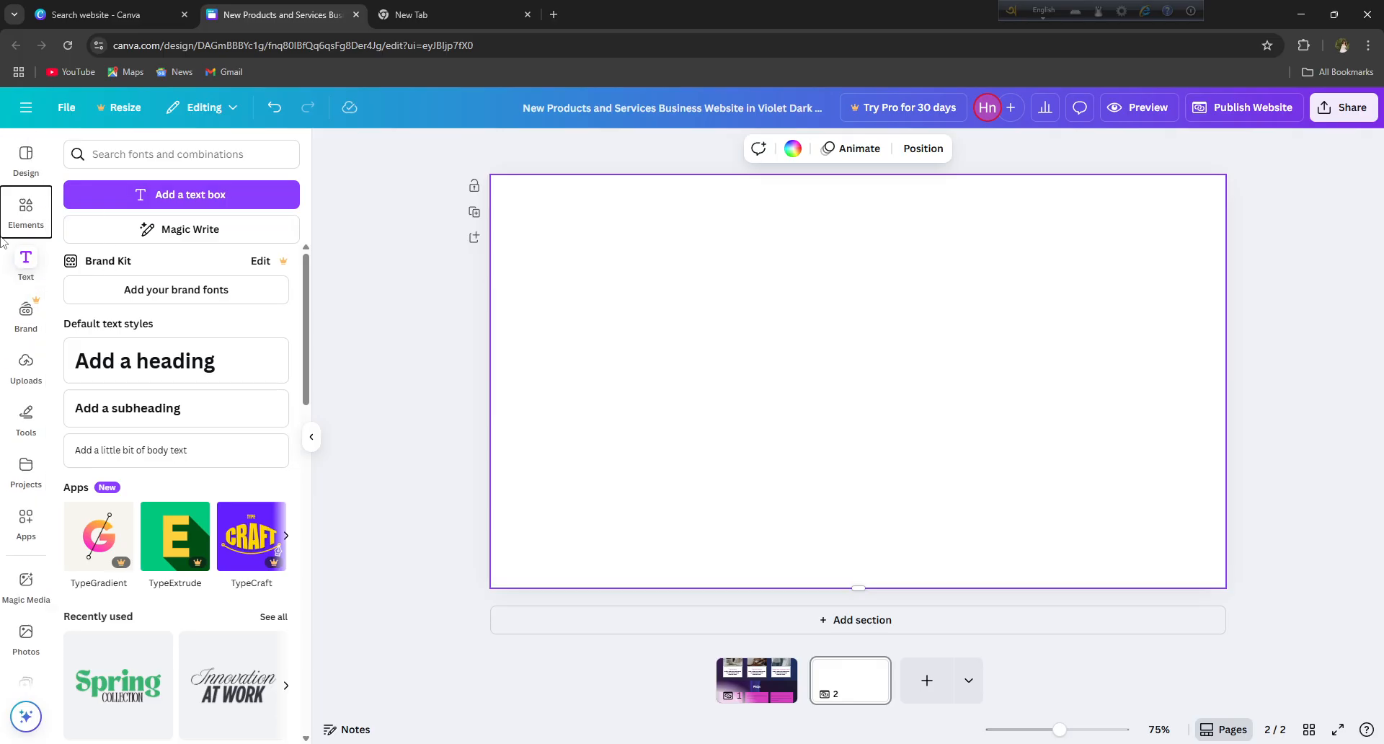
{"action": "left_click", "coordinate": [25, 263]}
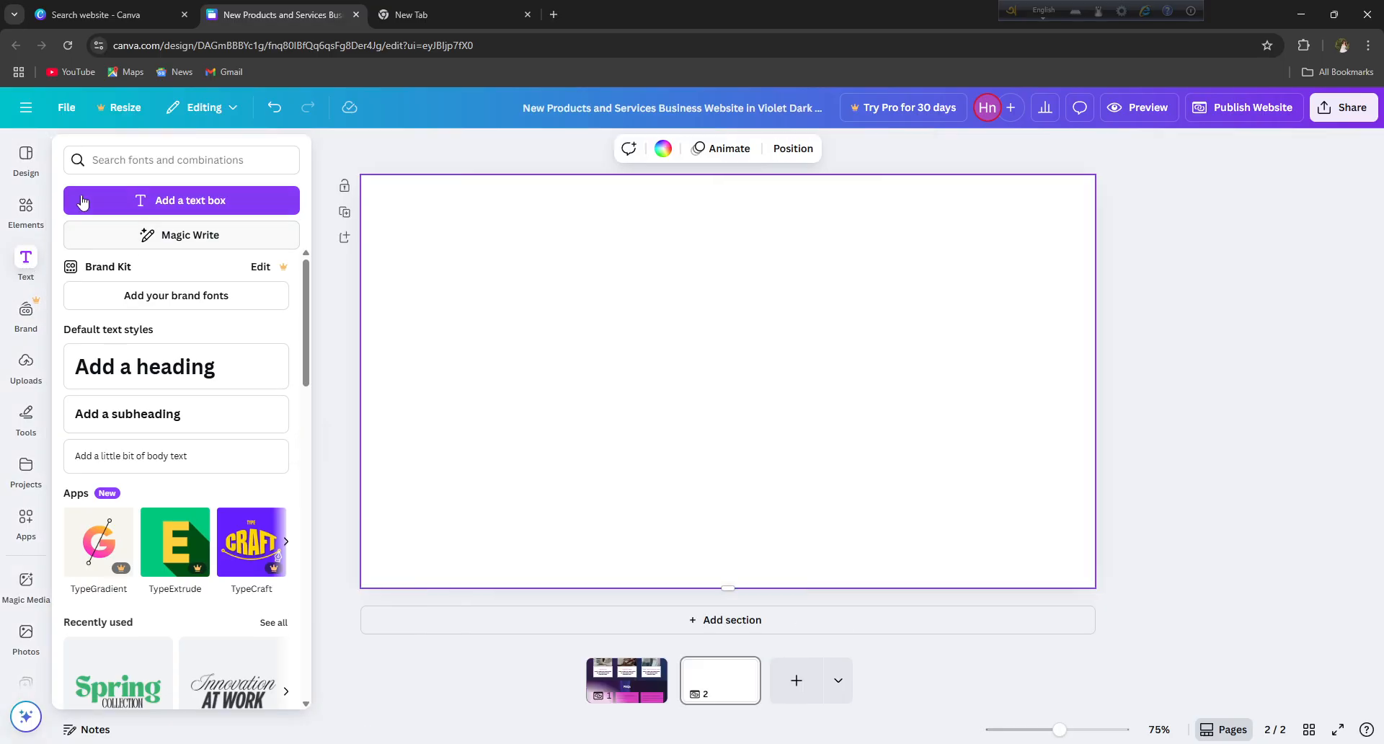
{"action": "left_click", "coordinate": [146, 207]}
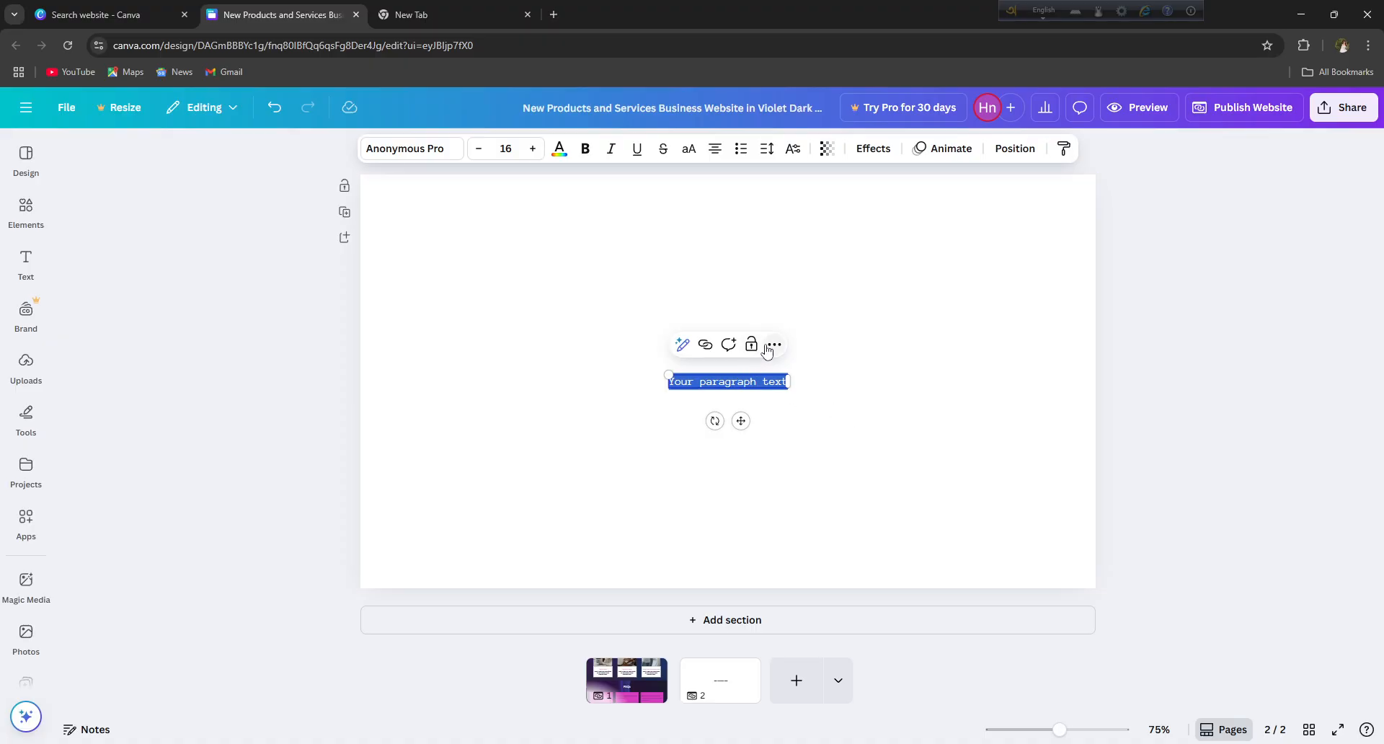
{"action": "left_click", "coordinate": [426, 448]}
{"action": "left_click", "coordinate": [728, 381]}
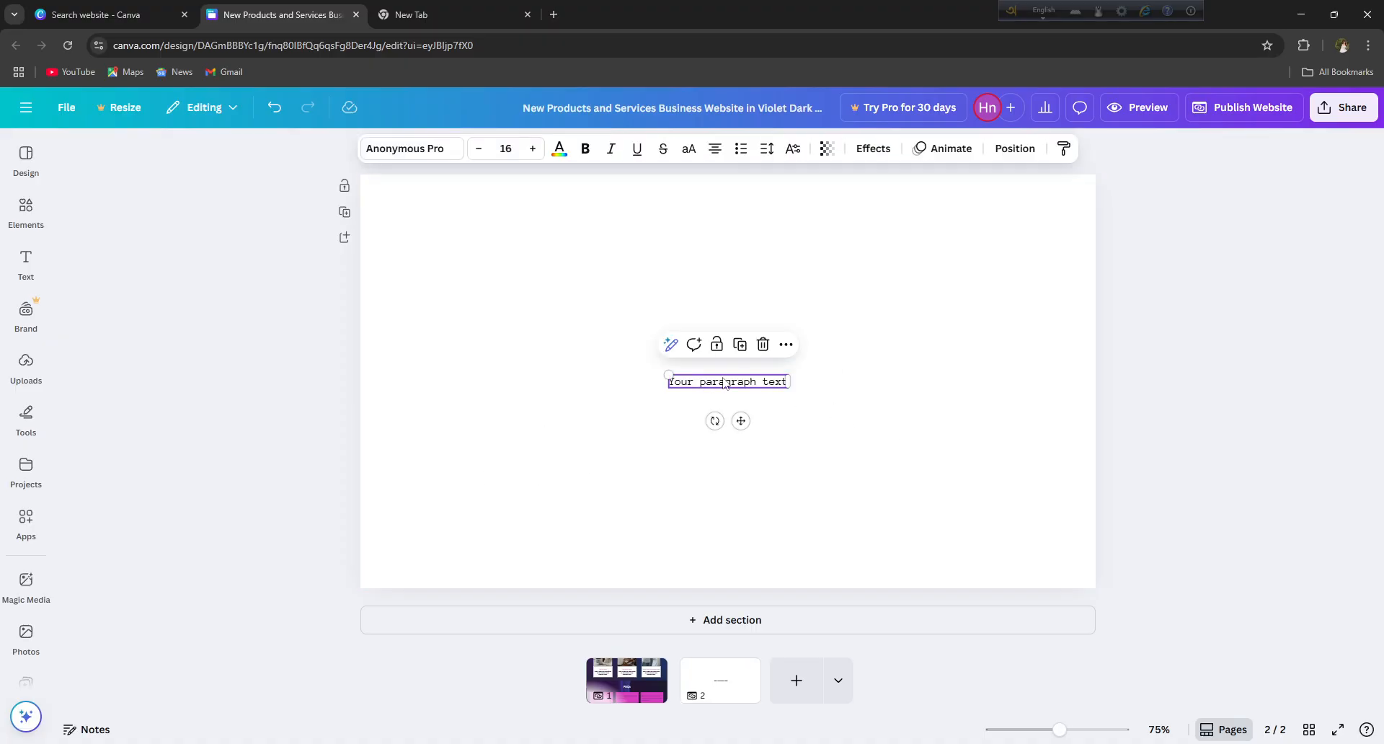
{"action": "left_click", "coordinate": [763, 345]}
- Add a heading to the blank second page with the text "Contact Us"
{"action": "left_click", "coordinate": [24, 266]}
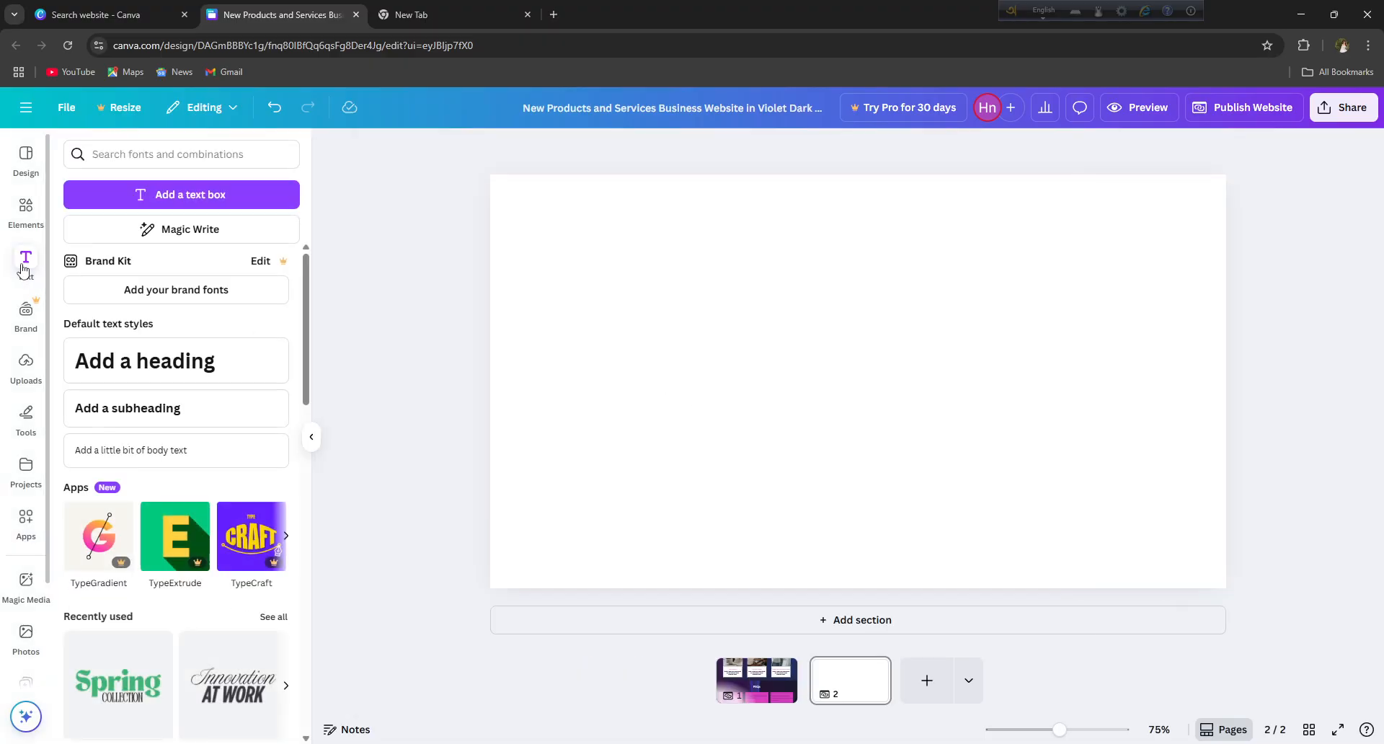
{"action": "left_click", "coordinate": [180, 360]}
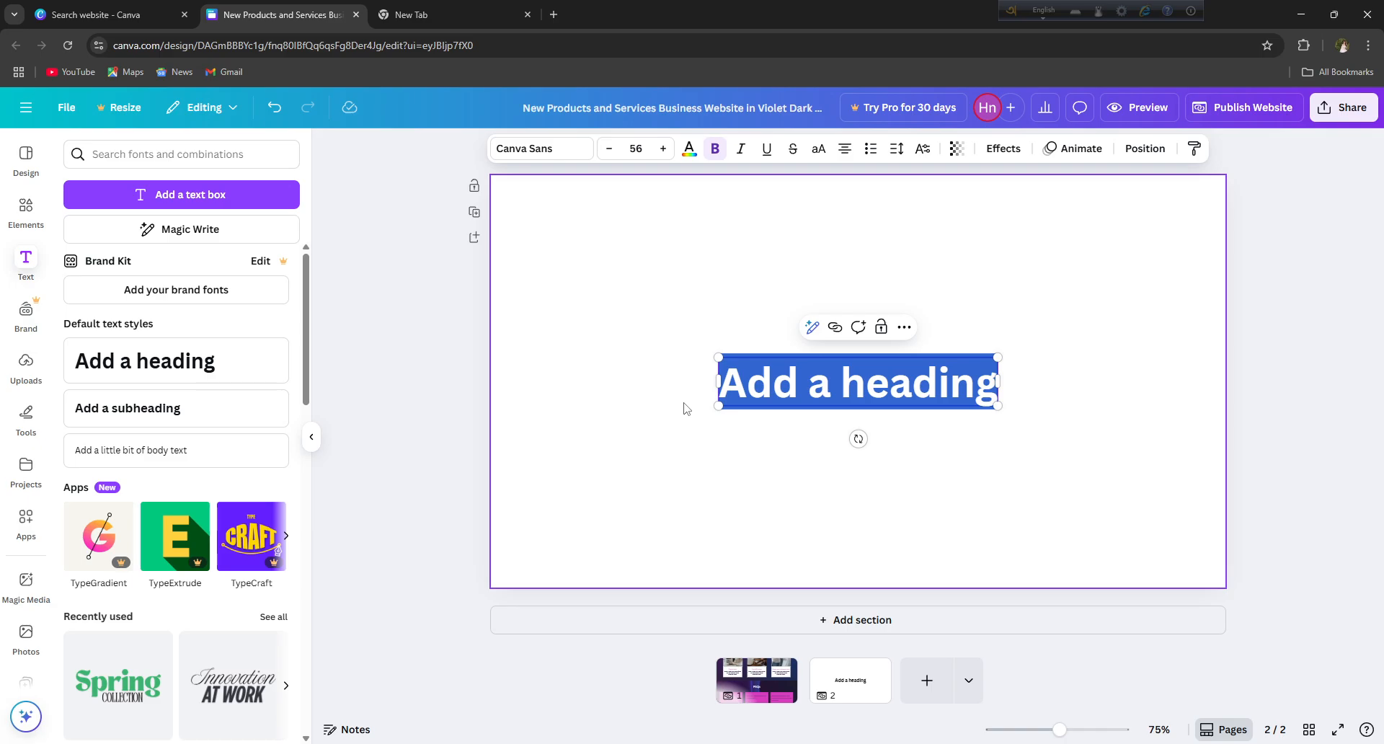
{"action": "type", "text": "C"}
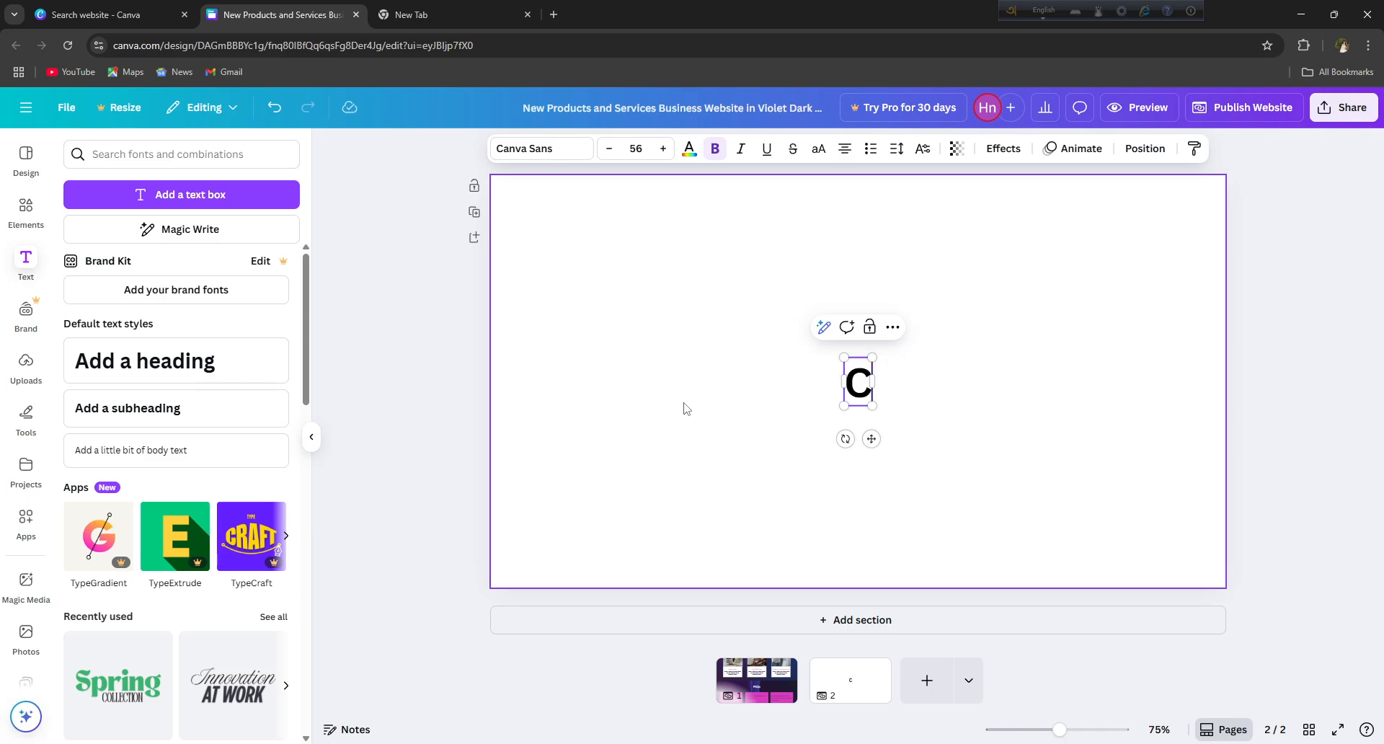
{"action": "type", "text": "onta"}
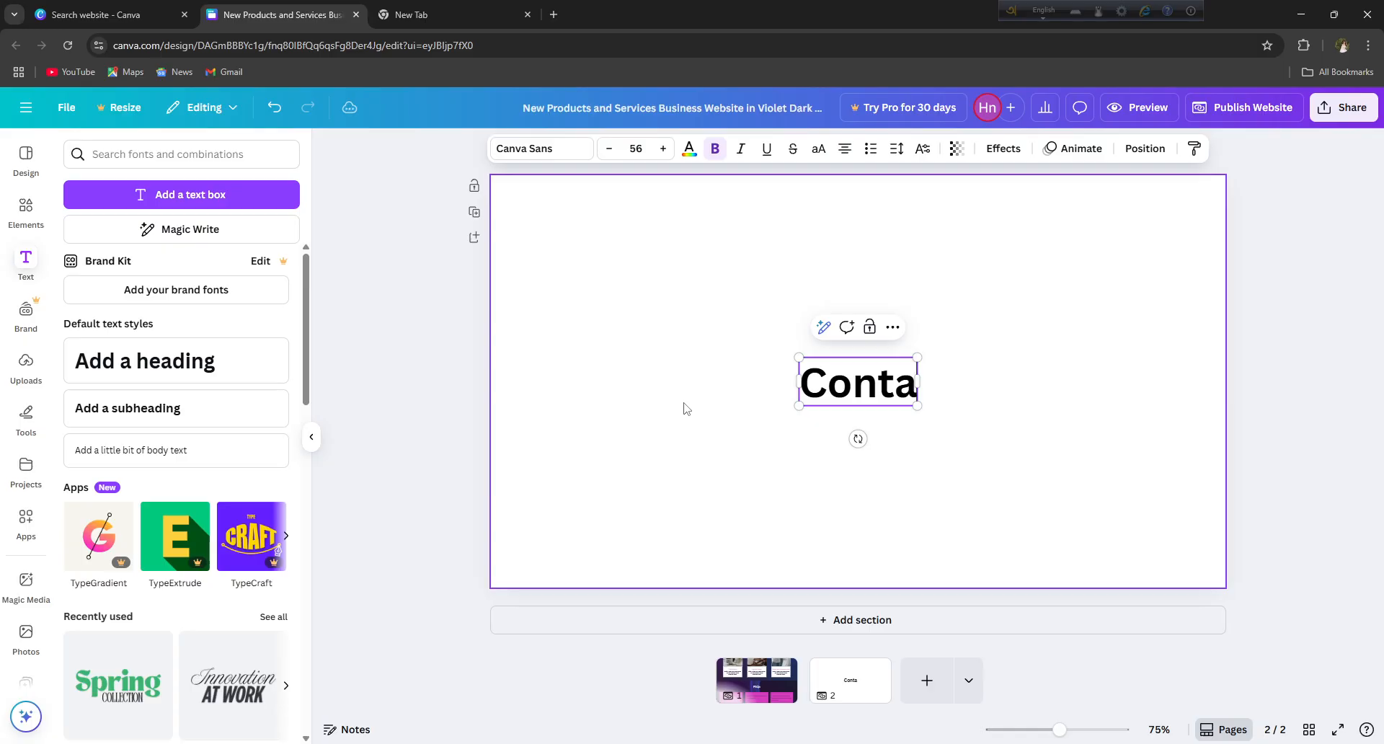
{"action": "type", "text": "ct Us"}
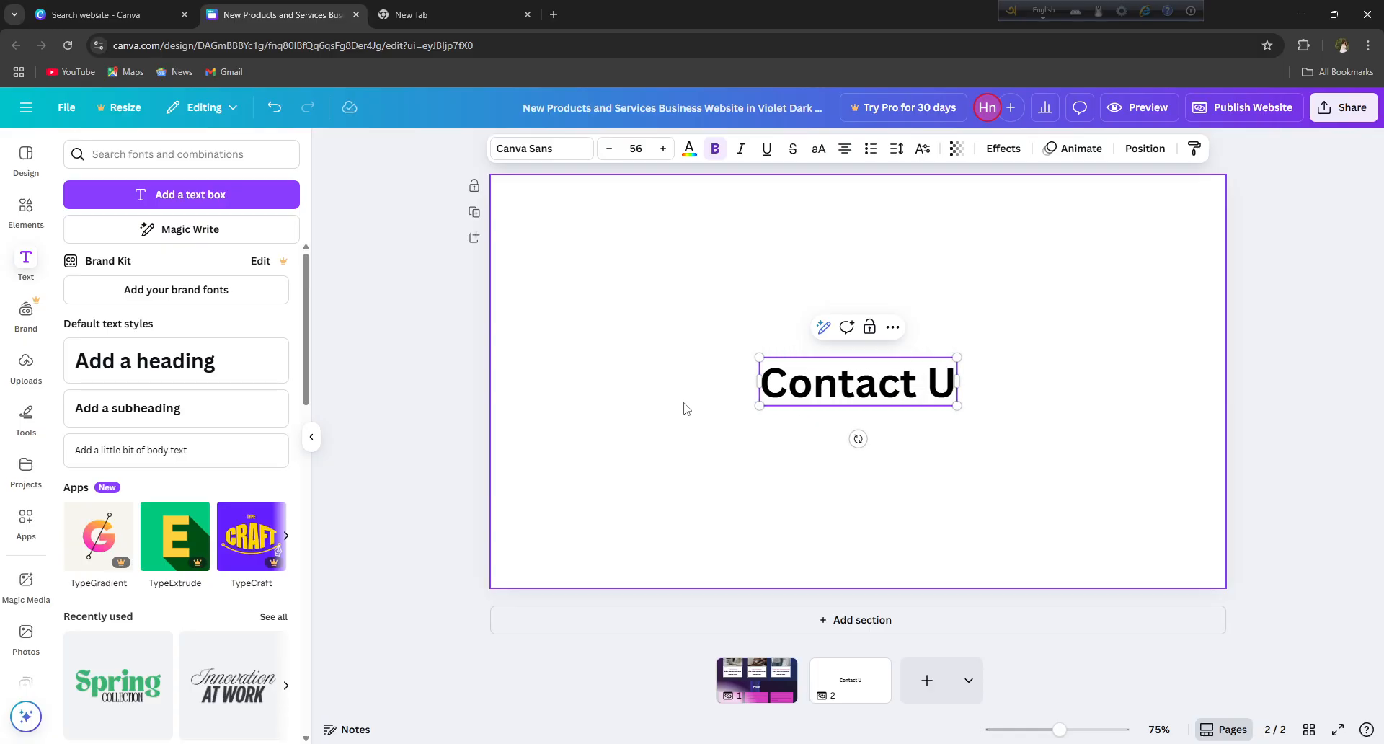
{"action": "left_click", "coordinate": [724, 245]}
- Scale the Contact Us heading down to font size 50.5 and move it slightly below the page's centre
{"action": "mouse_move", "coordinate": [846, 403]}
{"action": "left_mouse_down"}
{"action": "mouse_move", "coordinate": [996, 524]}
{"action": "mouse_move", "coordinate": [984, 491]}
{"action": "mouse_move", "coordinate": [748, 490]}
{"action": "mouse_move", "coordinate": [863, 391]}
{"action": "left_mouse_up"}
{"action": "left_click_drag", "start_coordinate": [983, 390], "coordinate": [988, 436]}
{"action": "left_click_drag", "start_coordinate": [935, 390], "coordinate": [937, 399]}
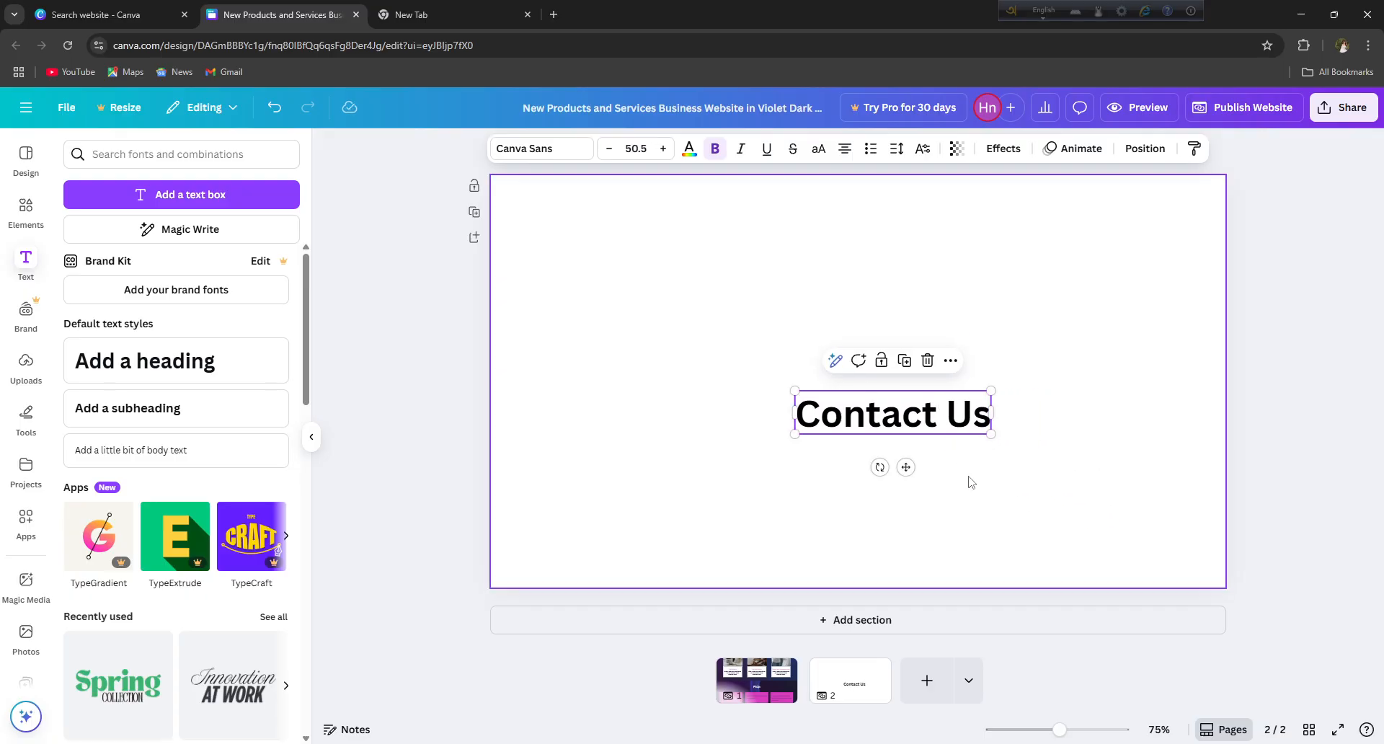
- Change the Contact Us heading's text colour to a custom bright red
{"action": "triple_click", "coordinate": [931, 415]}
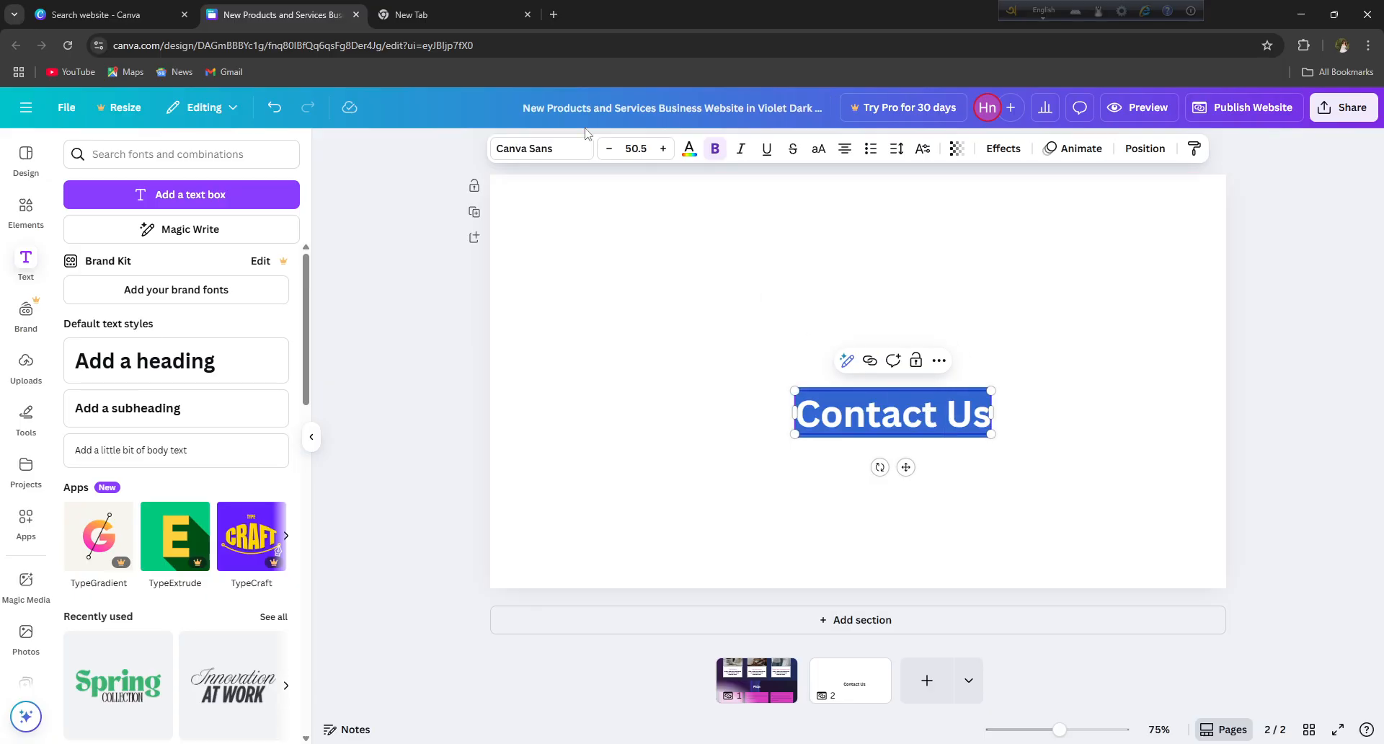
{"action": "left_click", "coordinate": [688, 151]}
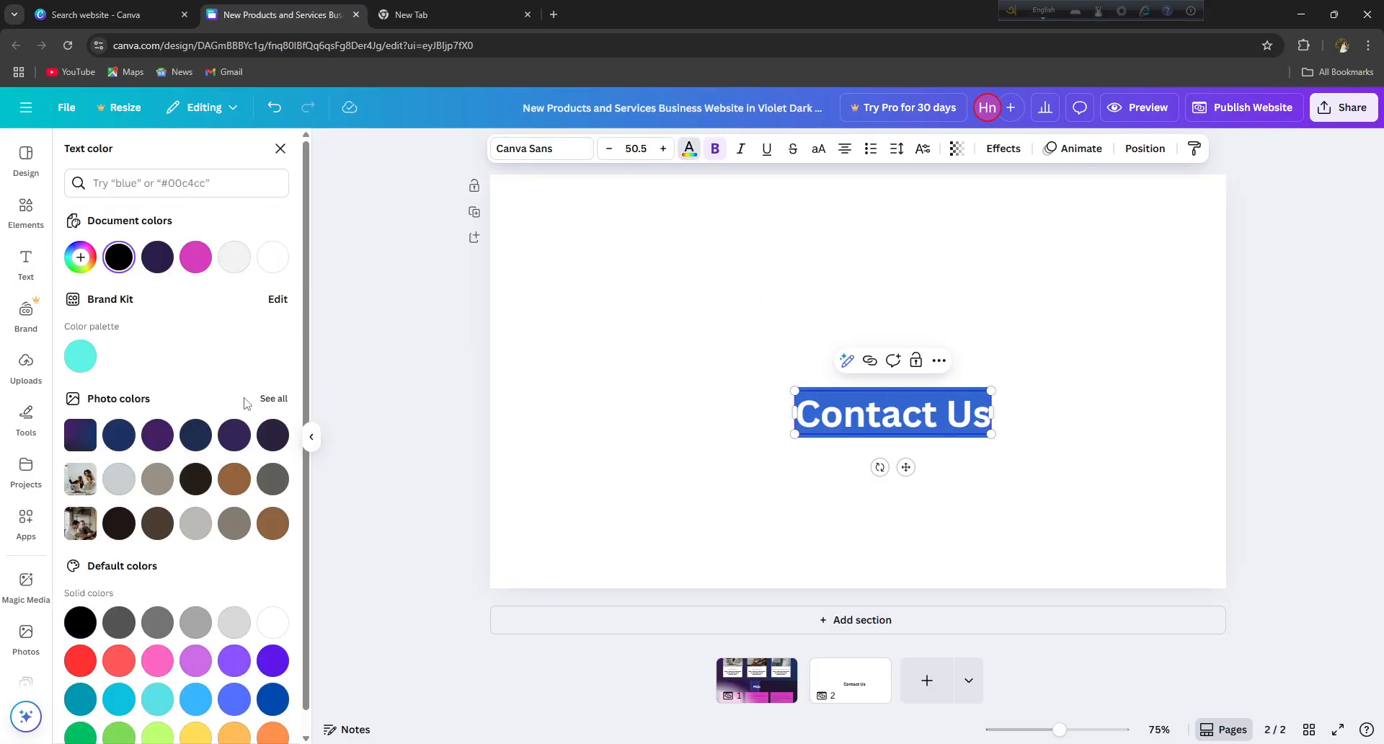
{"action": "left_click", "coordinate": [80, 256]}
{"action": "left_click_drag", "start_coordinate": [164, 358], "coordinate": [276, 291]}
{"action": "left_click", "coordinate": [685, 325]}
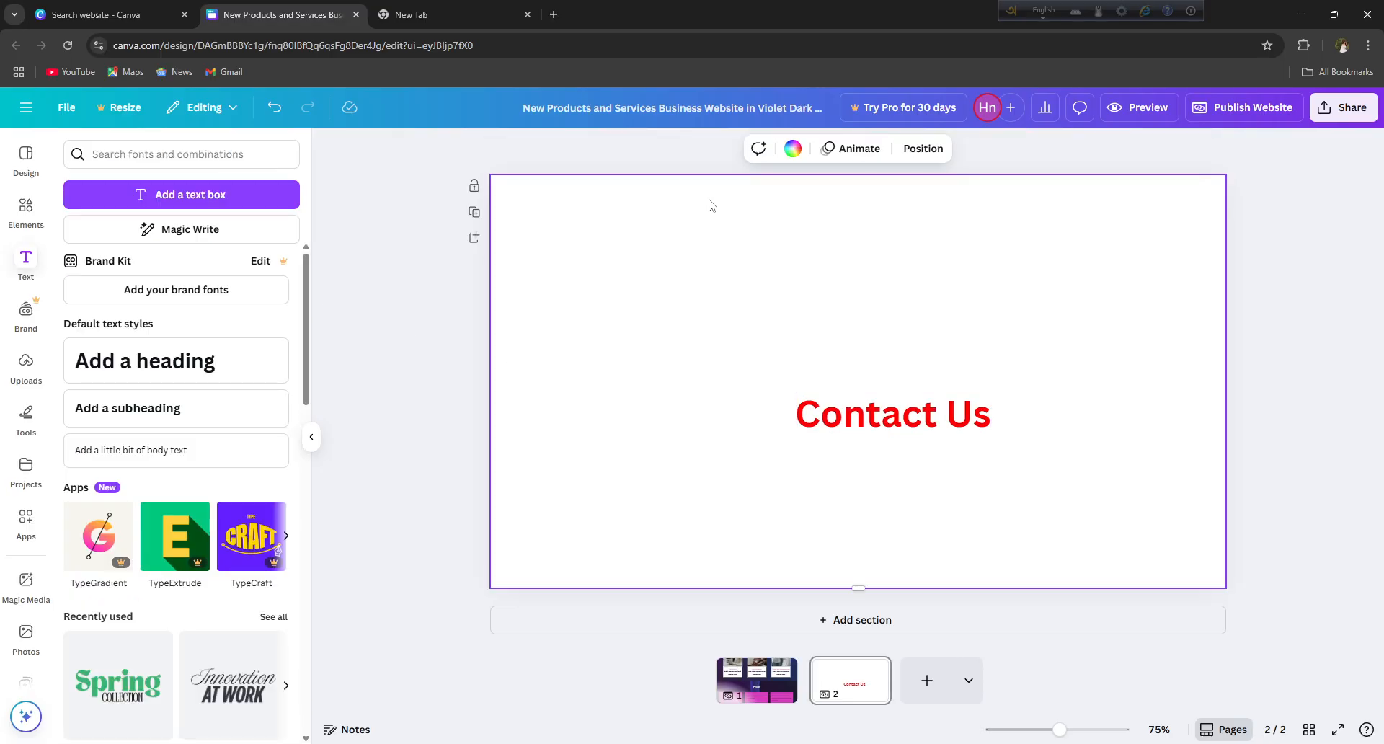
- Change the Contact Us heading's font to Bricolage Grotesque
{"action": "left_click", "coordinate": [854, 405]}
{"action": "double_click", "coordinate": [854, 404]}
{"action": "triple_click", "coordinate": [854, 404]}
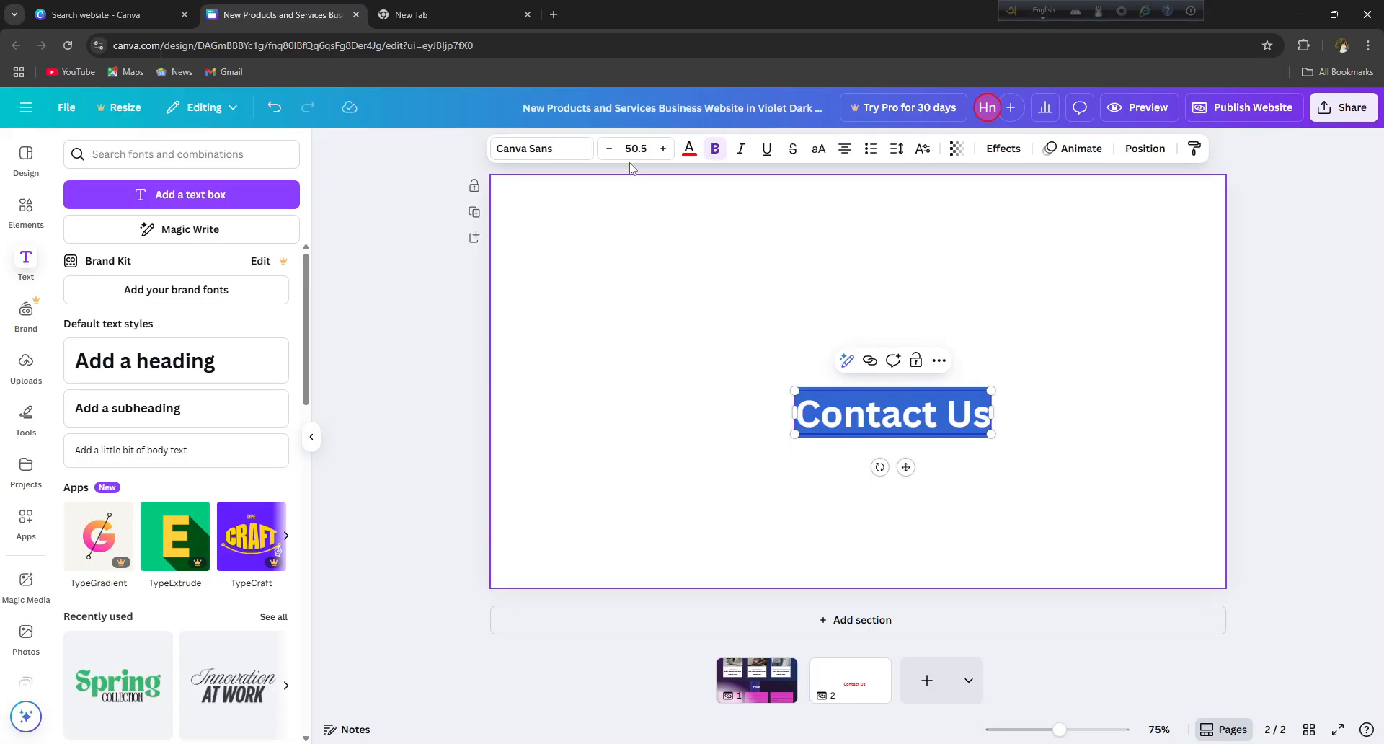
{"action": "left_click", "coordinate": [543, 148]}
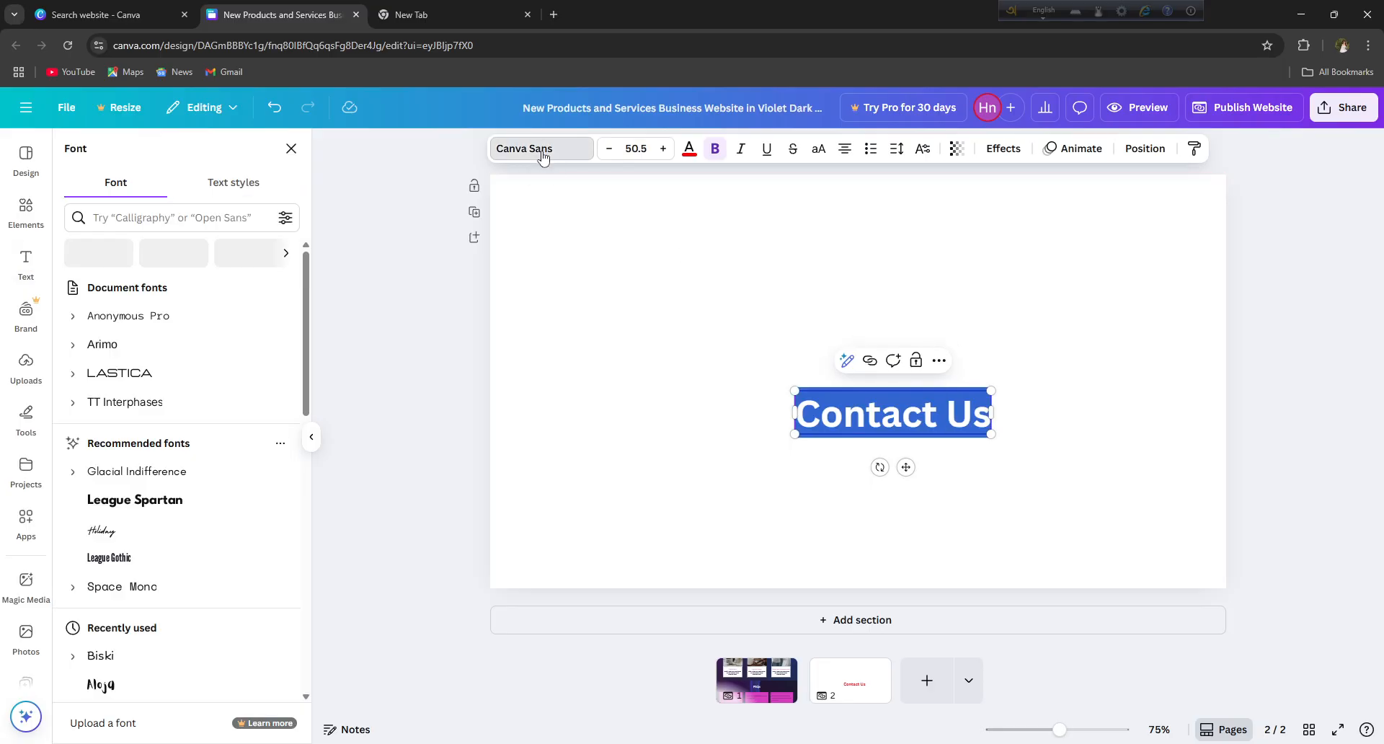
{"action": "left_click", "coordinate": [148, 500]}
{"action": "left_click", "coordinate": [638, 429]}
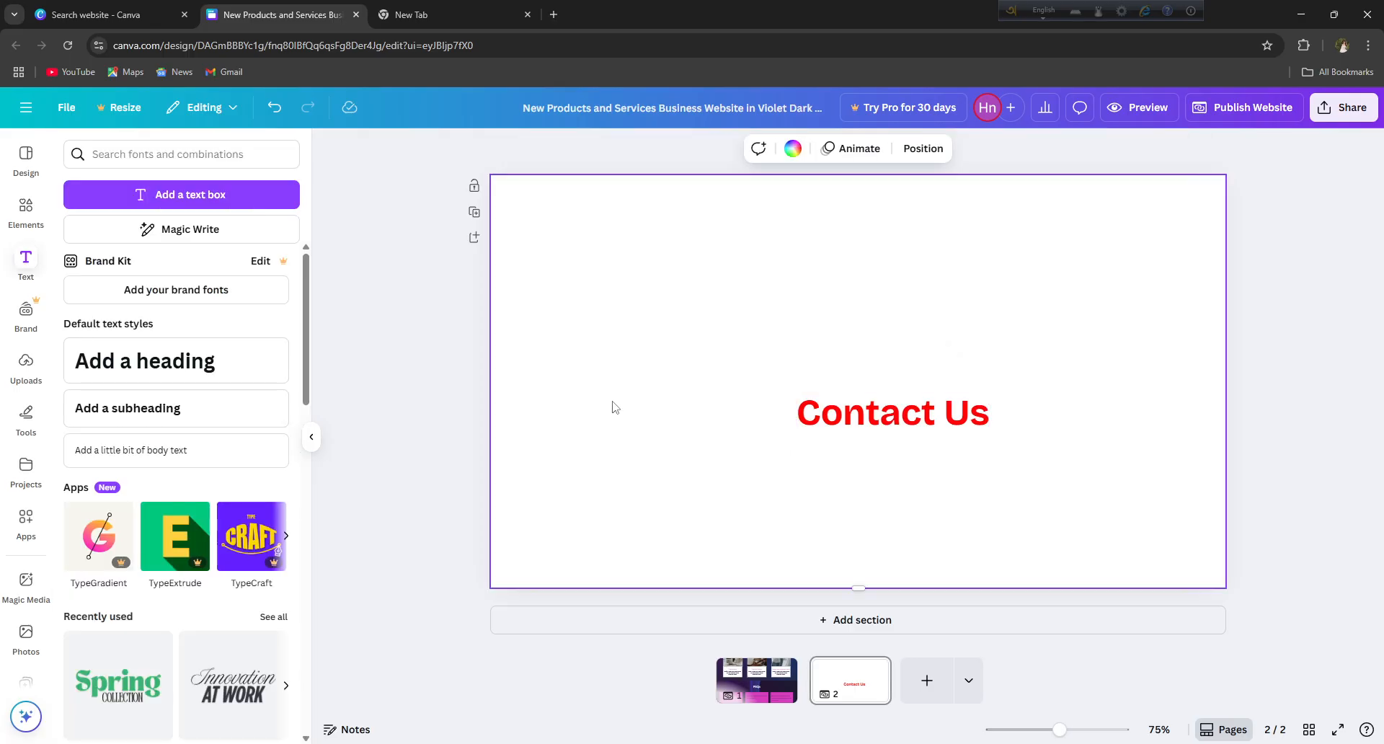
- Move the Contact Us heading to the page's lower-right area and left-align its text
{"action": "left_click_drag", "start_coordinate": [883, 422], "coordinate": [1069, 521]}
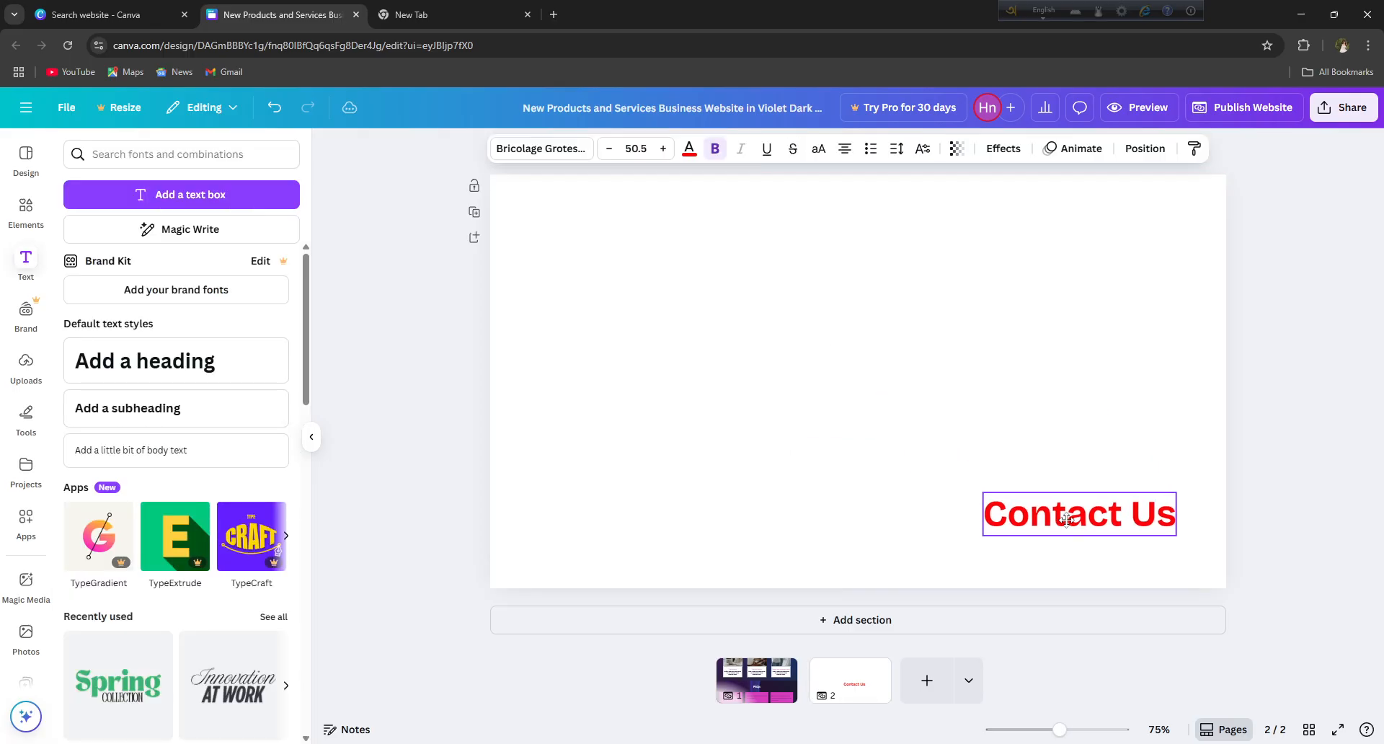
{"action": "left_click", "coordinate": [847, 151]}
- Format the Contact Us heading as a bulleted list item
{"action": "left_click", "coordinate": [1048, 519]}
{"action": "key", "text": "ctrl+a"}
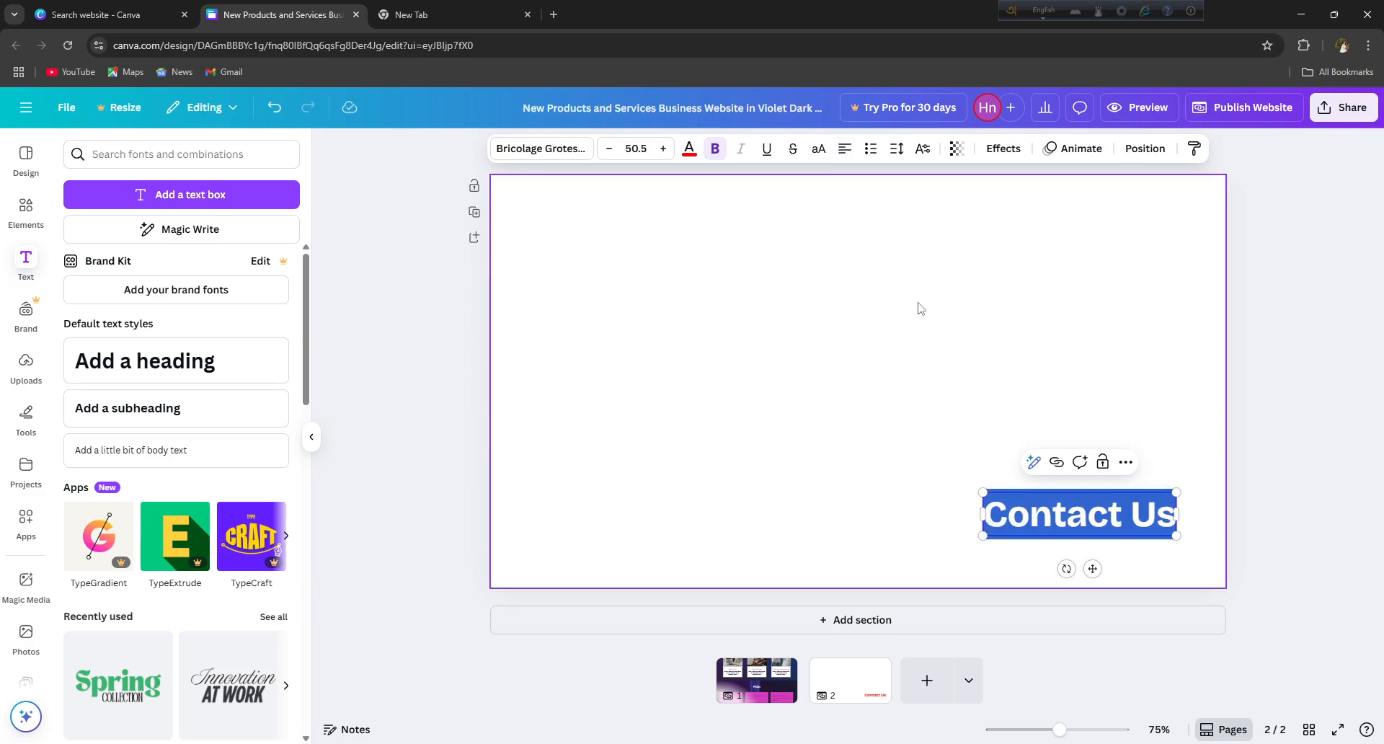
{"action": "left_click", "coordinate": [870, 152]}
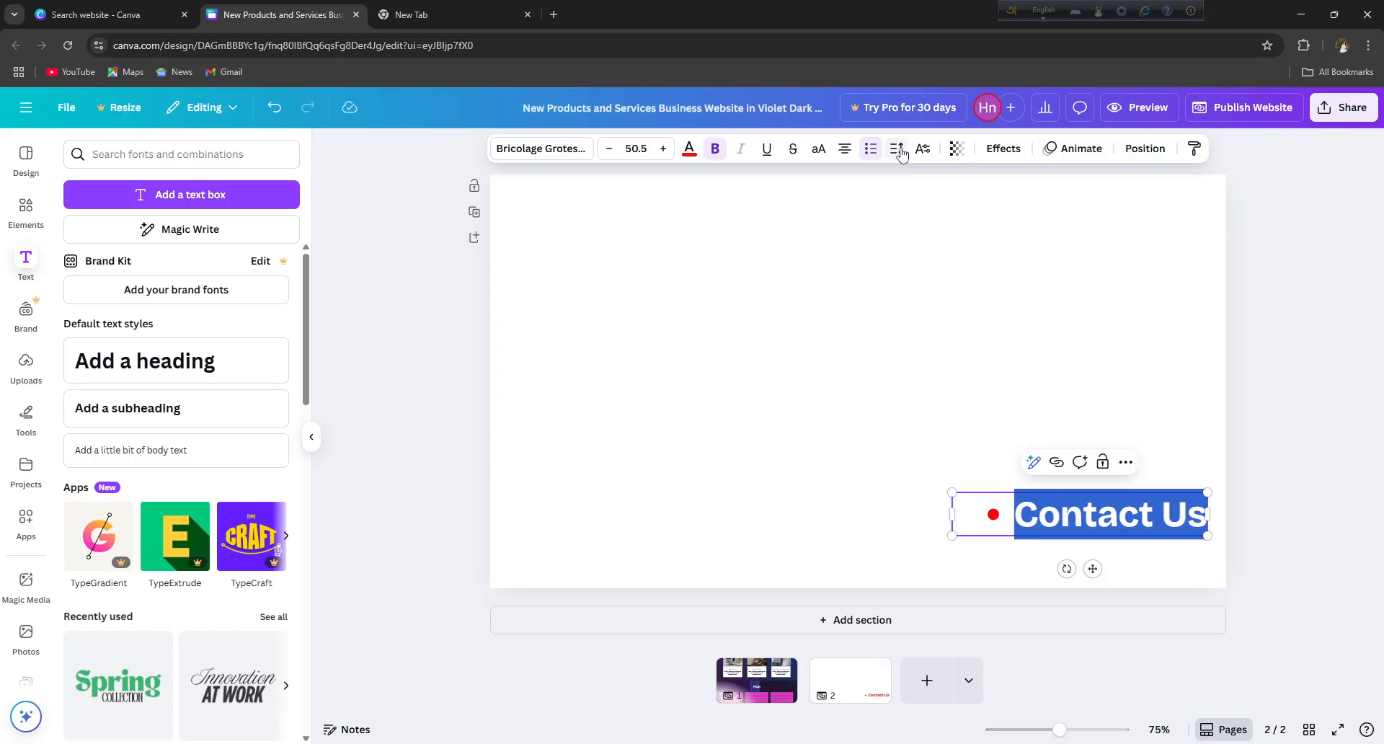
- Set the Contact Us heading's text alignment to justified
{"action": "left_click", "coordinate": [897, 150]}
{"action": "left_click", "coordinate": [849, 149]}
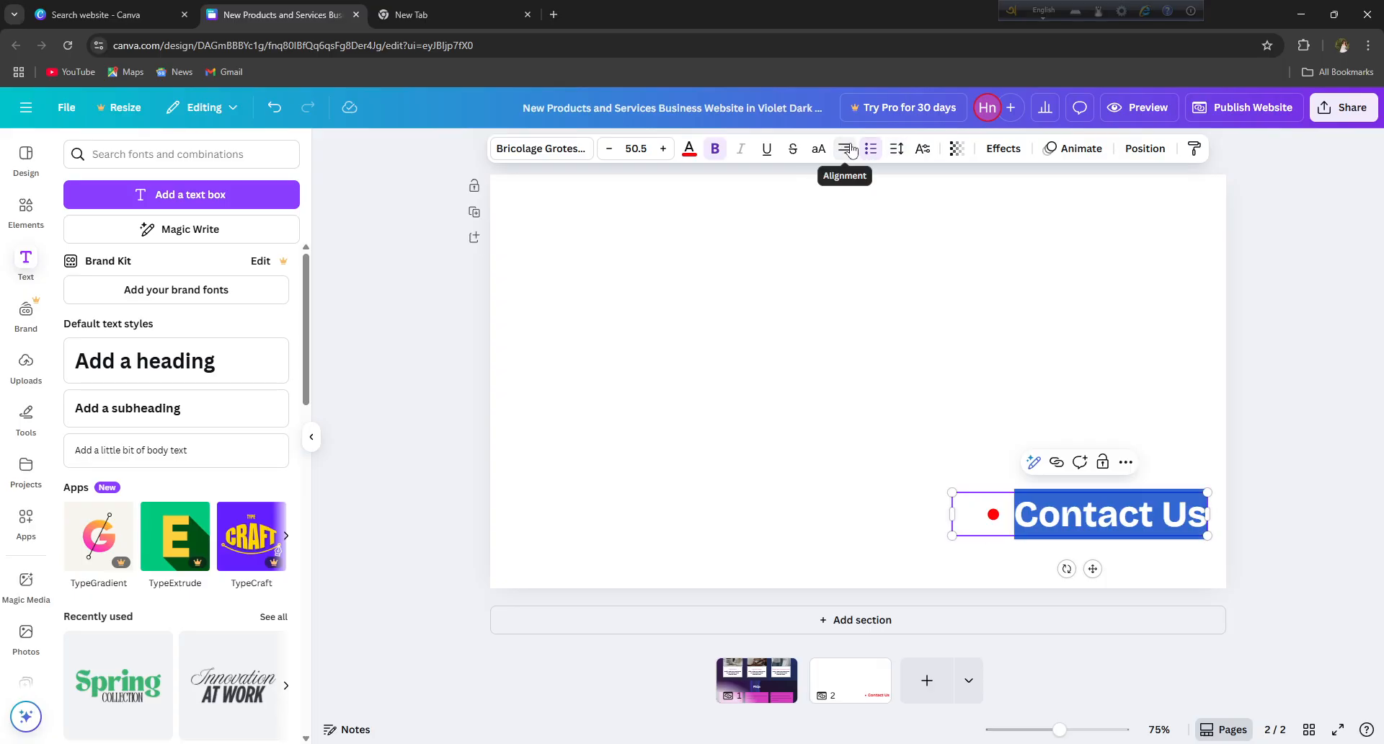
{"action": "left_click", "coordinate": [849, 150]}
{"action": "left_click", "coordinate": [998, 502]}
{"action": "double_click", "coordinate": [999, 502]}
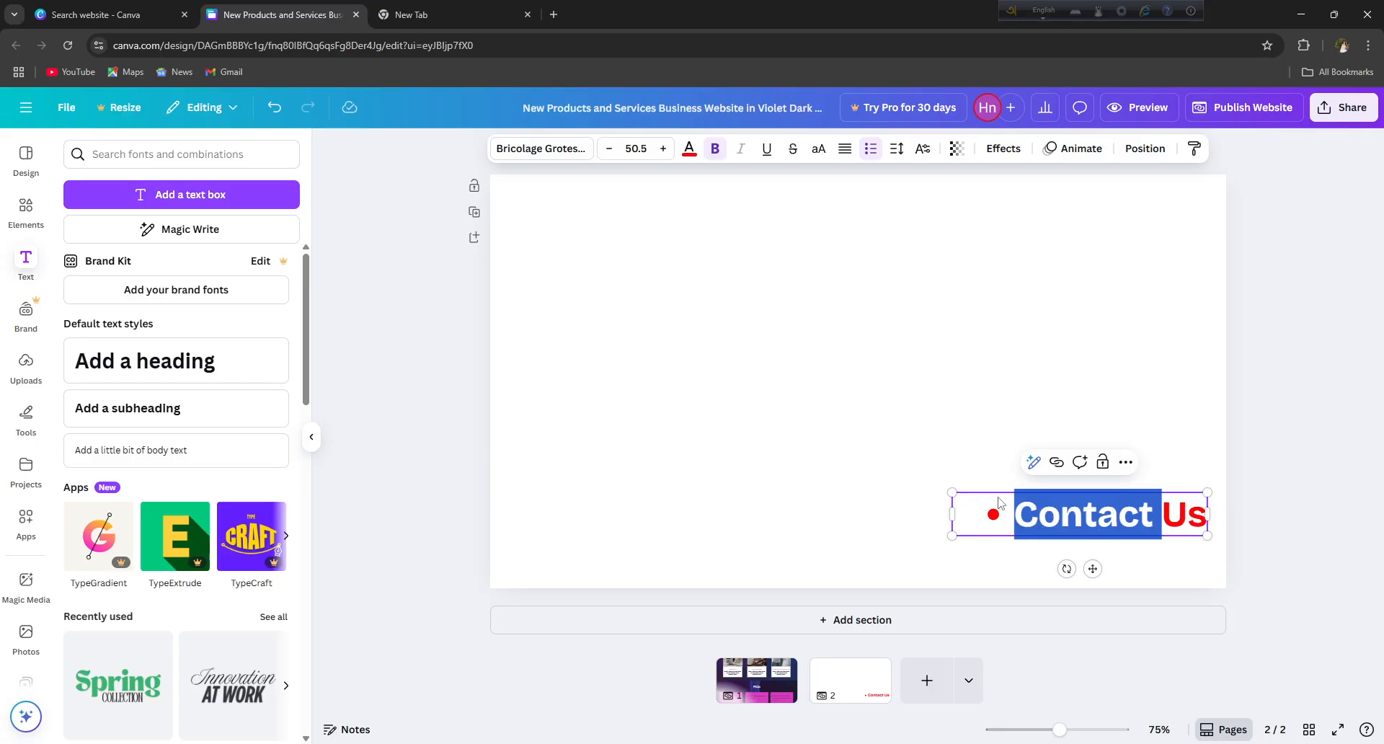
{"action": "left_click", "coordinate": [999, 503]}
{"action": "left_click", "coordinate": [843, 150]}
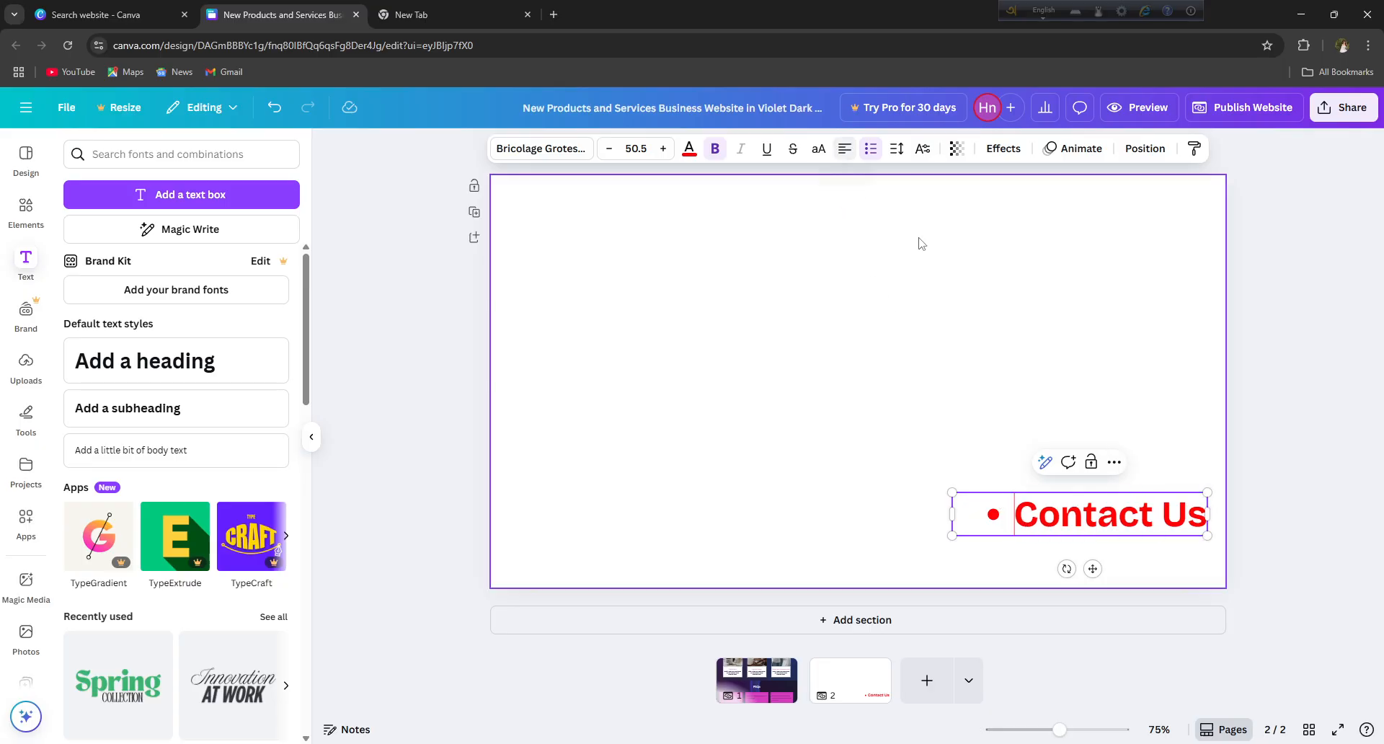
{"action": "double_click", "coordinate": [1089, 524]}
{"action": "left_click", "coordinate": [1089, 524]}
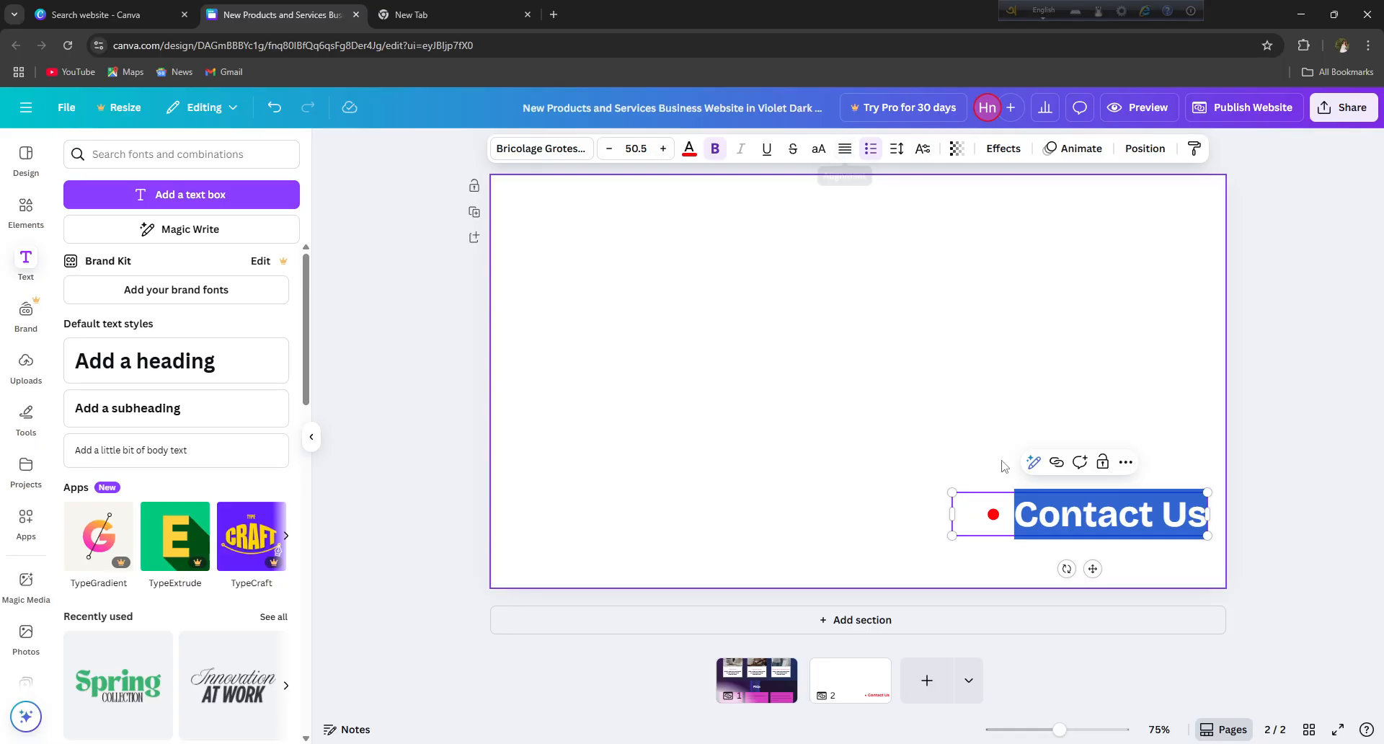
- Remove the bullet from the Contact Us heading and deselect the text
{"action": "left_click", "coordinate": [998, 518]}
{"action": "key", "text": "BackSpace"}
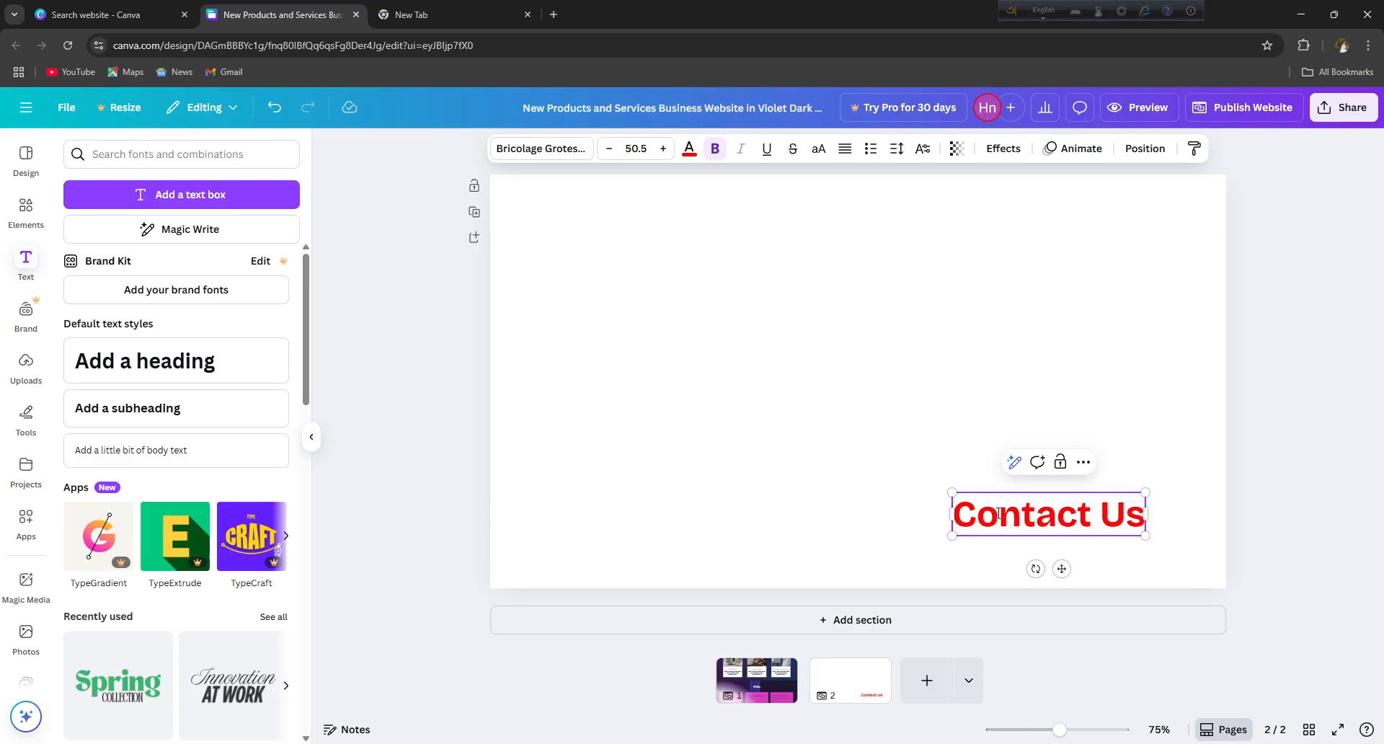
{"action": "left_click", "coordinate": [901, 349]}
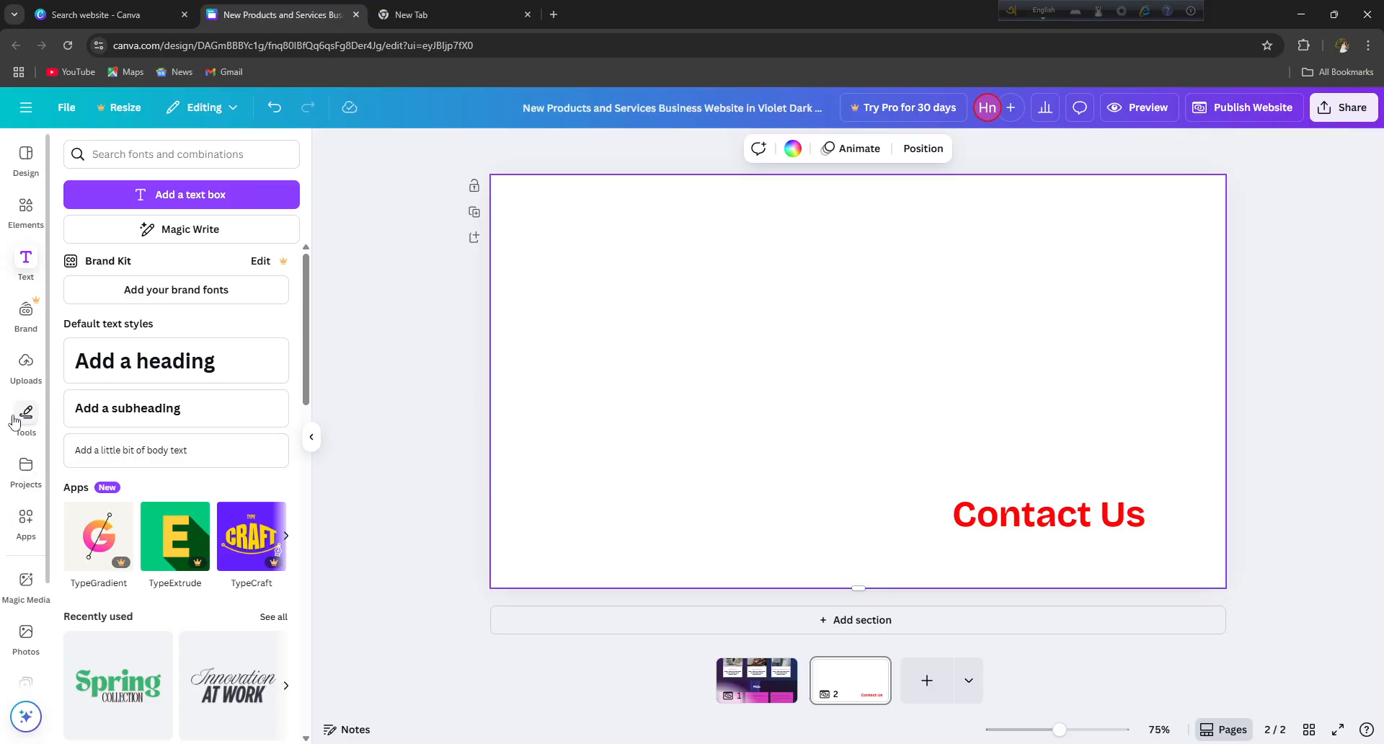
- Browse the Screenshots folder in Pictures for an image file to upload, leaving without choosing one
{"action": "left_click", "coordinate": [12, 371]}
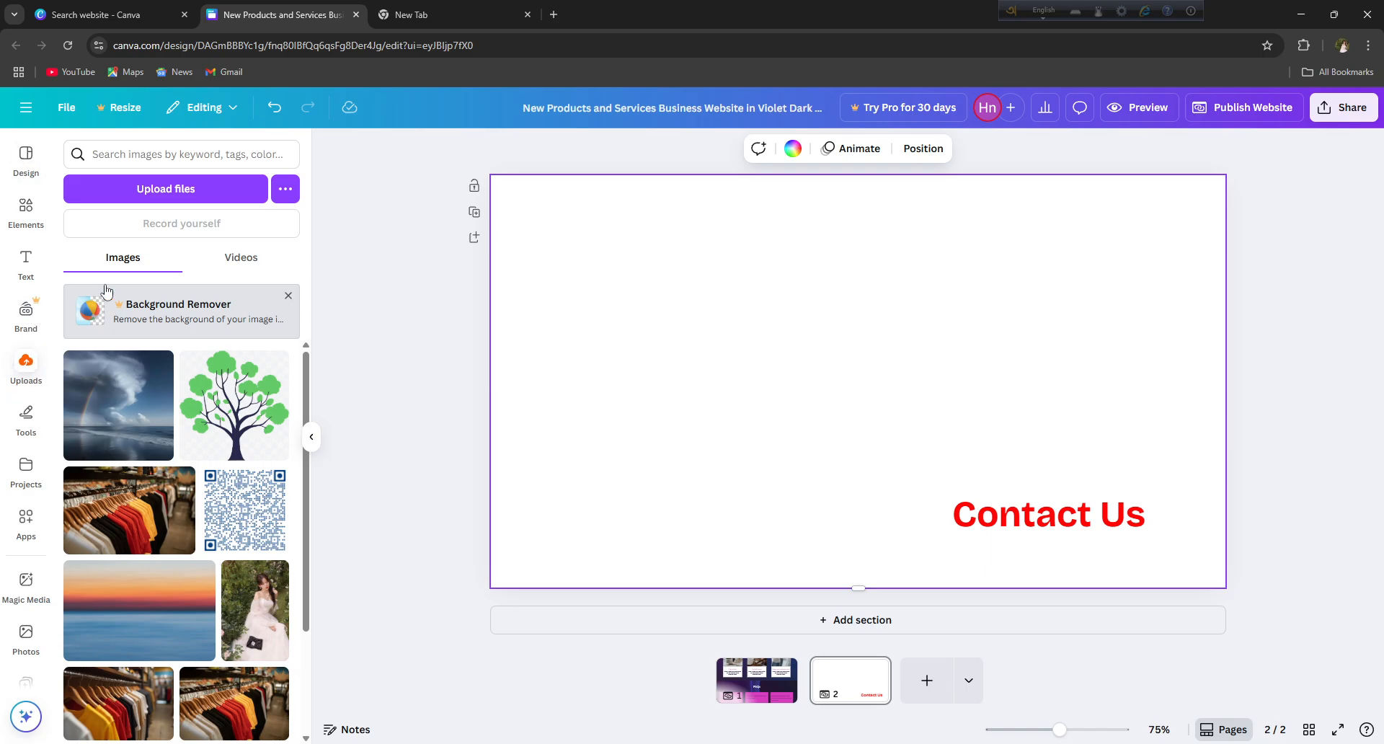
{"action": "left_click", "coordinate": [167, 195]}
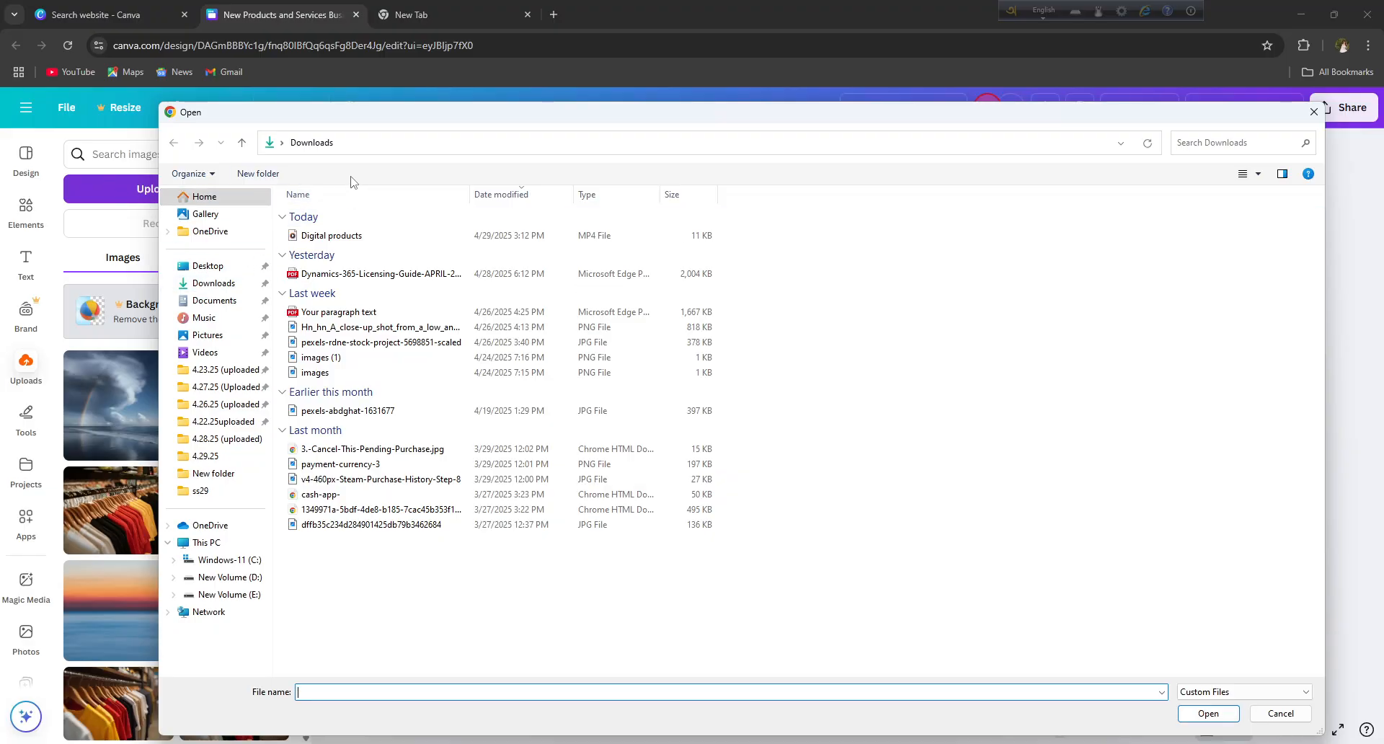
{"action": "left_click", "coordinate": [193, 337]}
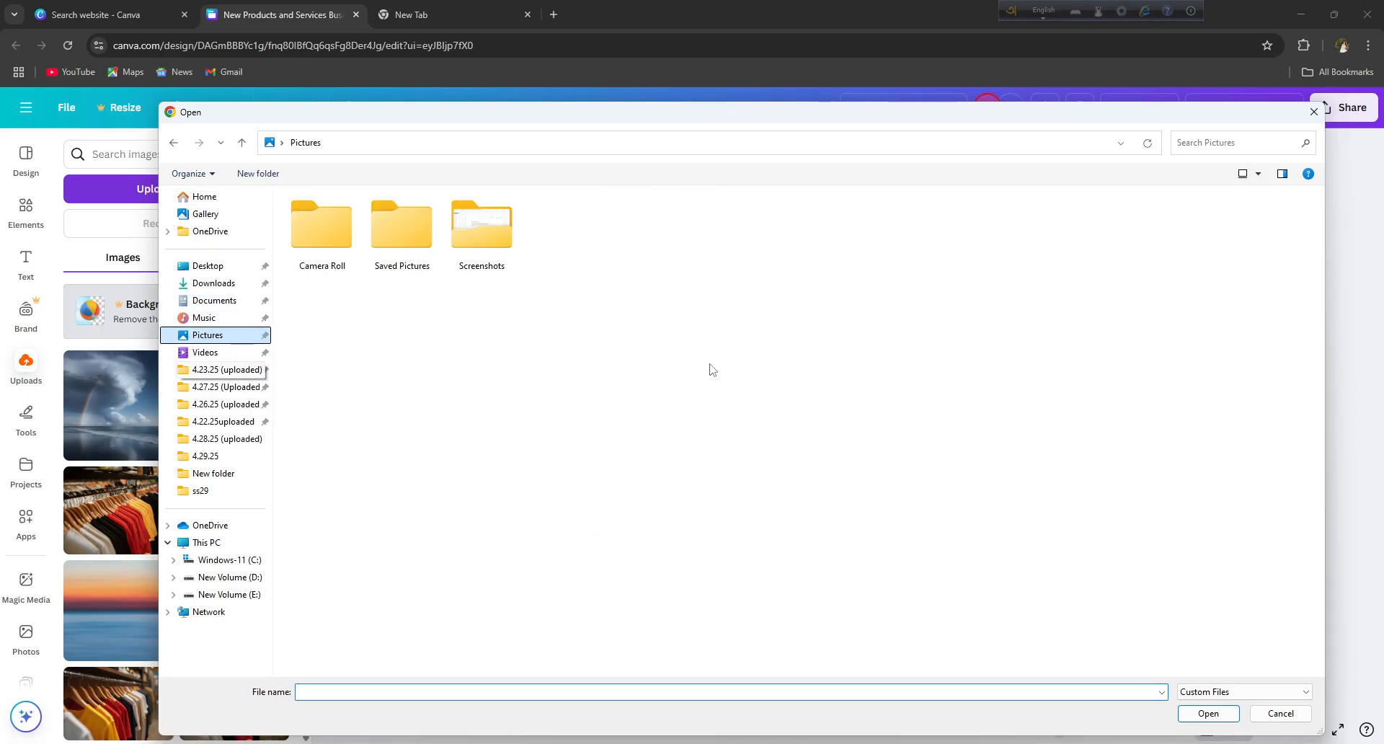
{"action": "double_click", "coordinate": [484, 274]}
{"action": "scroll", "coordinate": [409, 388], "scroll_direction": "down", "scroll_amount": 3}
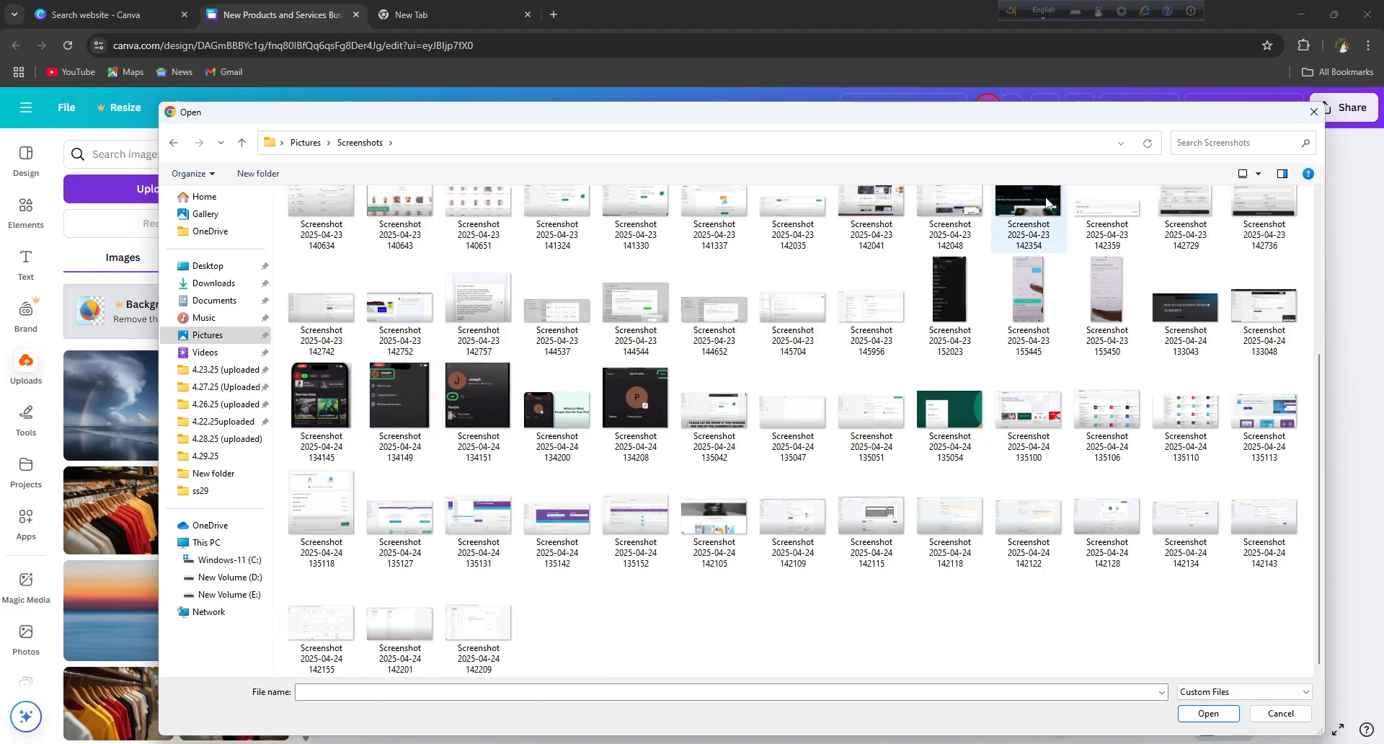
{"action": "left_click", "coordinate": [1313, 111]}
- Add the uploaded stormy sea and rainbow photo and enlarge it to cover page 2 behind the heading
{"action": "left_click", "coordinate": [130, 423]}
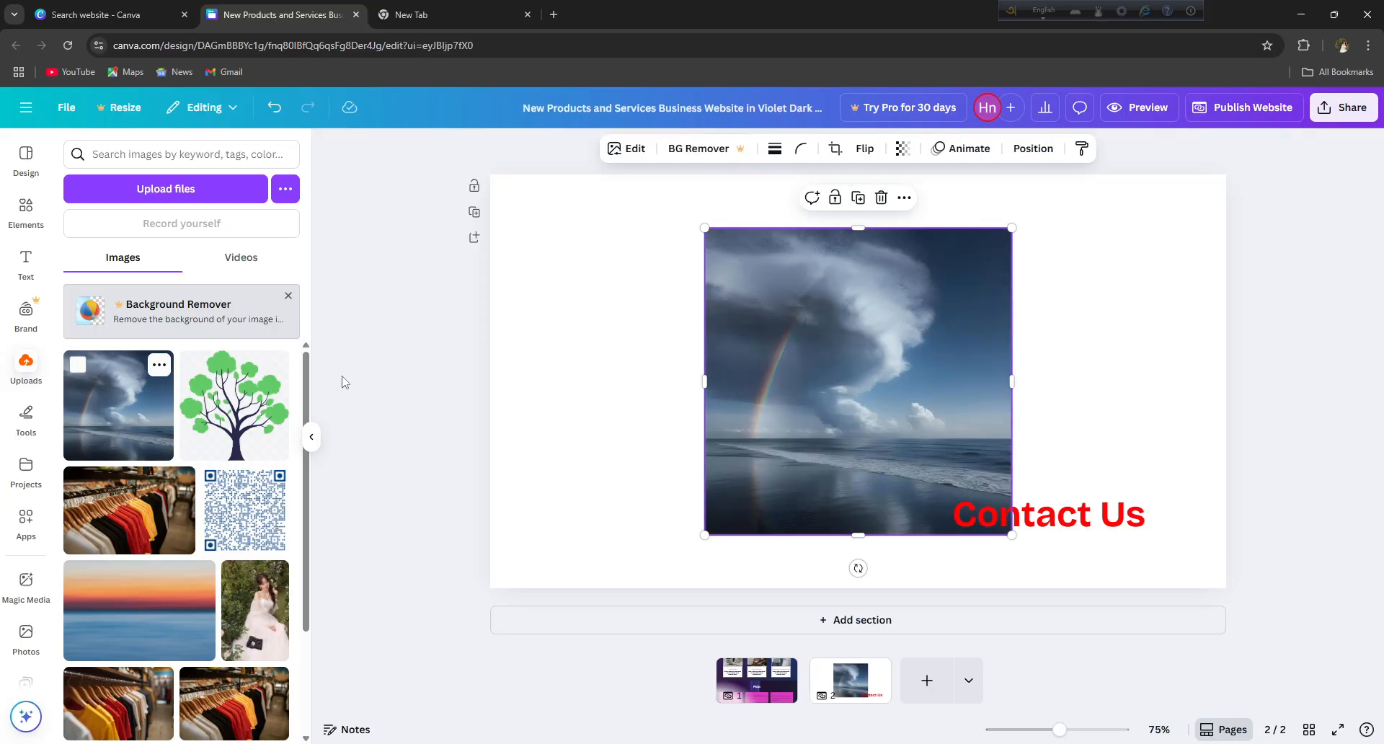
{"action": "left_click_drag", "start_coordinate": [757, 370], "coordinate": [543, 322]}
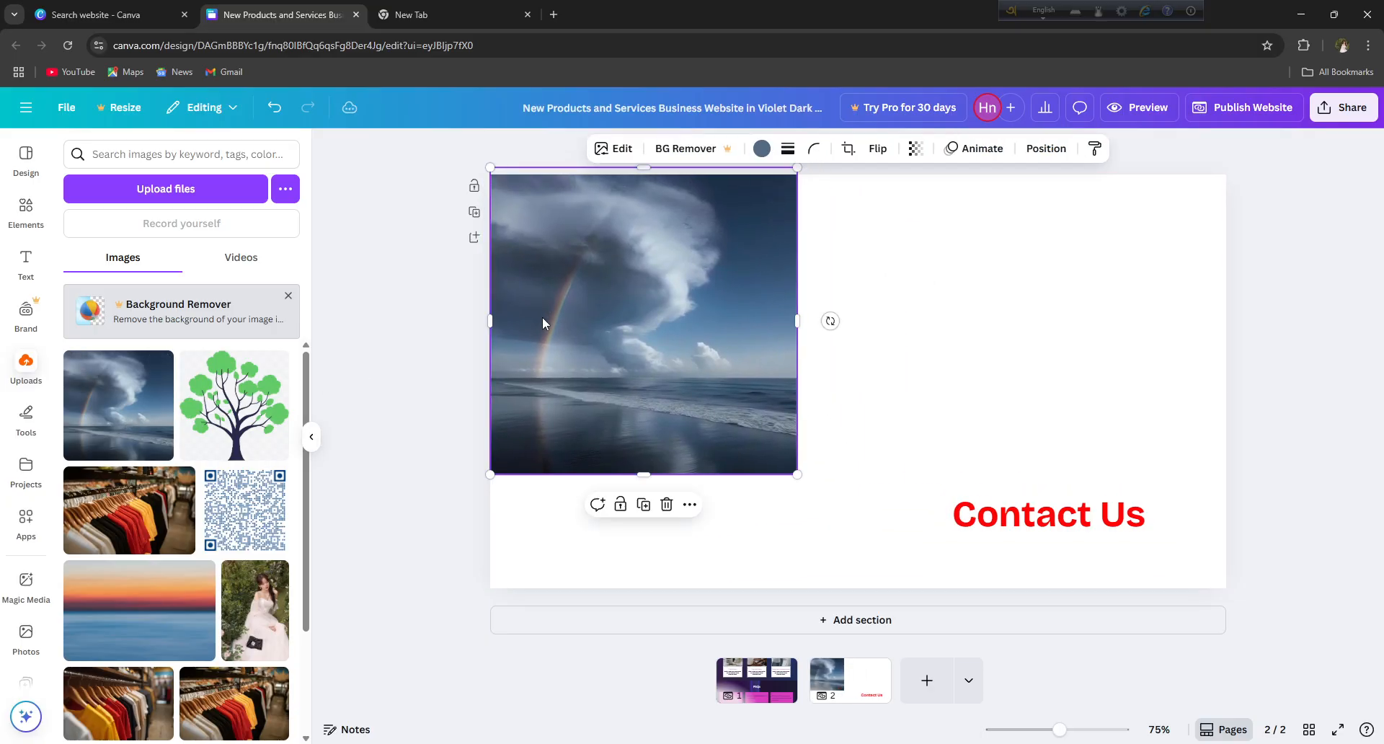
{"action": "left_click_drag", "start_coordinate": [798, 475], "coordinate": [1309, 718]}
{"action": "left_click_drag", "start_coordinate": [868, 364], "coordinate": [867, 232]}
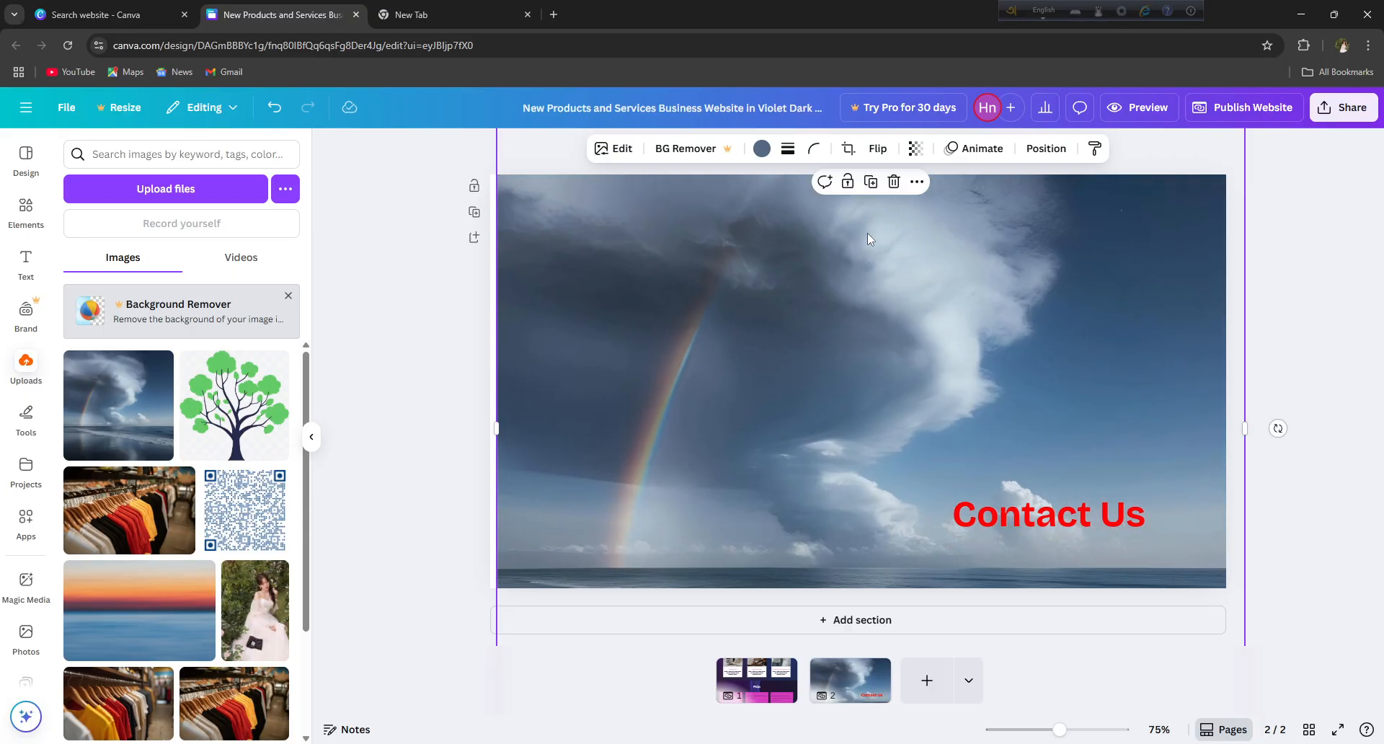
- Change the Contact Us heading's text colour to white and shift it slightly toward the page's lower-right corner
{"action": "double_click", "coordinate": [1018, 529]}
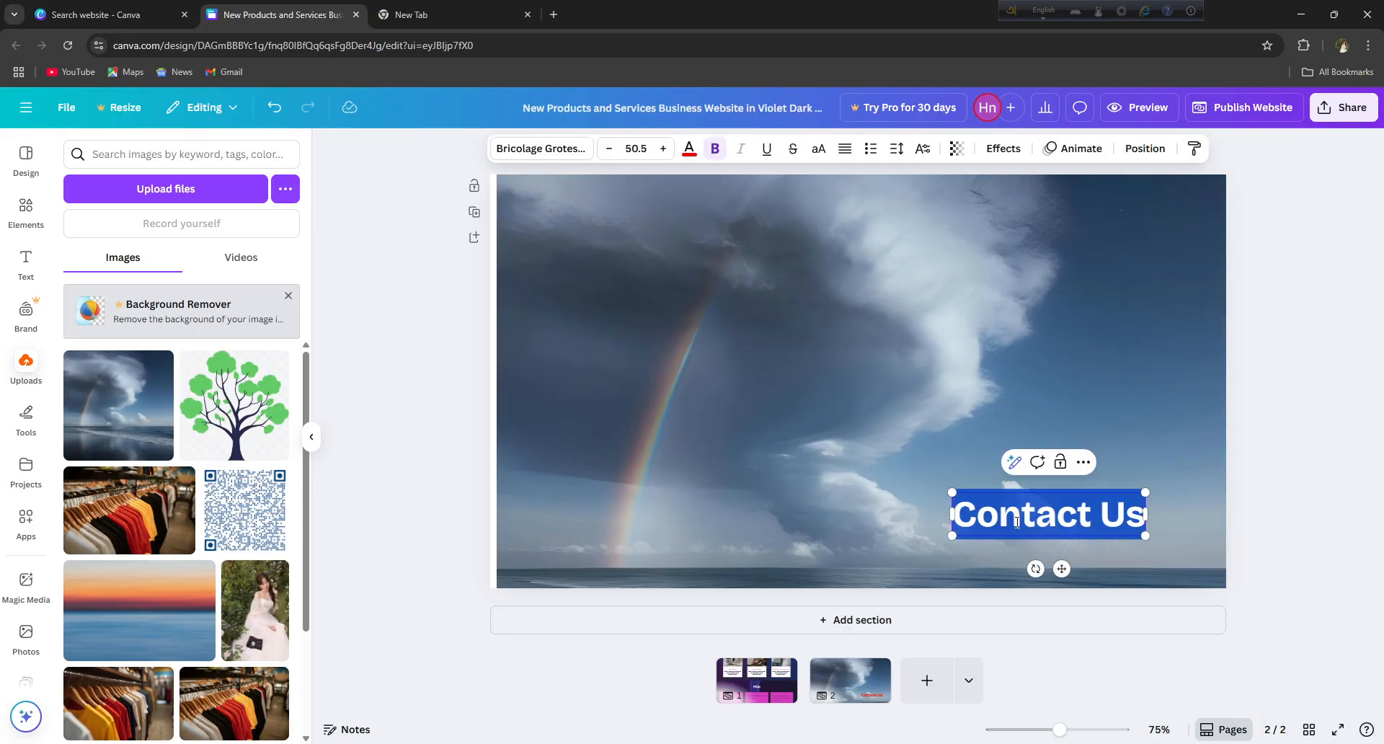
{"action": "left_click", "coordinate": [689, 149]}
{"action": "left_click", "coordinate": [82, 298]}
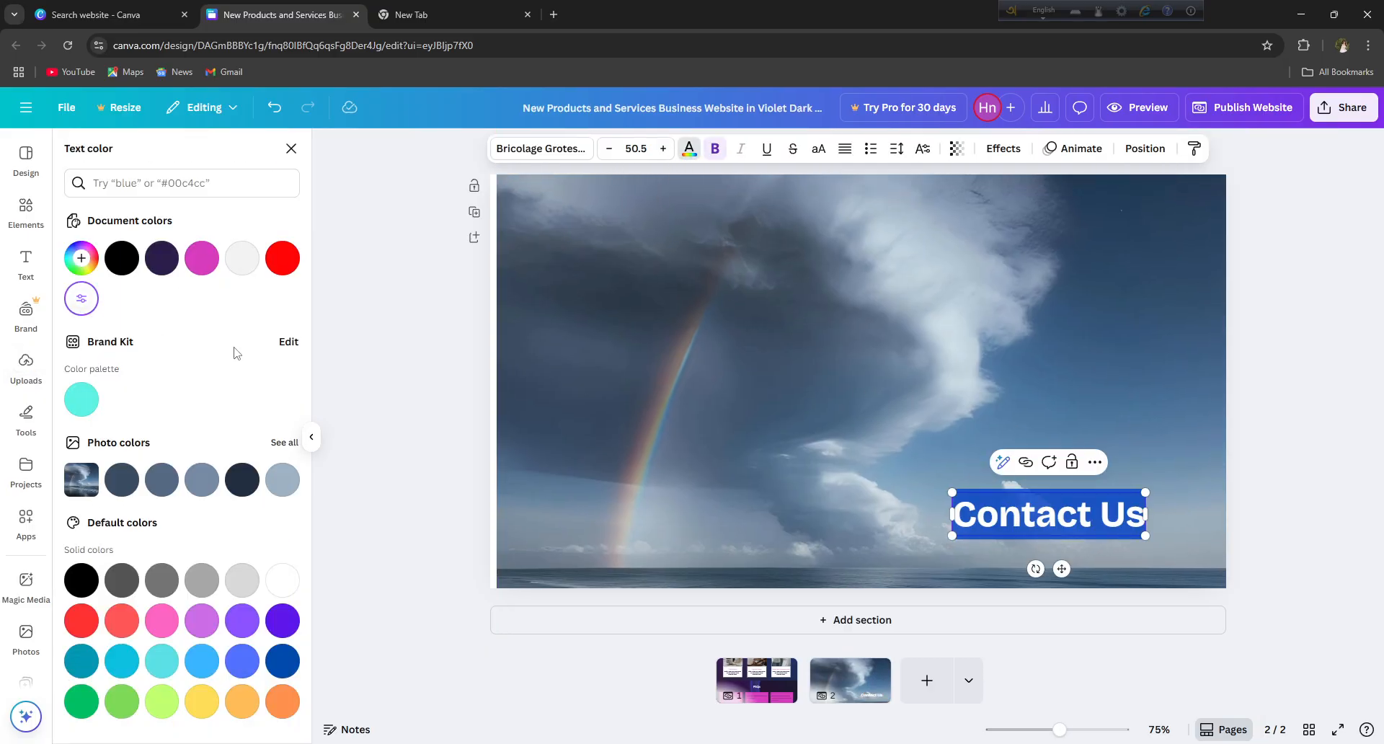
{"action": "left_click", "coordinate": [394, 353]}
{"action": "left_click", "coordinate": [889, 469]}
{"action": "left_click_drag", "start_coordinate": [1070, 519], "coordinate": [1097, 528]}
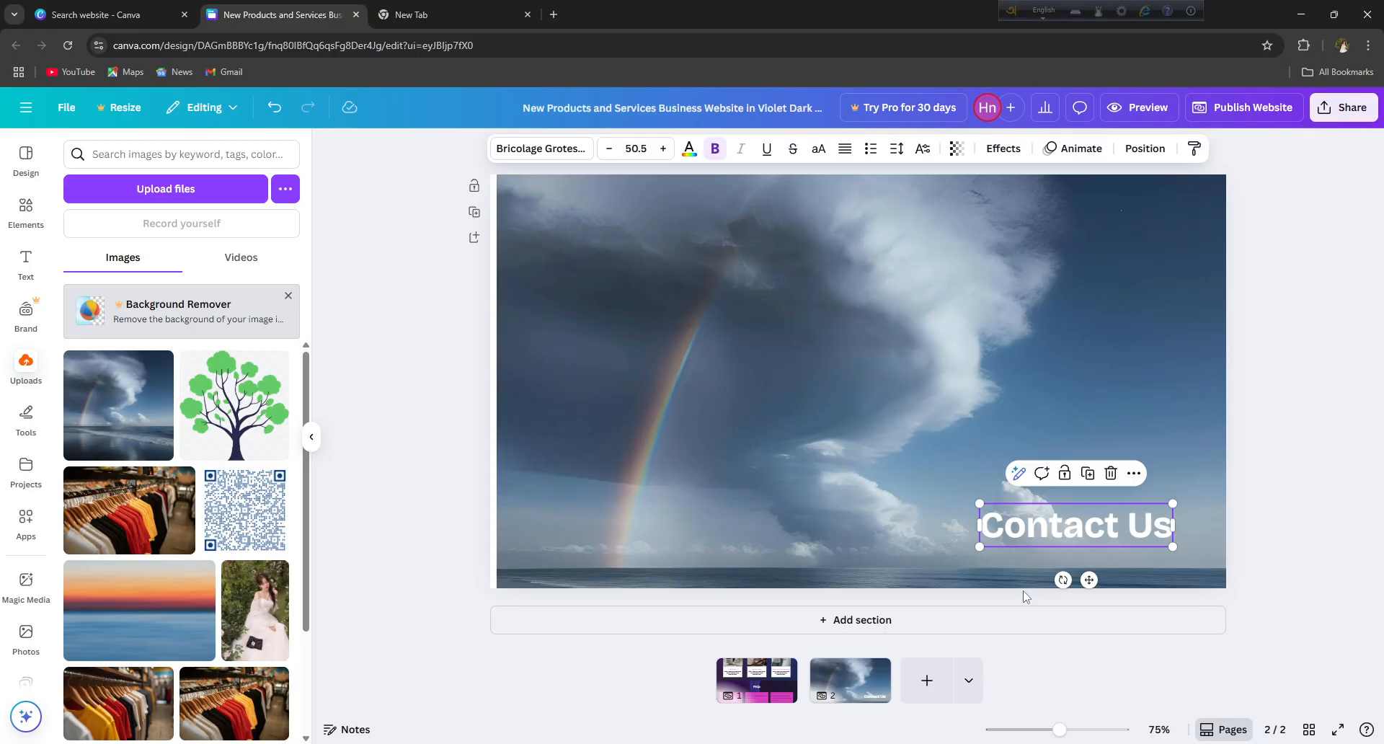
- Switch to the empty browser tab, search for jotform and open the Jotform workspace
{"action": "left_click", "coordinate": [480, 7]}
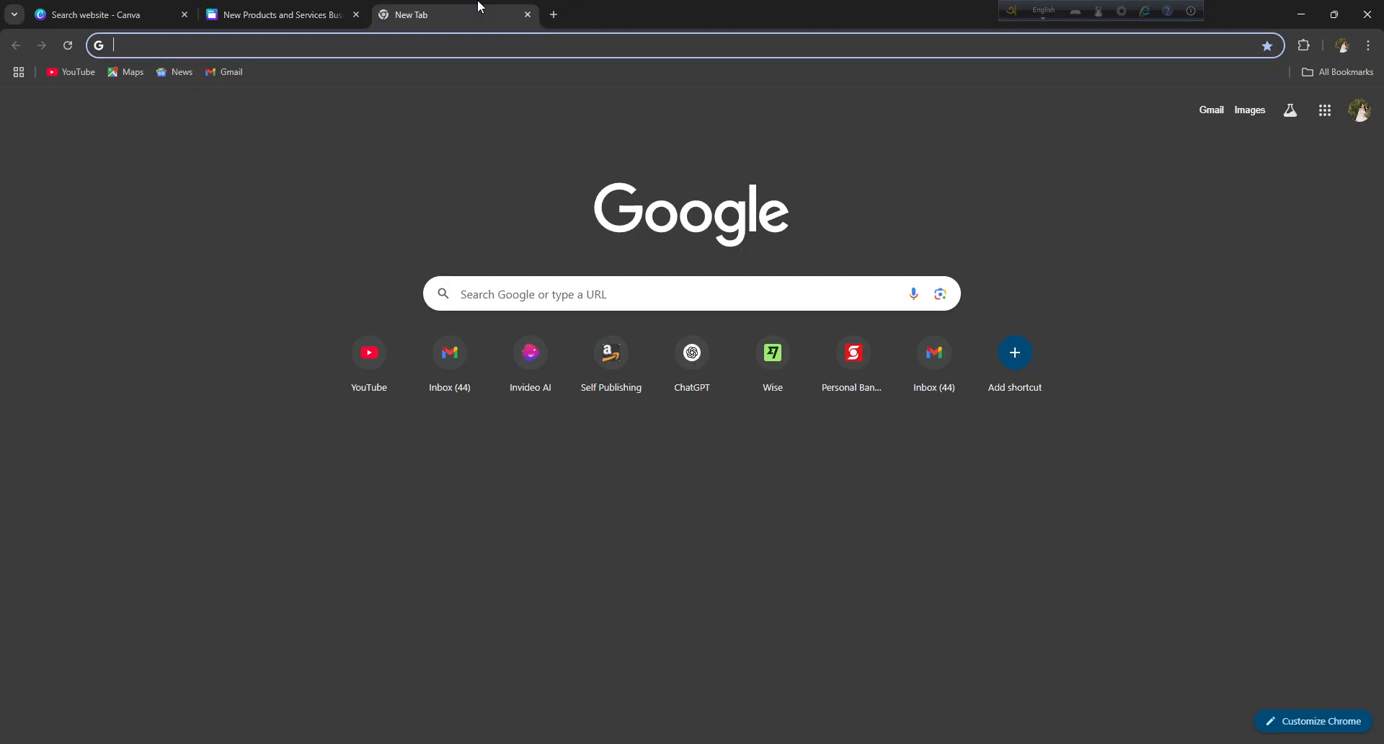
{"action": "type", "text": "jotd"}
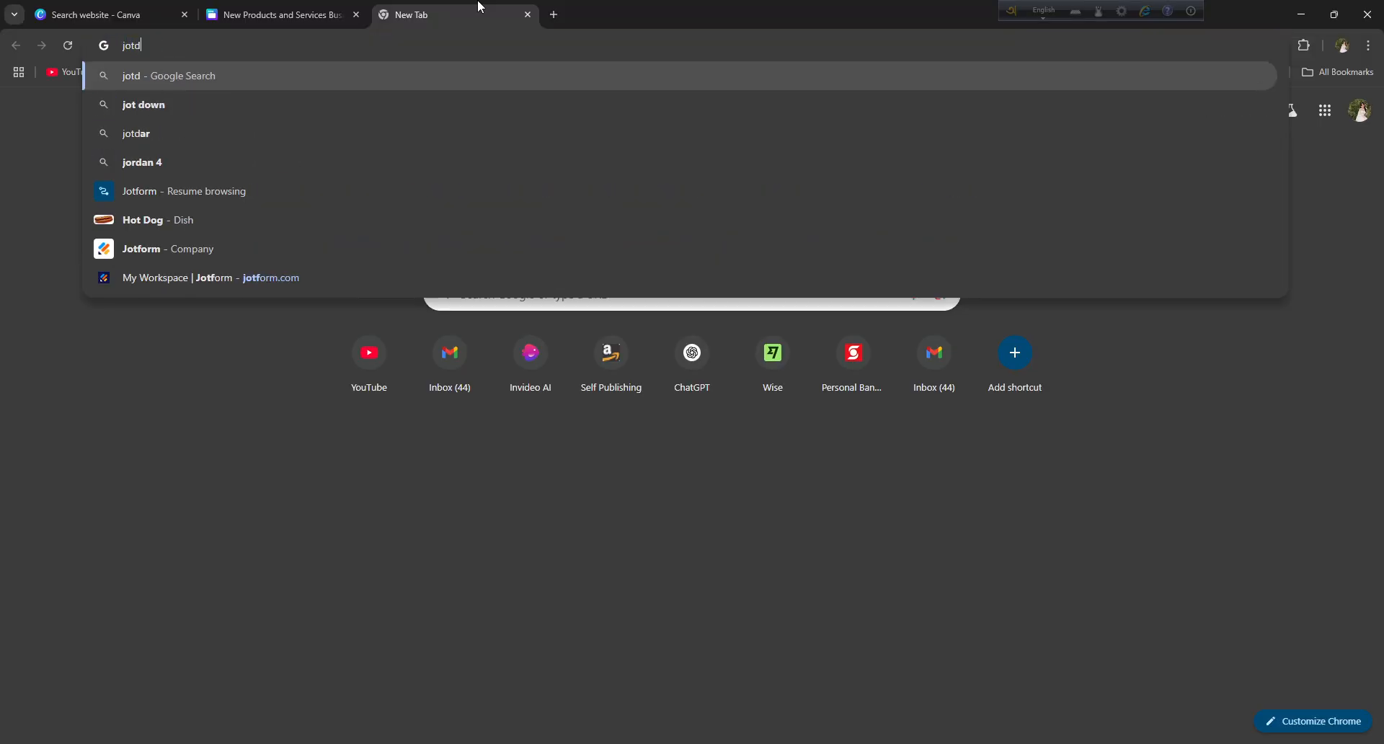
{"action": "key", "text": "BackSpace"}
{"action": "type", "text": "form"}
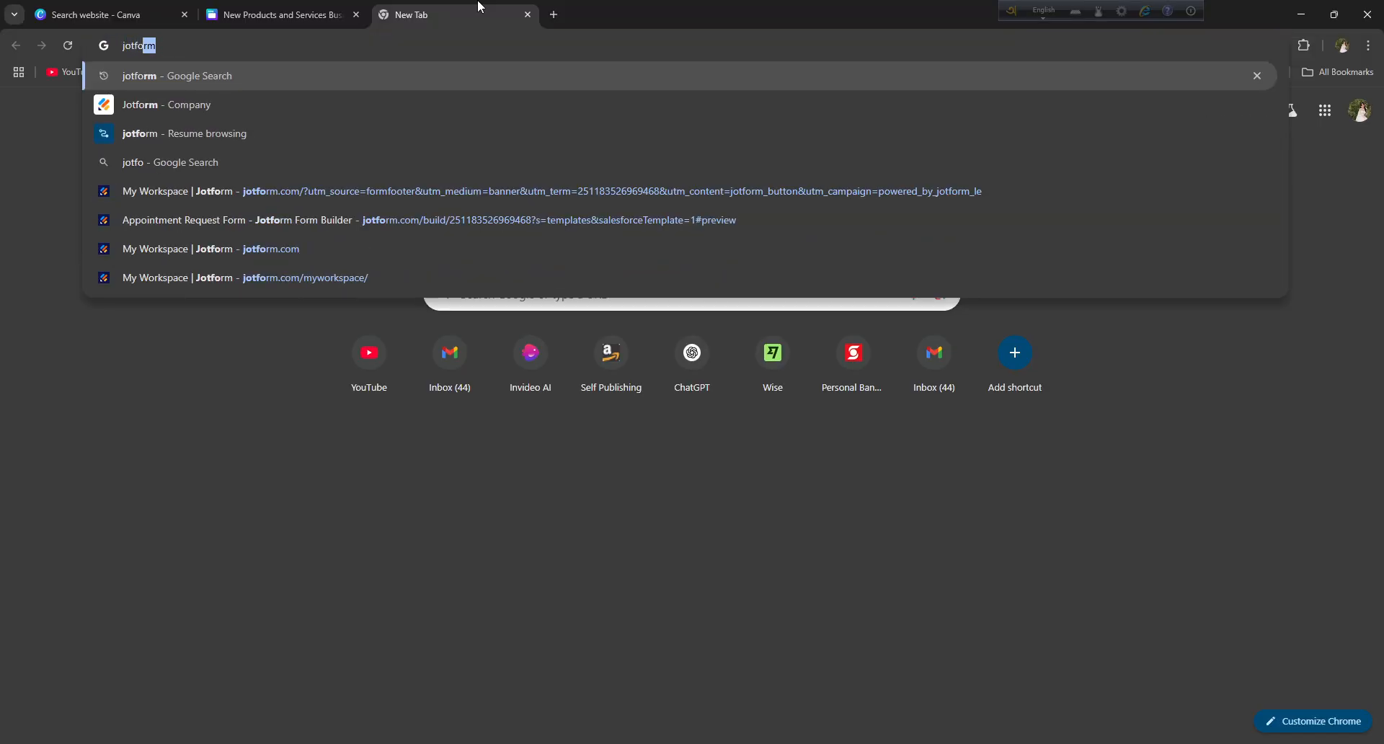
{"action": "key", "text": "Return"}
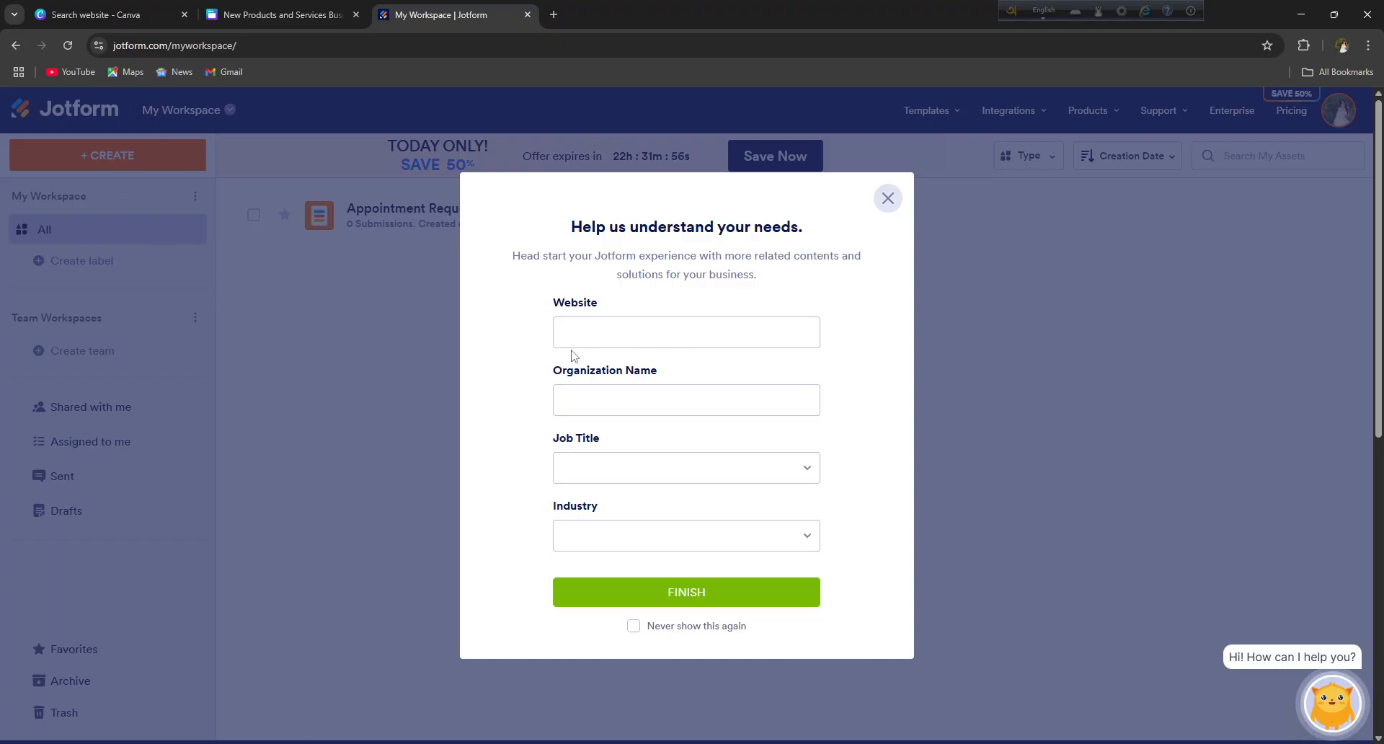
- Dismiss the business-needs questionnaire without filling it in, opting never to show it again
{"action": "left_click", "coordinate": [611, 333]}
{"action": "left_click", "coordinate": [617, 404]}
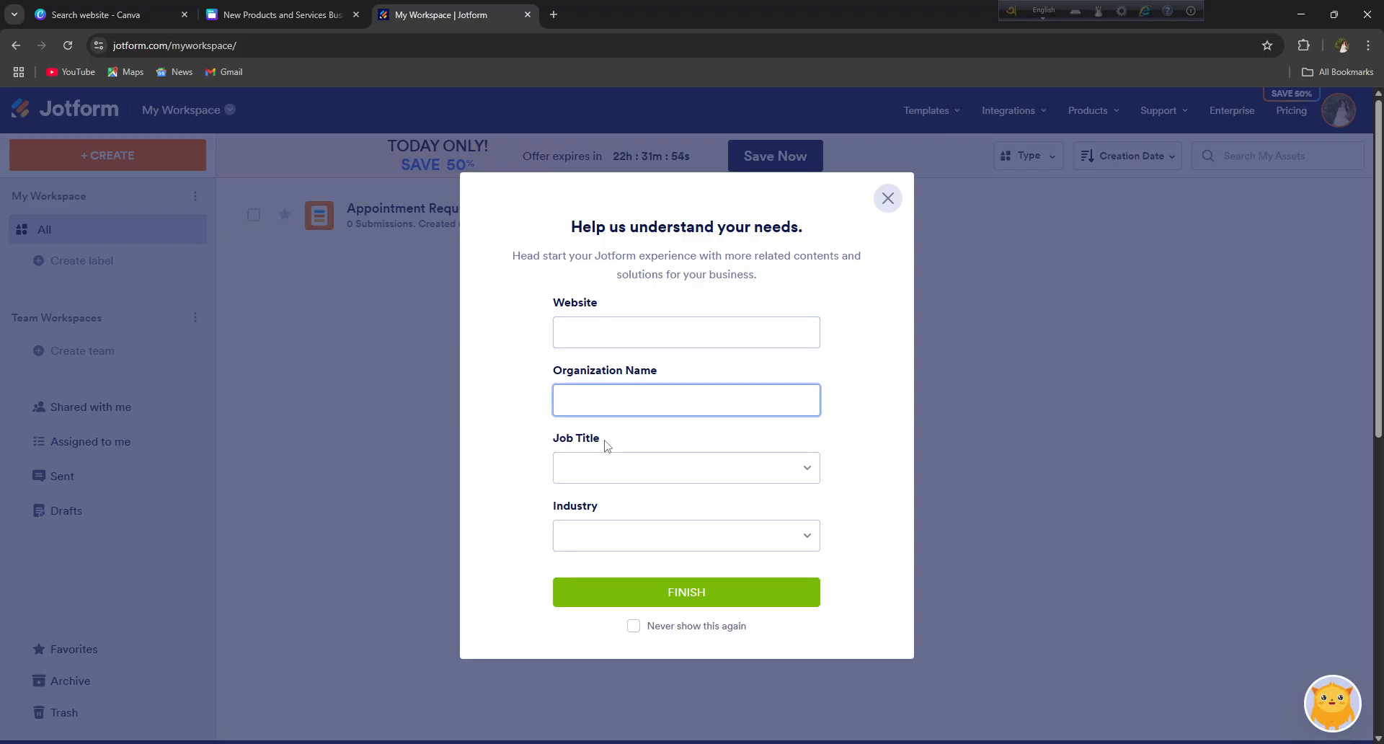
{"action": "left_click", "coordinate": [606, 466]}
{"action": "left_click", "coordinate": [608, 532]}
{"action": "left_click", "coordinate": [610, 540]}
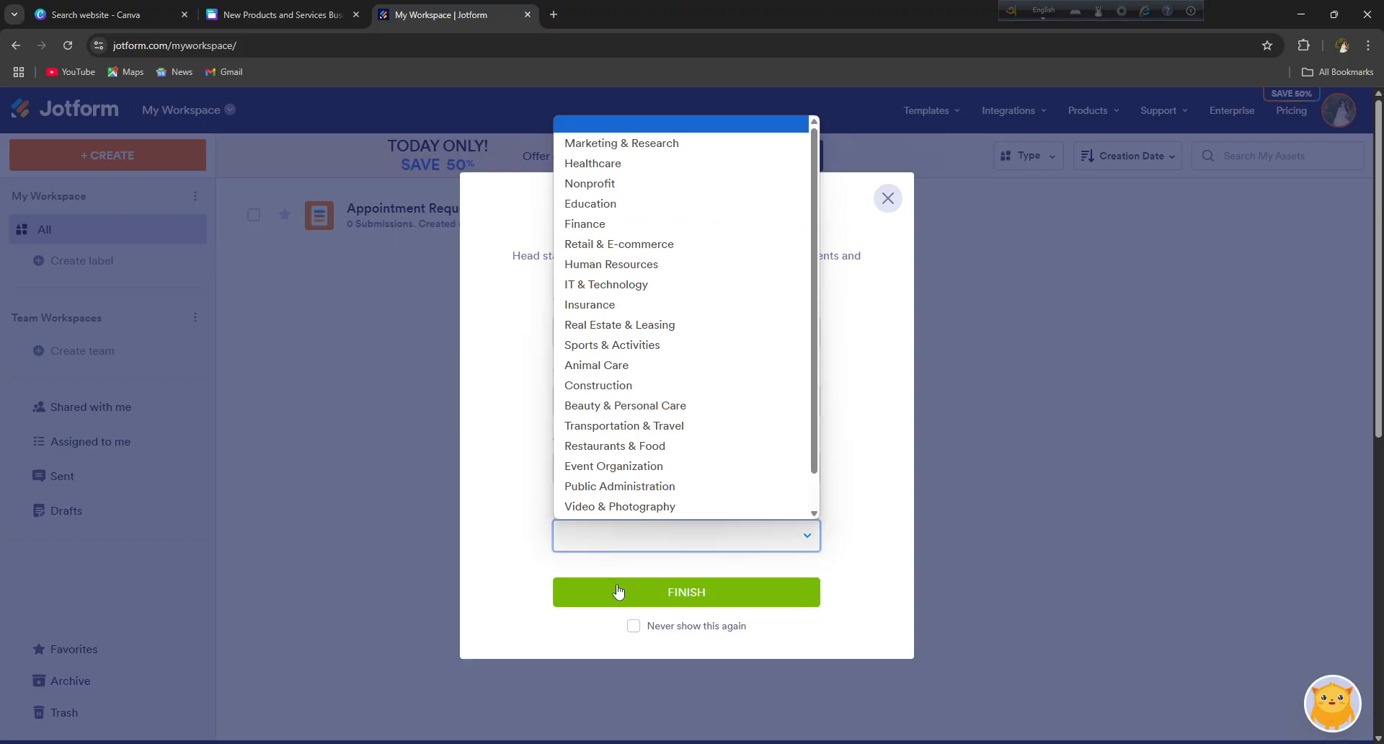
{"action": "left_click", "coordinate": [621, 623]}
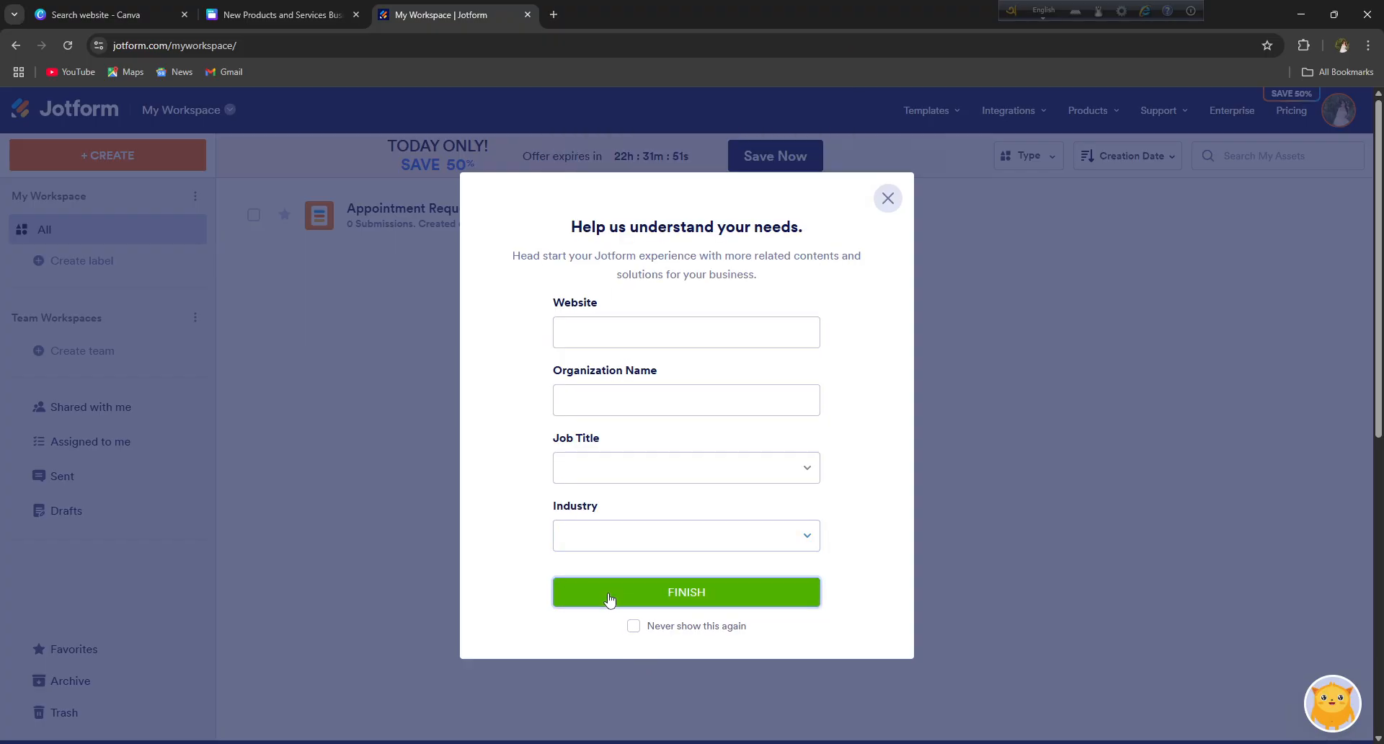
{"action": "left_click", "coordinate": [633, 625]}
{"action": "left_click", "coordinate": [888, 198]}
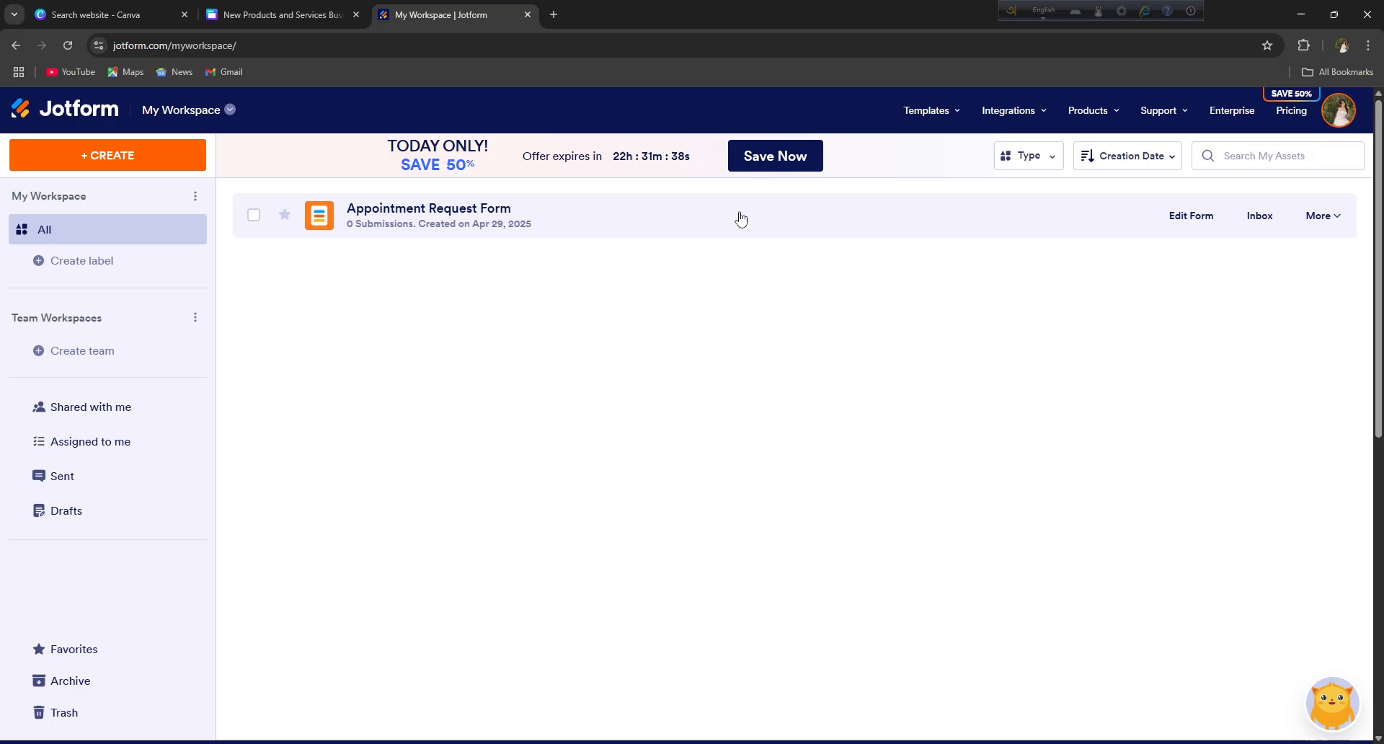
- Create a workspace label named vg
{"action": "left_click", "coordinate": [71, 260]}
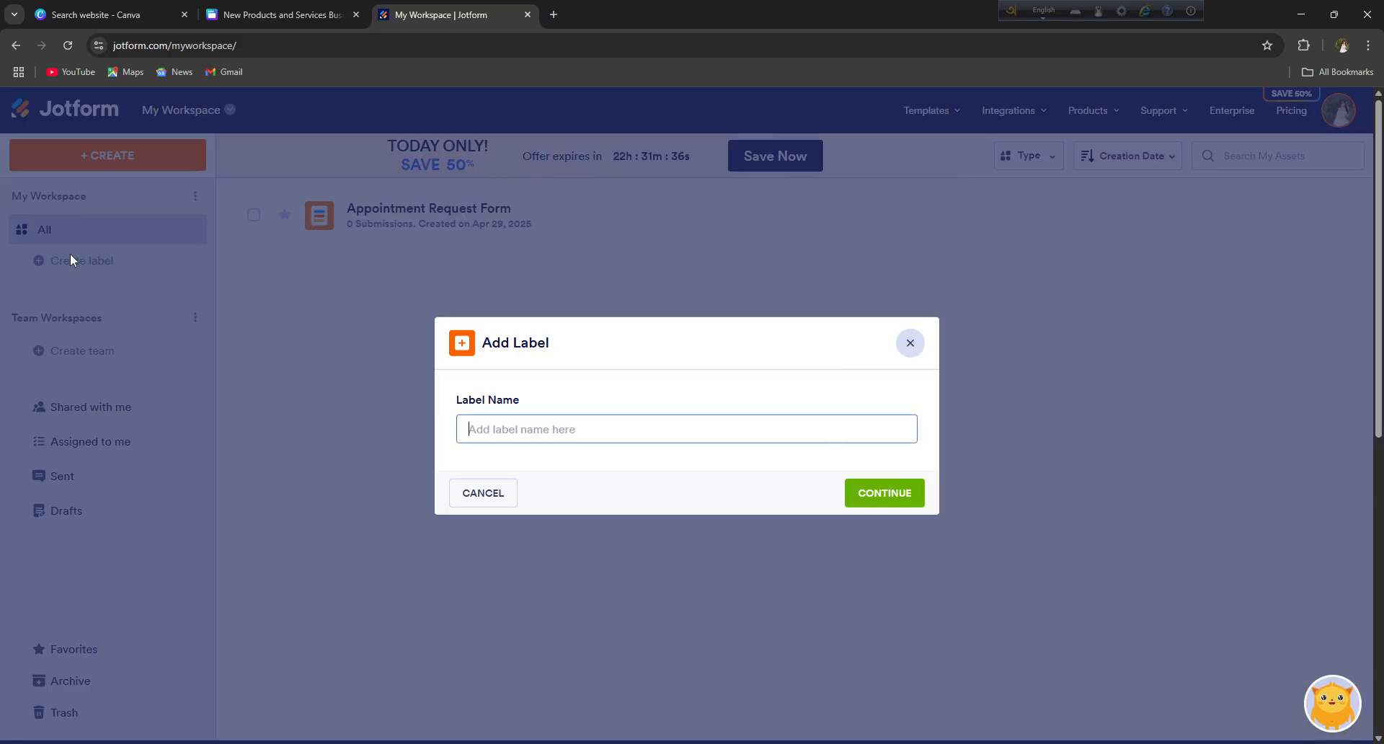
{"action": "left_click", "coordinate": [684, 407]}
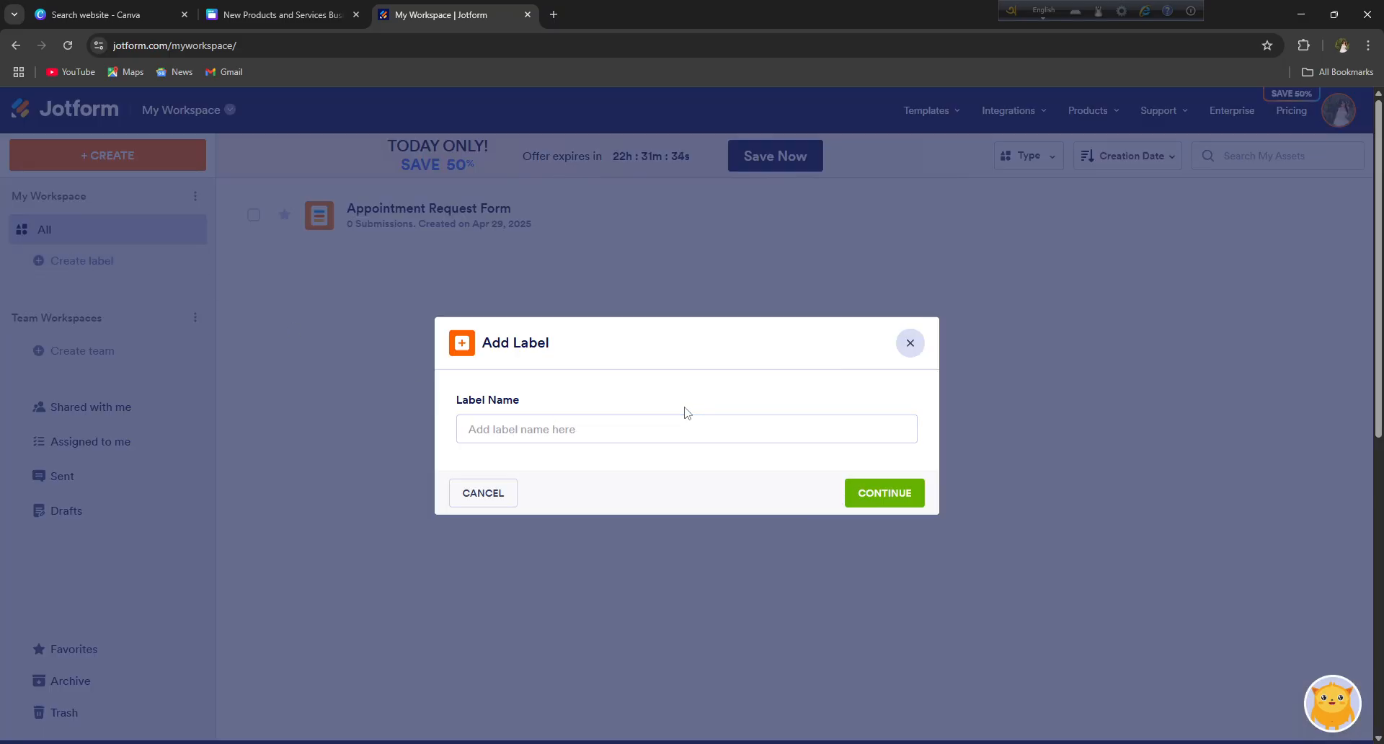
{"action": "left_click", "coordinate": [622, 439]}
{"action": "type", "text": "vg"}
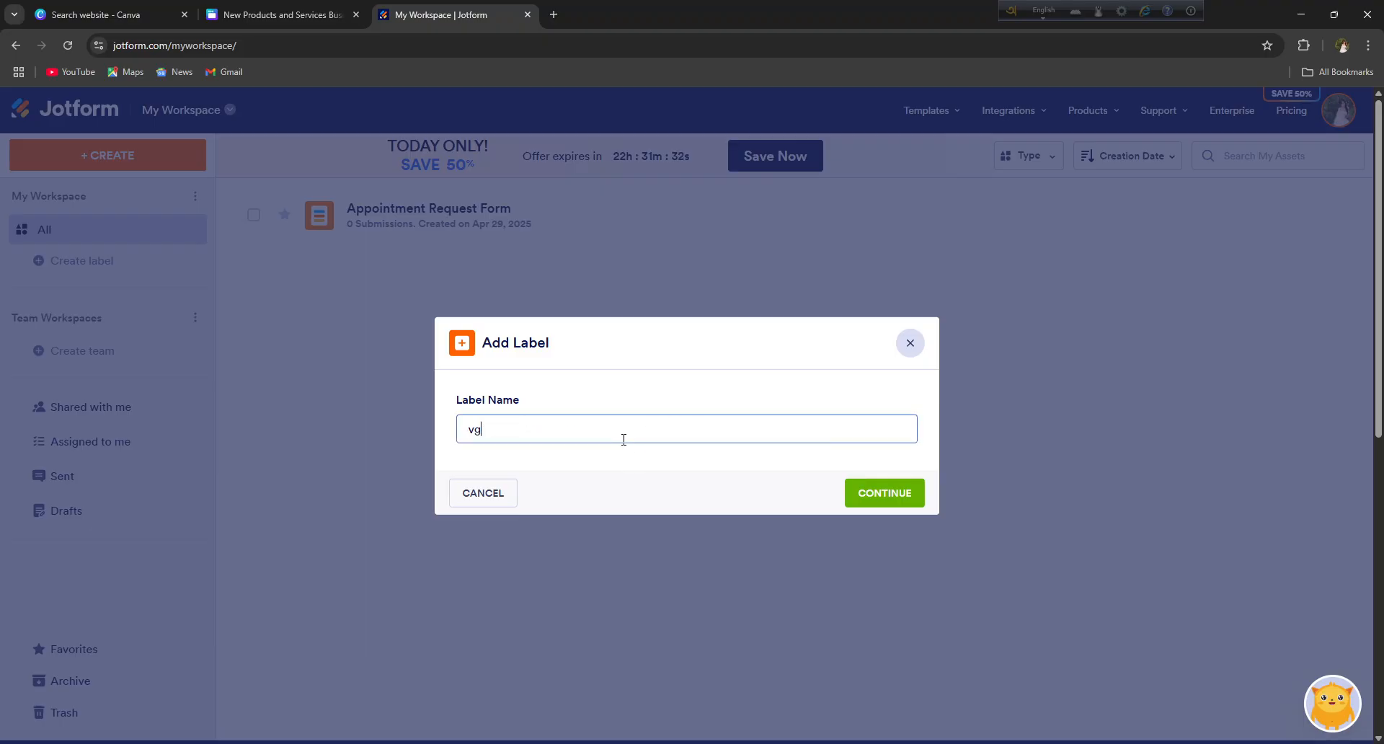
{"action": "left_click", "coordinate": [908, 496]}
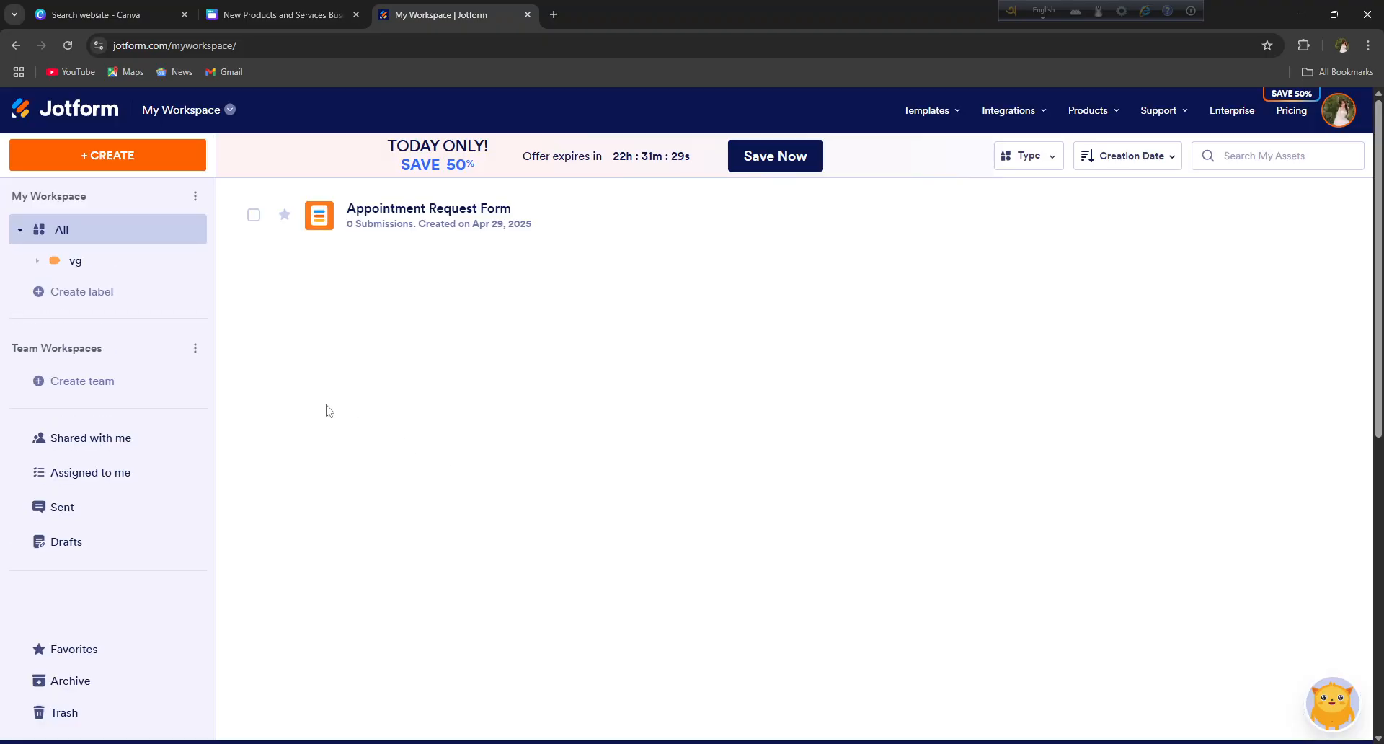
- Create a blank form from scratch with the card layout and return to the workspace without editing it
{"action": "left_click", "coordinate": [117, 158]}
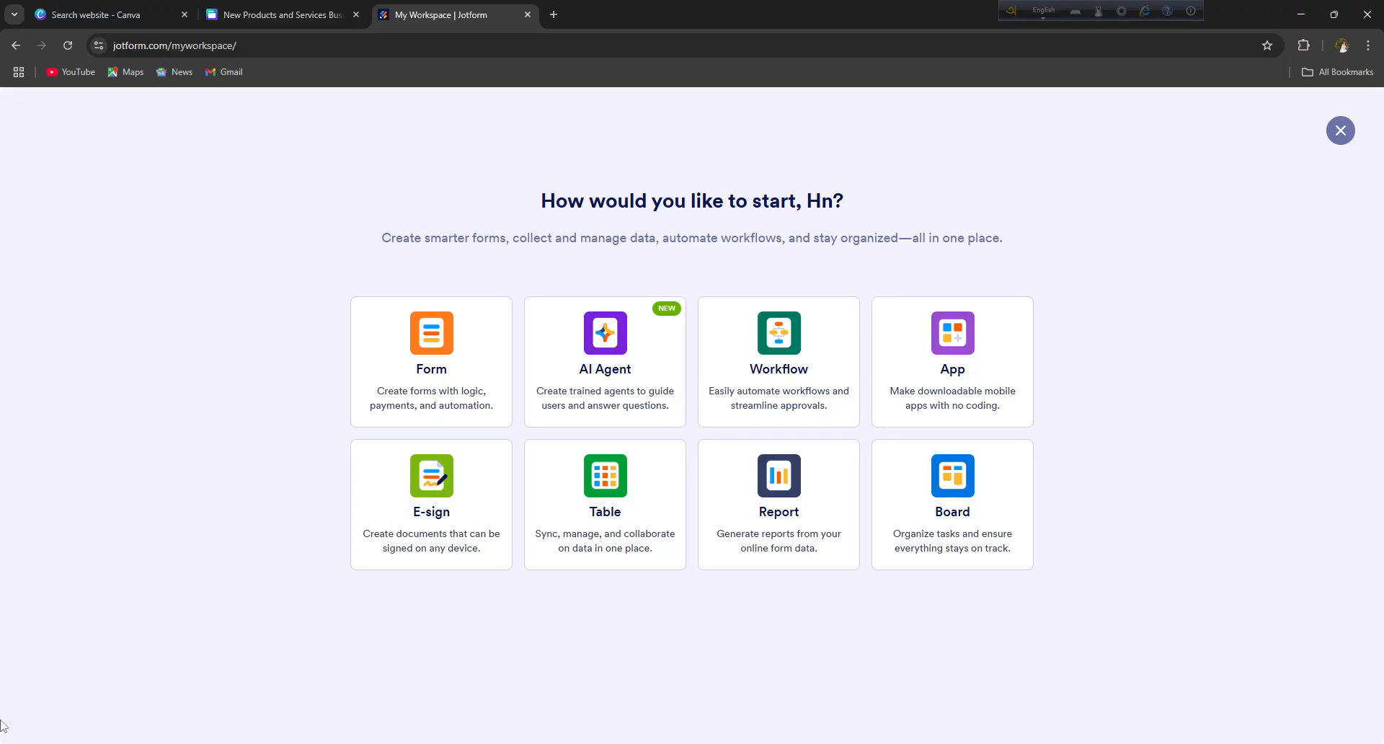
{"action": "left_click", "coordinate": [374, 378]}
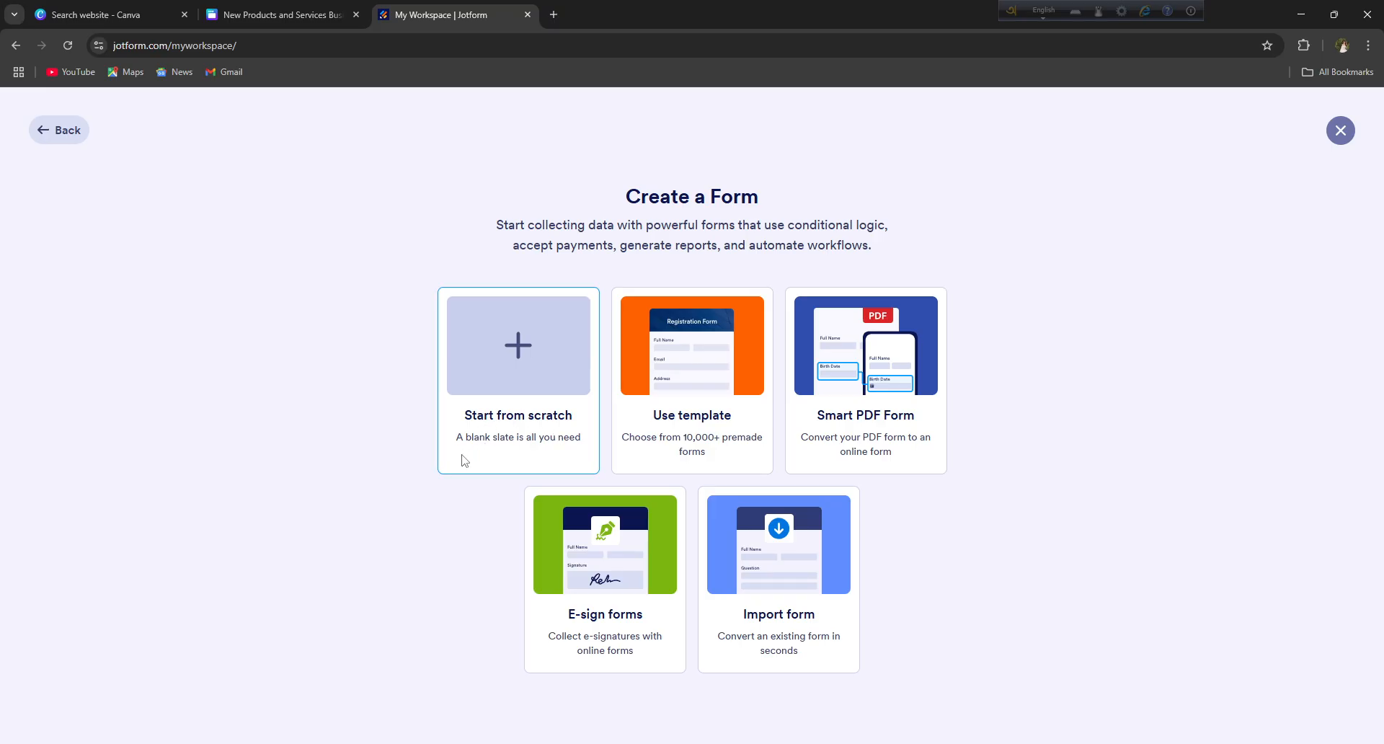
{"action": "left_click", "coordinate": [503, 389]}
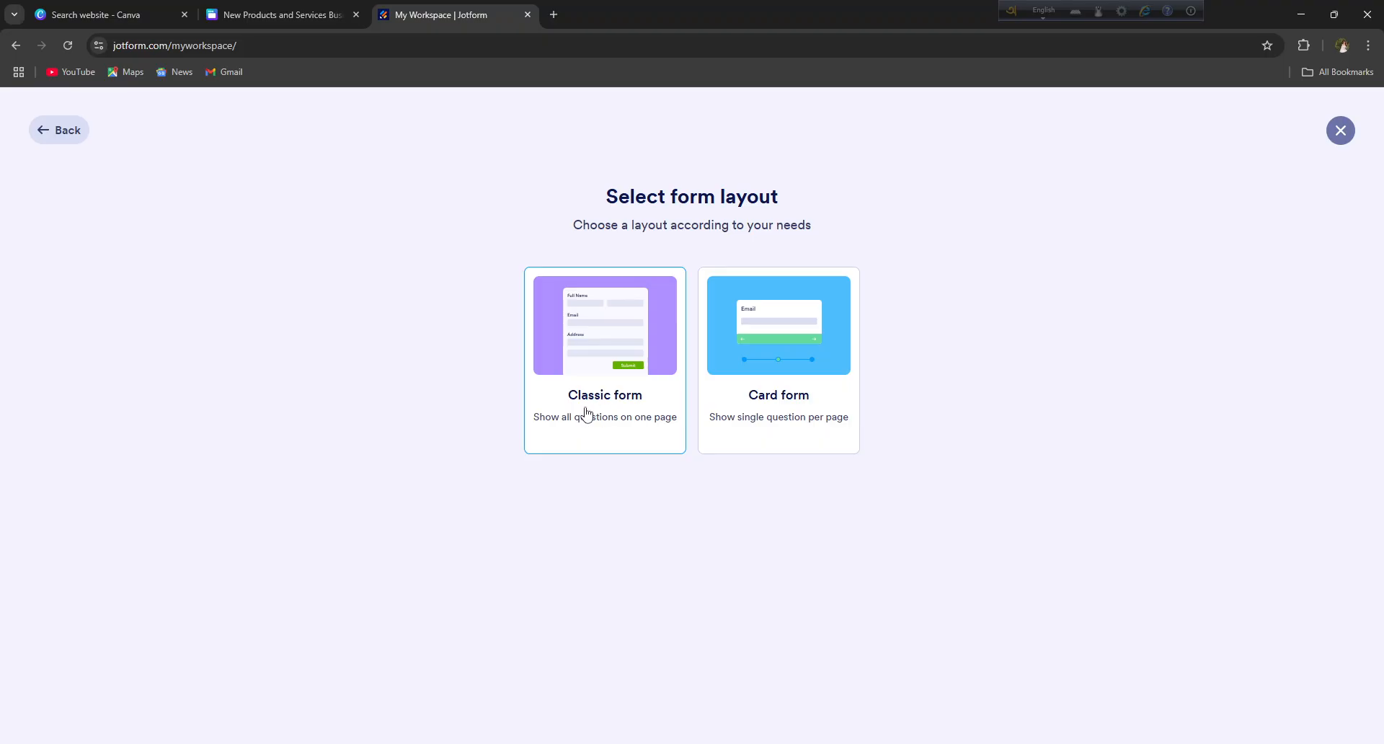
{"action": "left_click", "coordinate": [42, 134]}
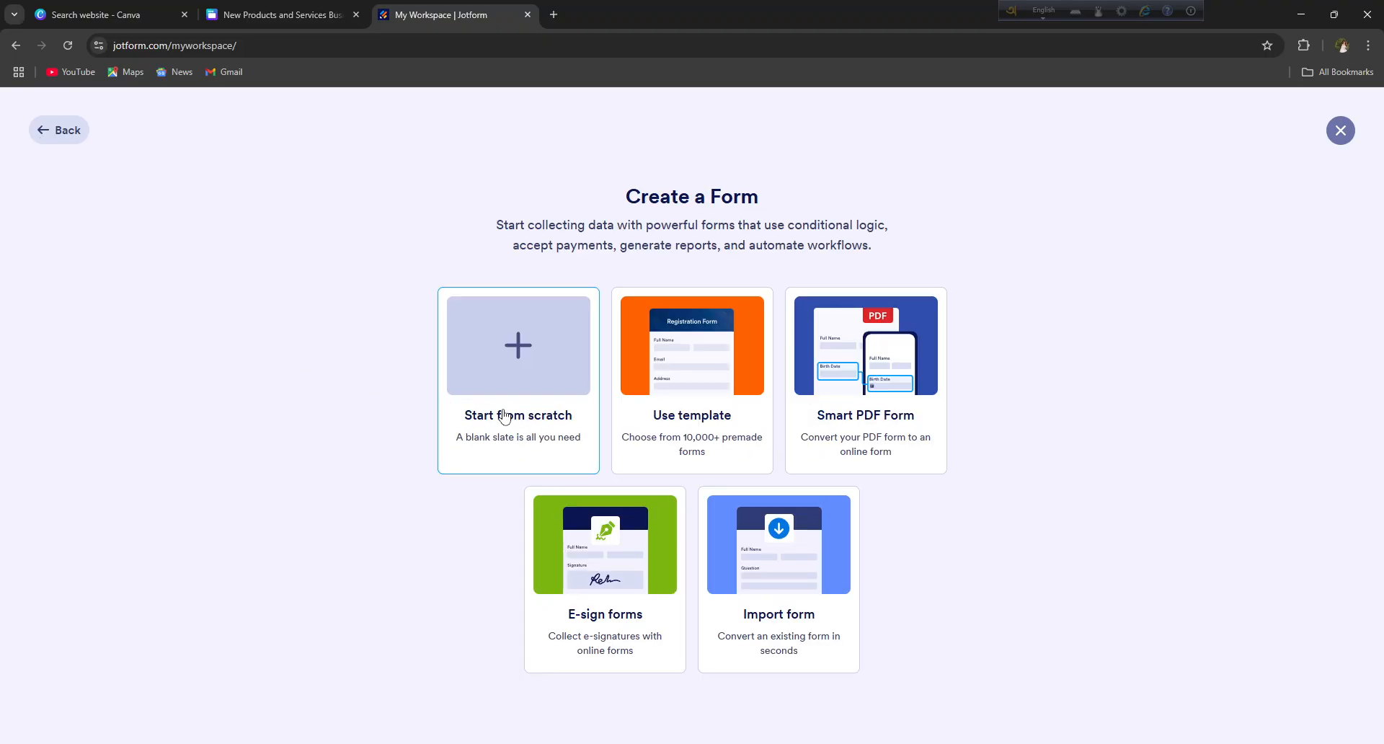
{"action": "left_click", "coordinate": [525, 431]}
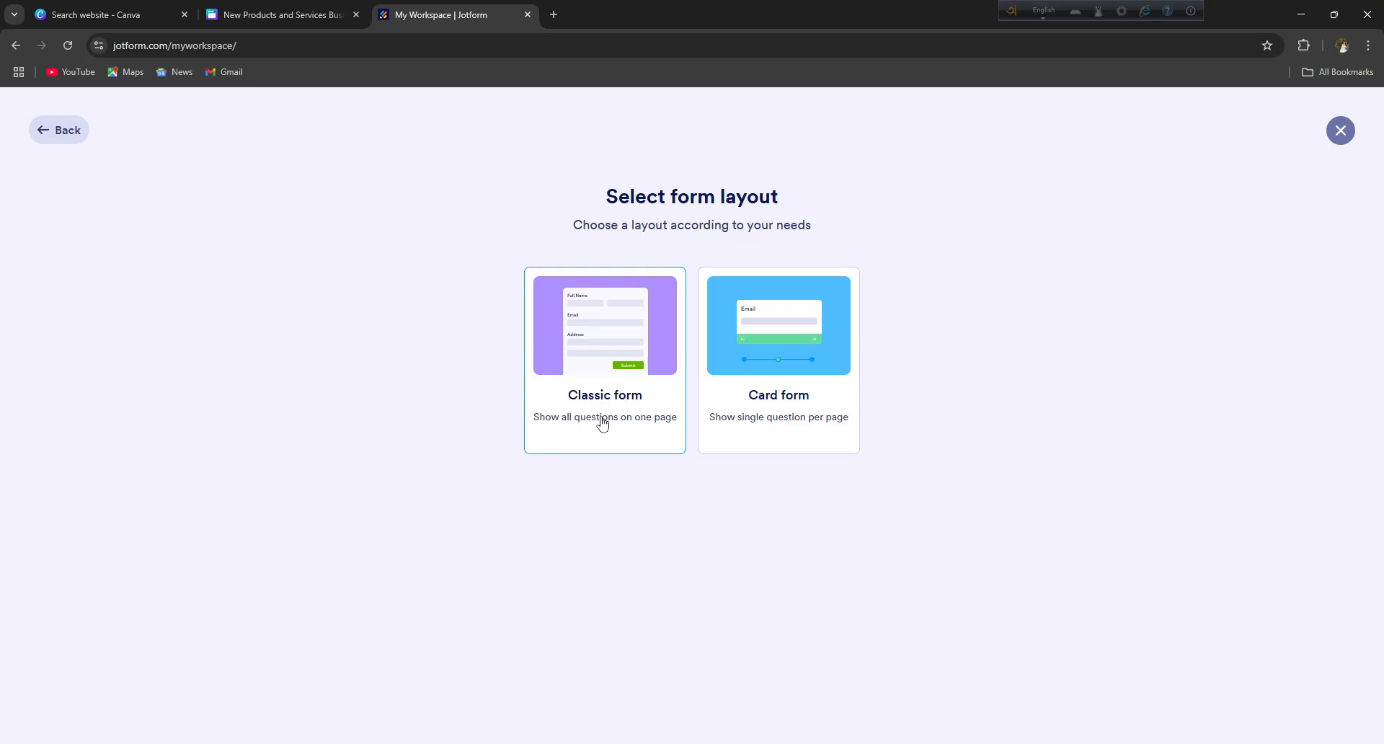
{"action": "left_click", "coordinate": [723, 377]}
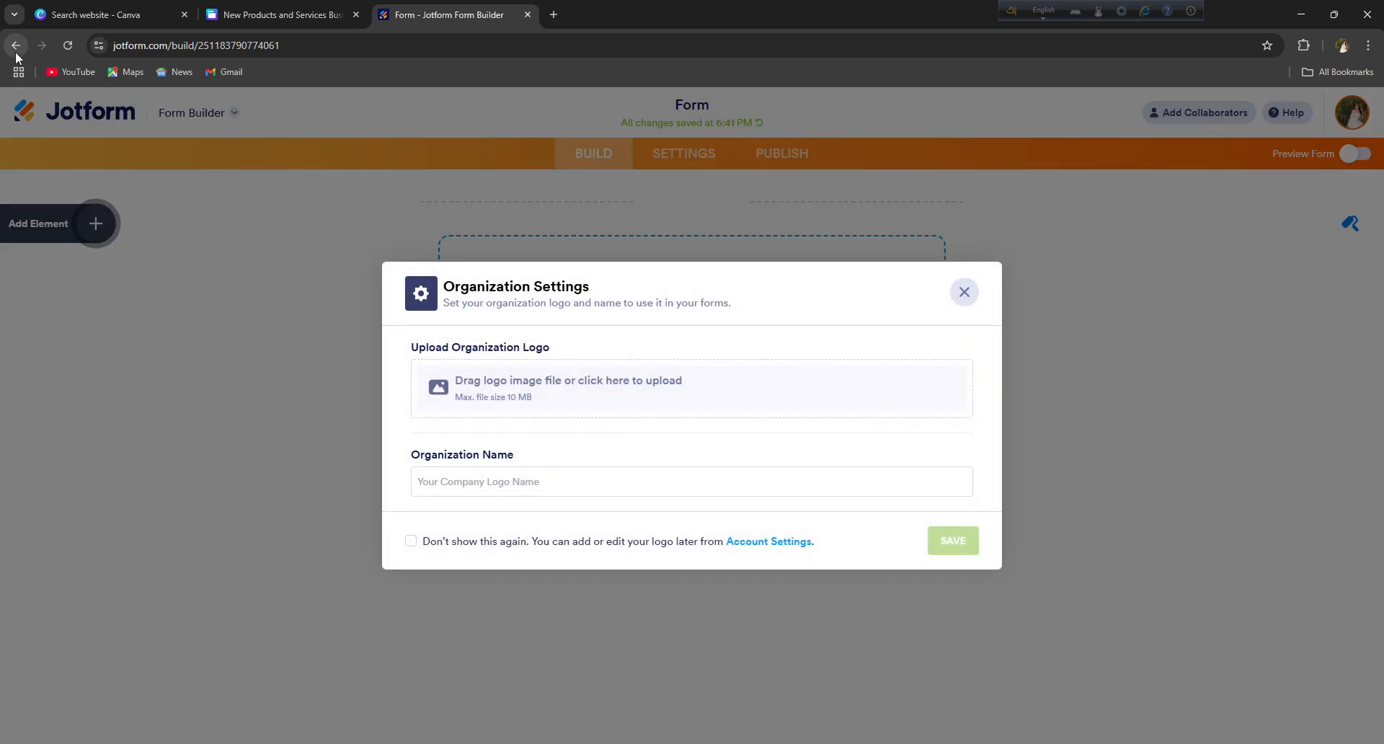
{"action": "left_click", "coordinate": [15, 45]}
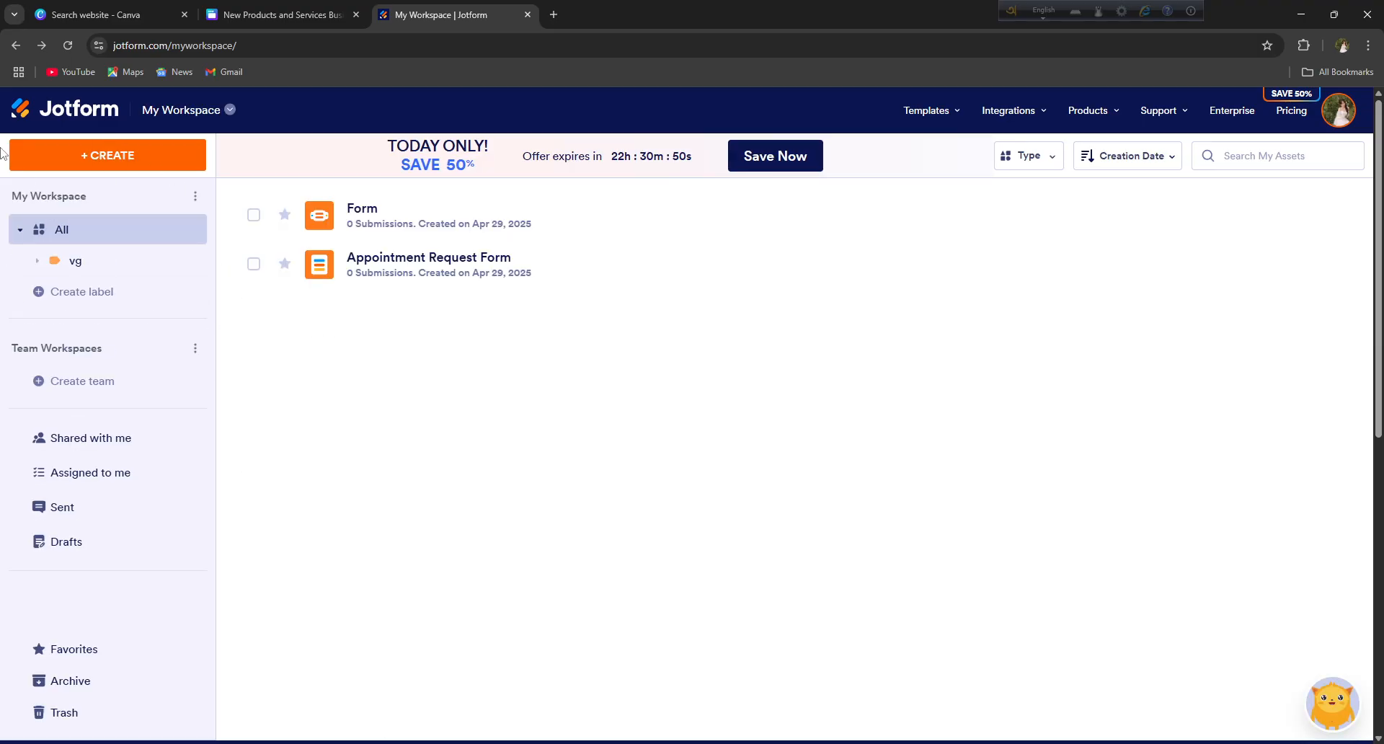
- Create a form from the Feedback Form template, look through its fields and go back to the creation options
{"action": "left_click", "coordinate": [58, 158]}
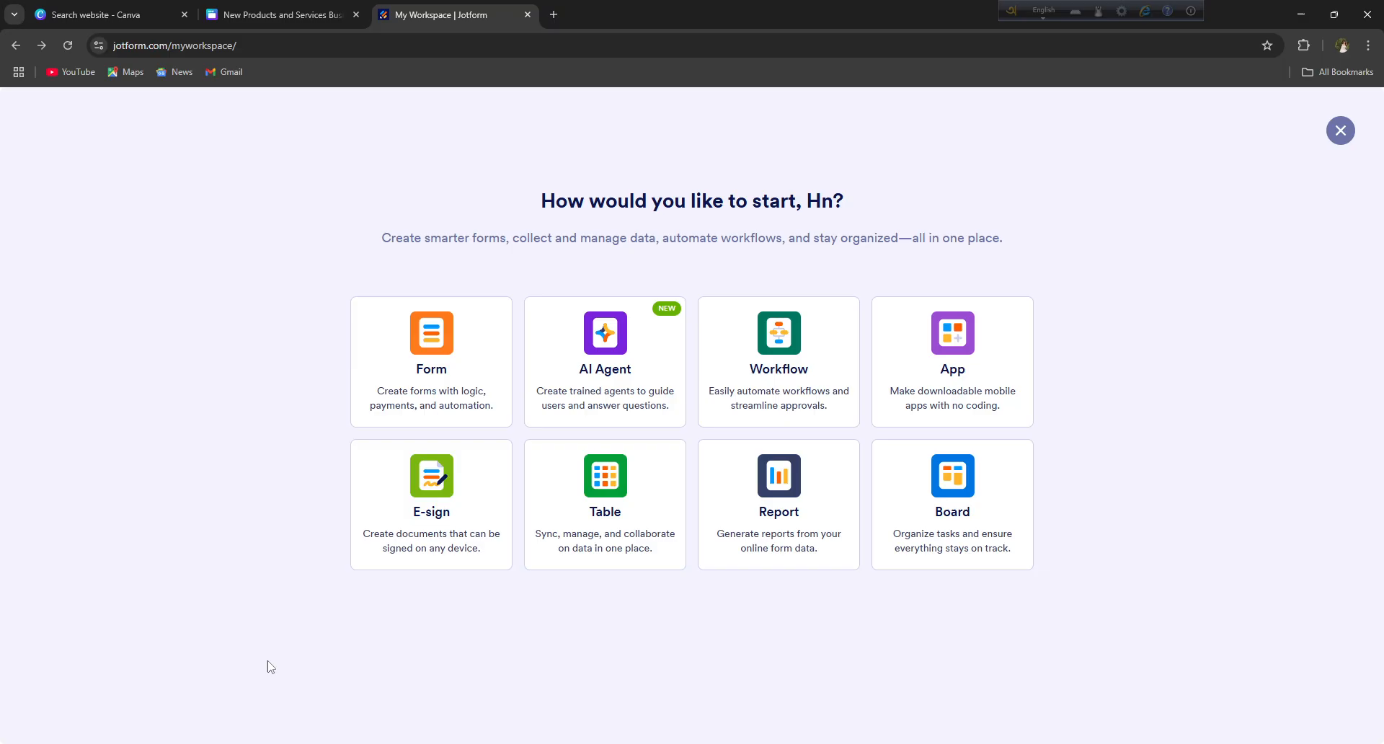
{"action": "left_click", "coordinate": [409, 402]}
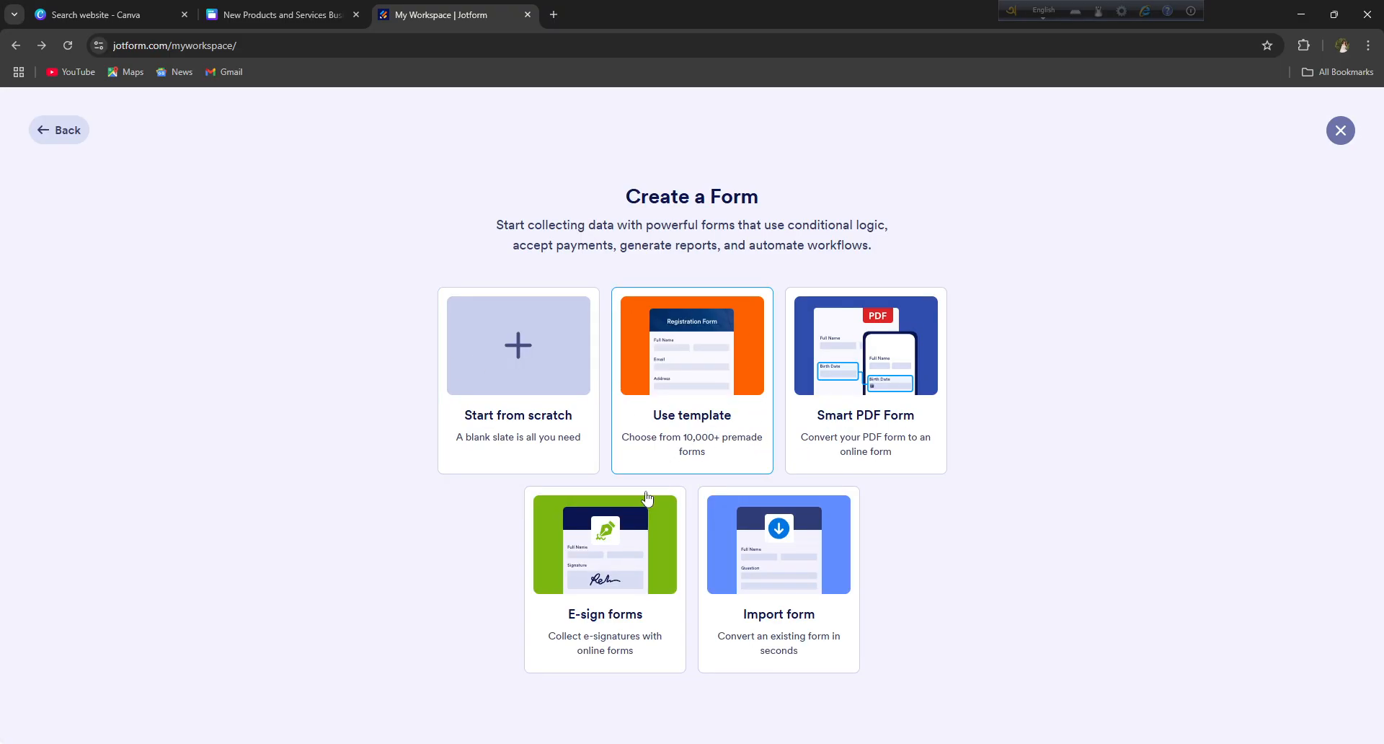
{"action": "left_click", "coordinate": [718, 393]}
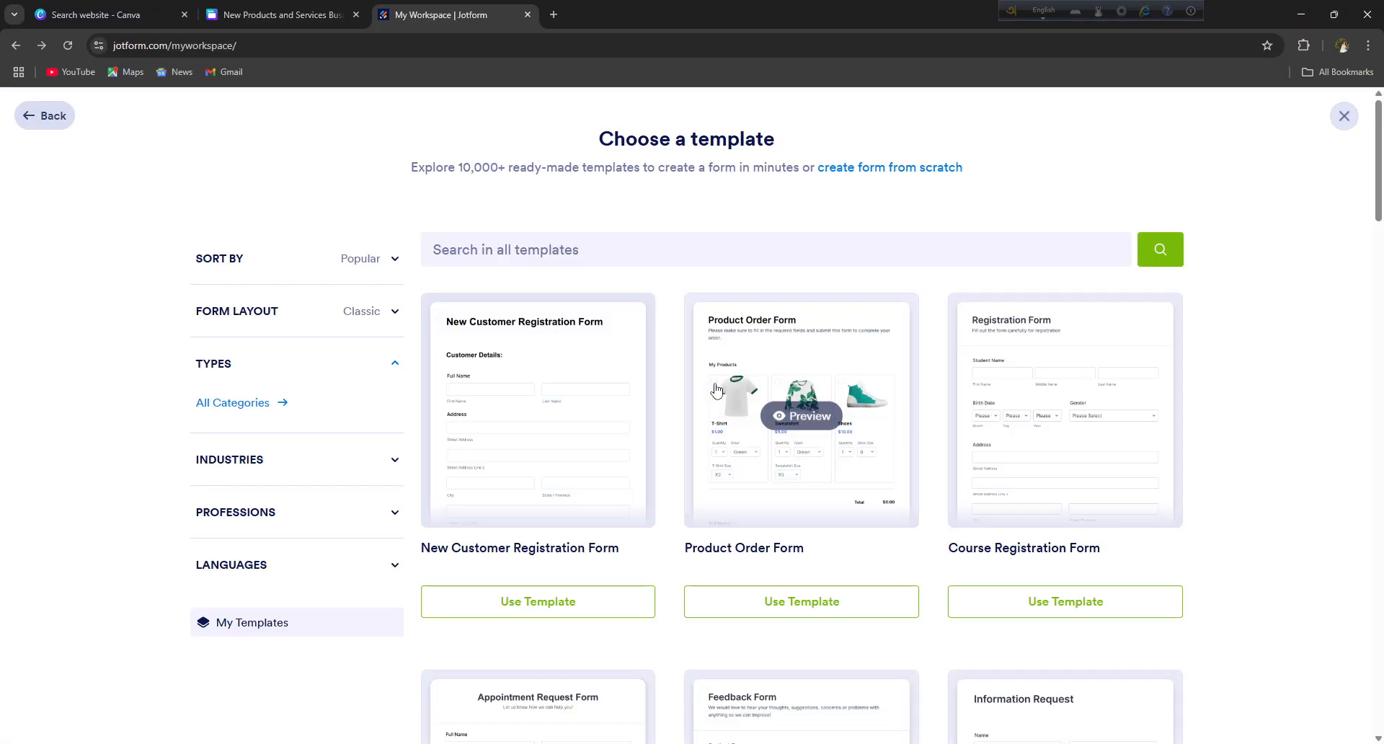
{"action": "scroll", "coordinate": [627, 543], "scroll_direction": "down", "scroll_amount": 7}
{"action": "left_click", "coordinate": [858, 479]}
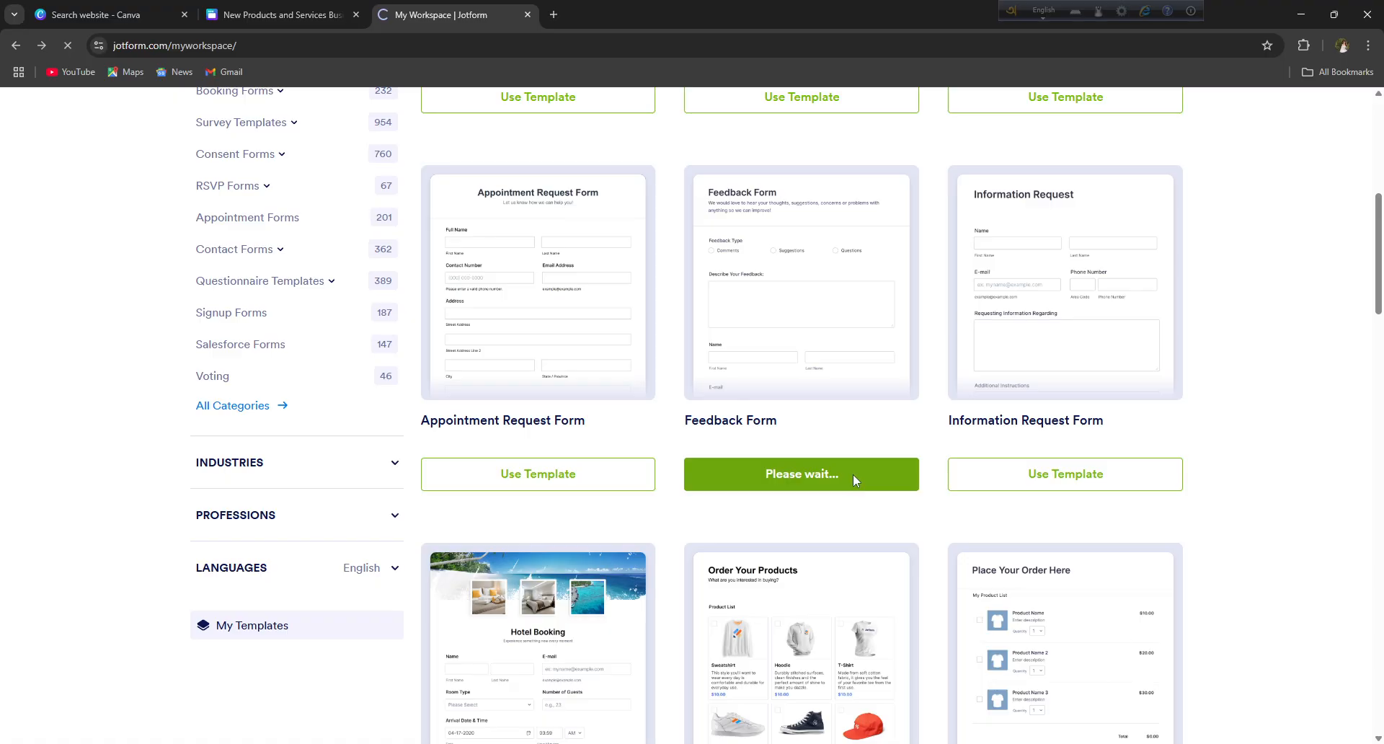
{"action": "scroll", "coordinate": [827, 499], "scroll_direction": "down", "scroll_amount": 5}
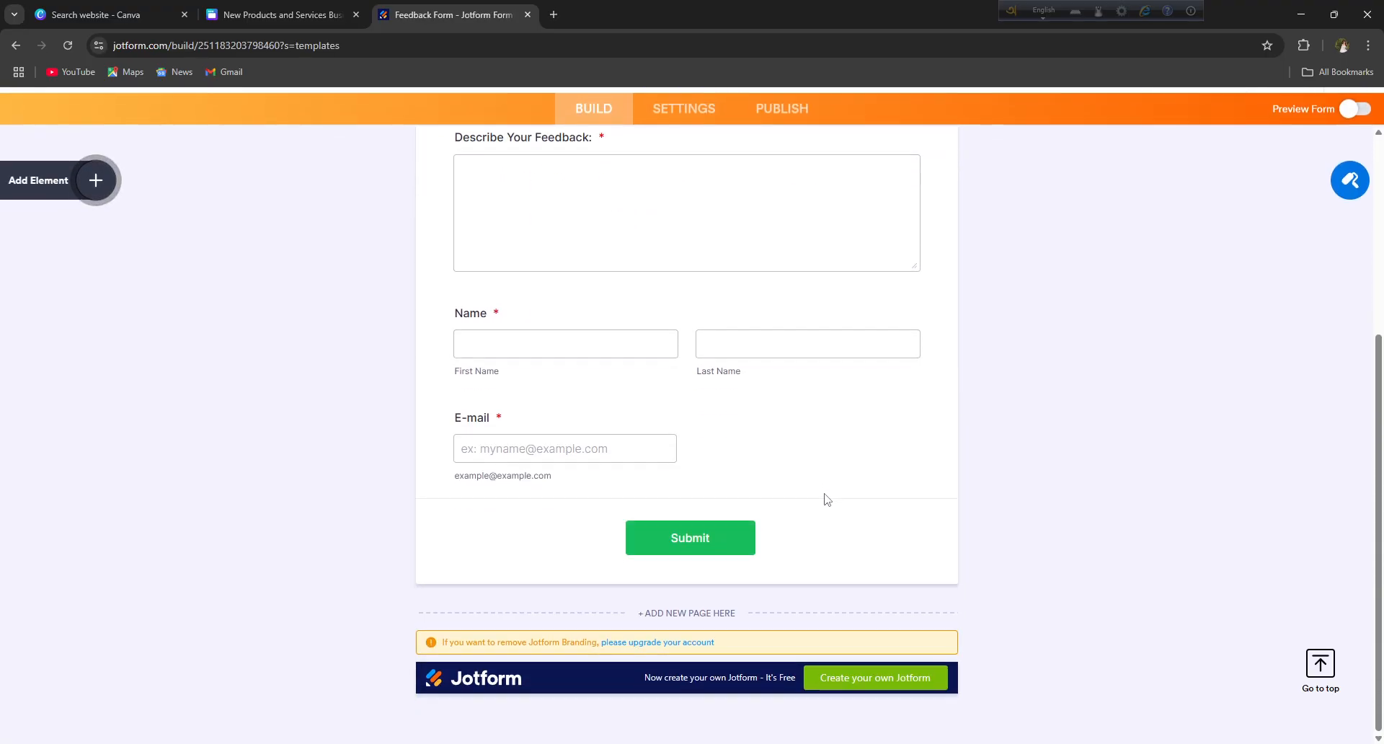
{"action": "scroll", "coordinate": [827, 499], "scroll_direction": "up", "scroll_amount": 5}
{"action": "left_click", "coordinate": [15, 44]}
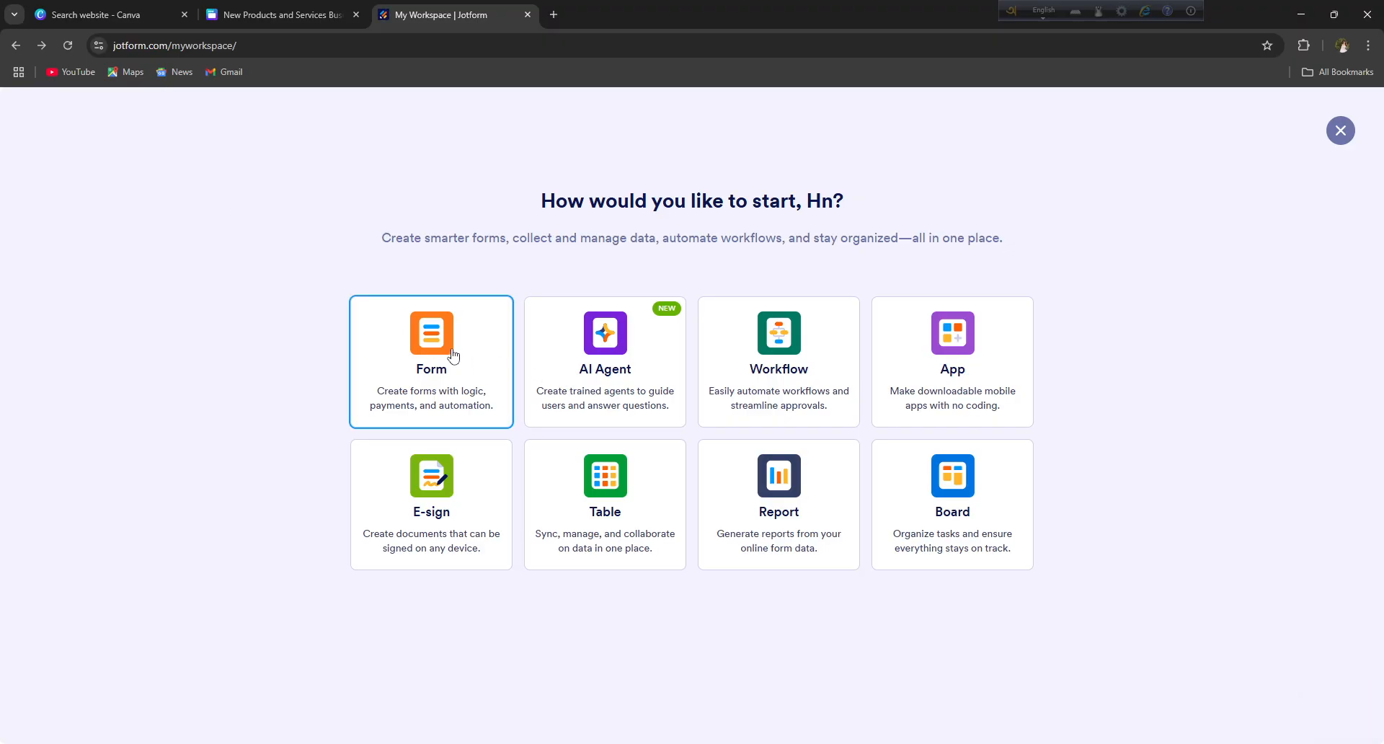
- Create a form from the New Customer Registration Form template
{"action": "left_click", "coordinate": [472, 364]}
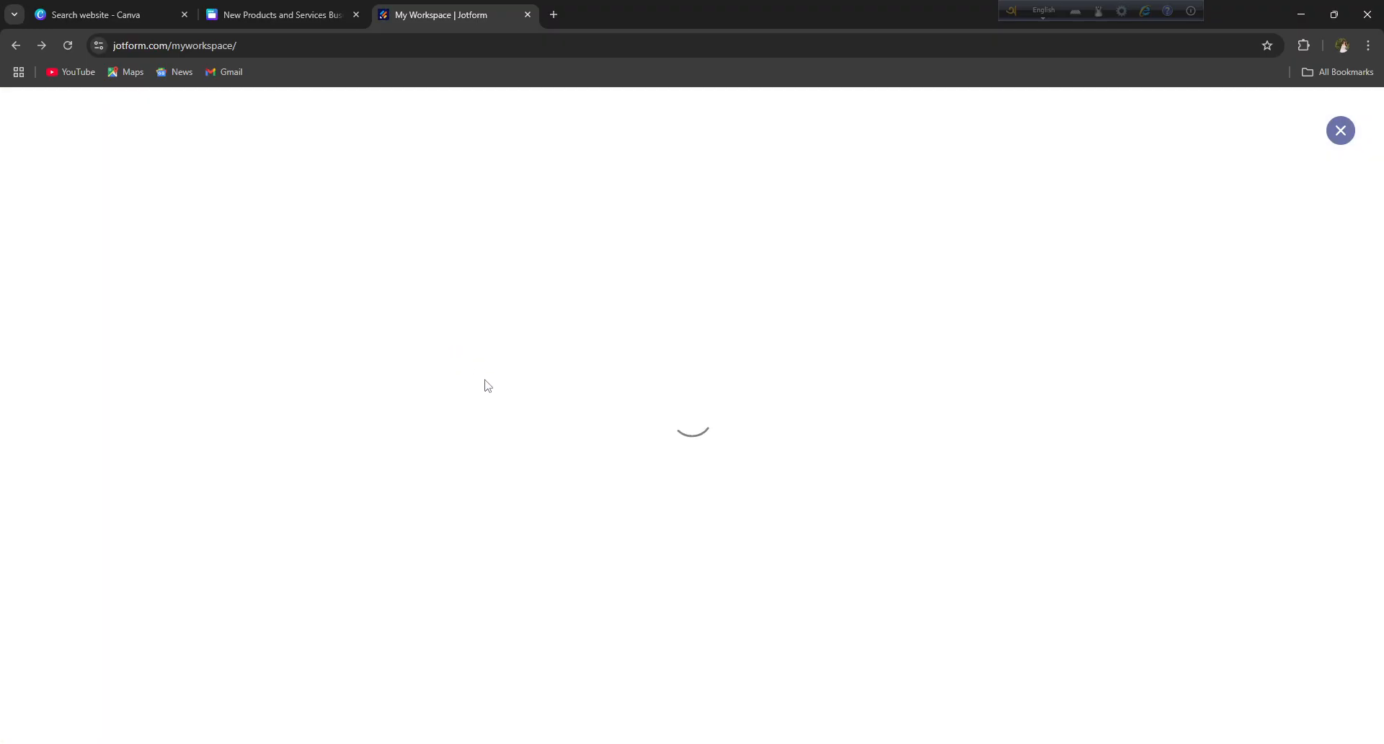
{"action": "left_click", "coordinate": [688, 441]}
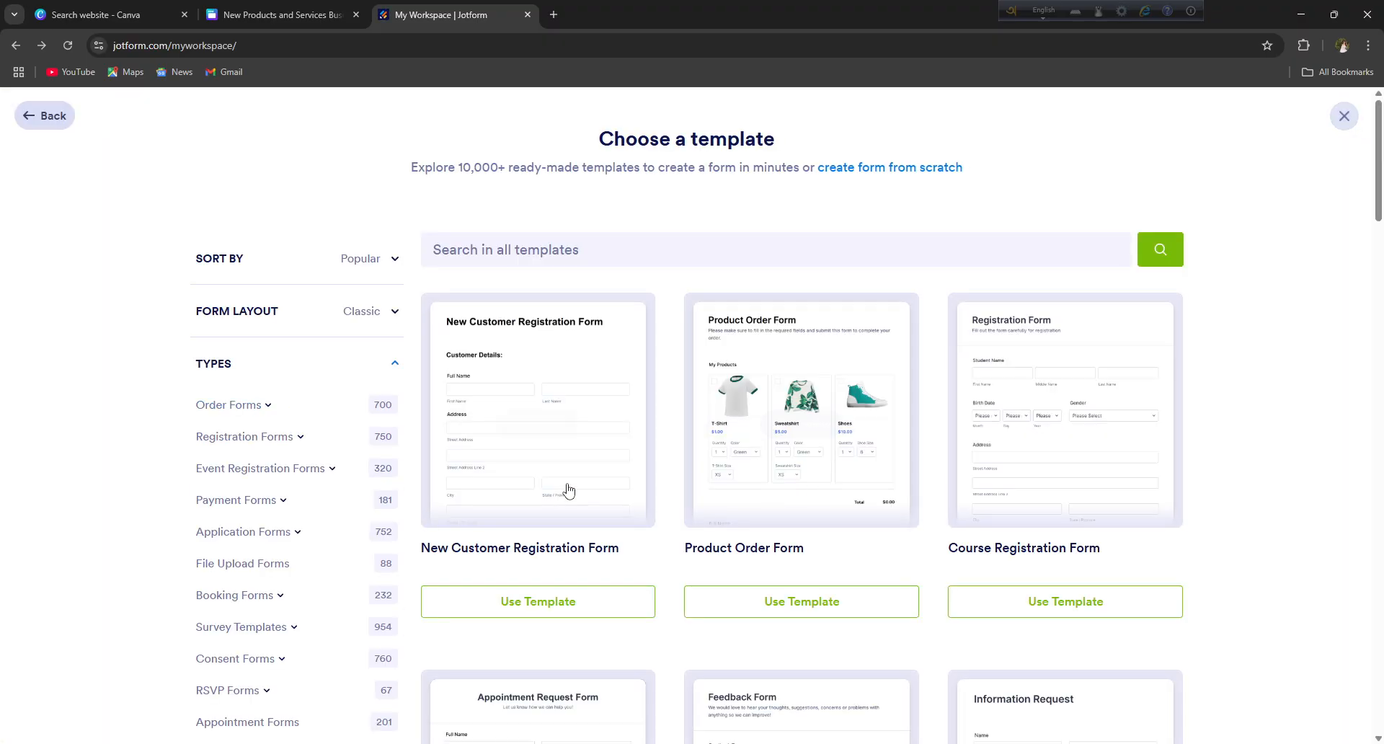
{"action": "left_click", "coordinate": [548, 497]}
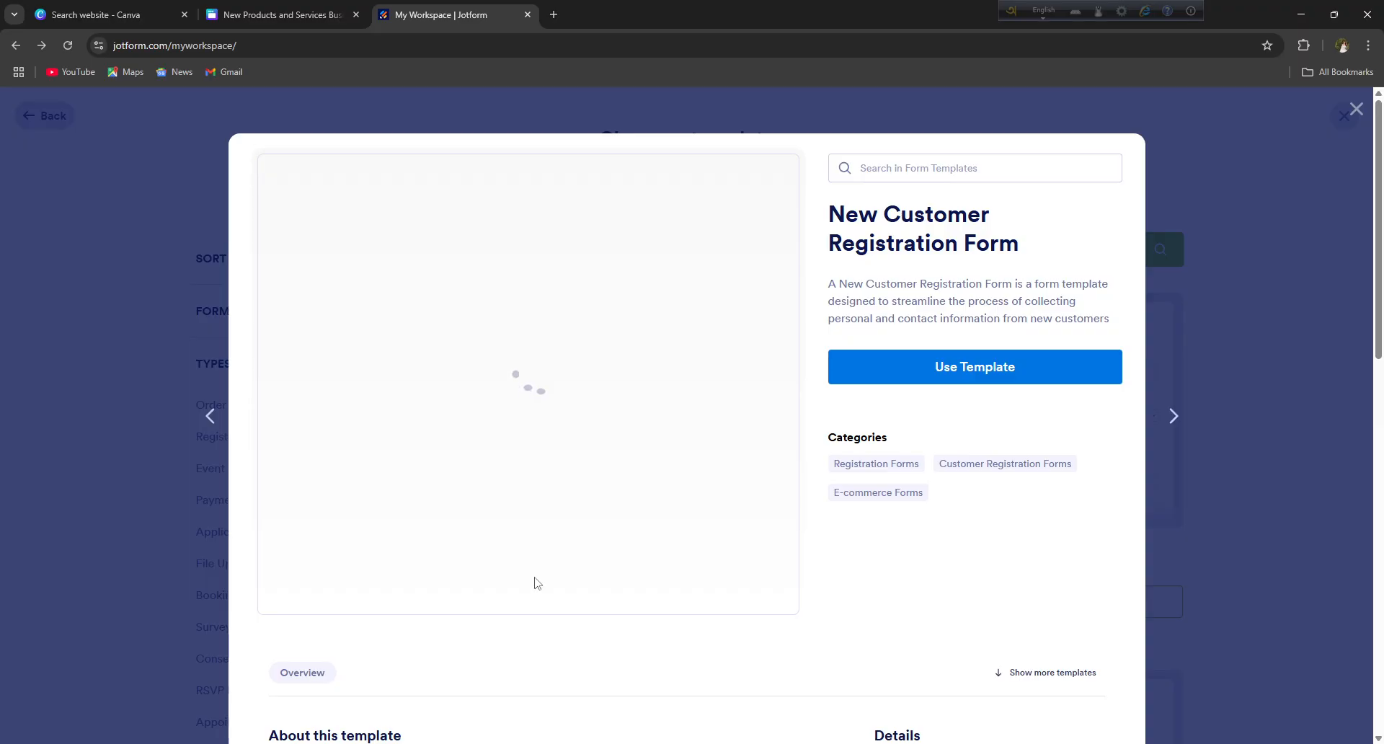
{"action": "left_click", "coordinate": [929, 369]}
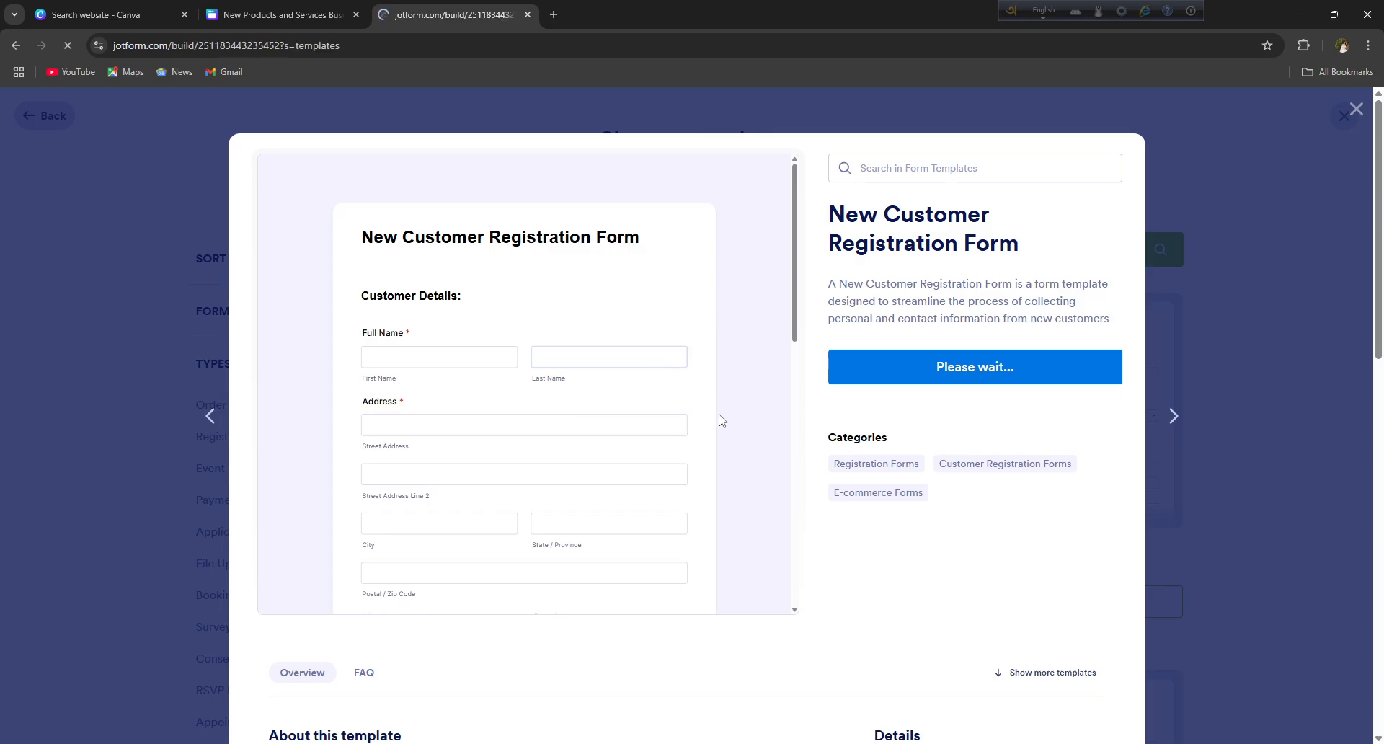
- Review the registration form's fields and preview the form in its desktop, phone and tablet layouts
{"action": "scroll", "coordinate": [670, 422], "scroll_direction": "down", "scroll_amount": 12}
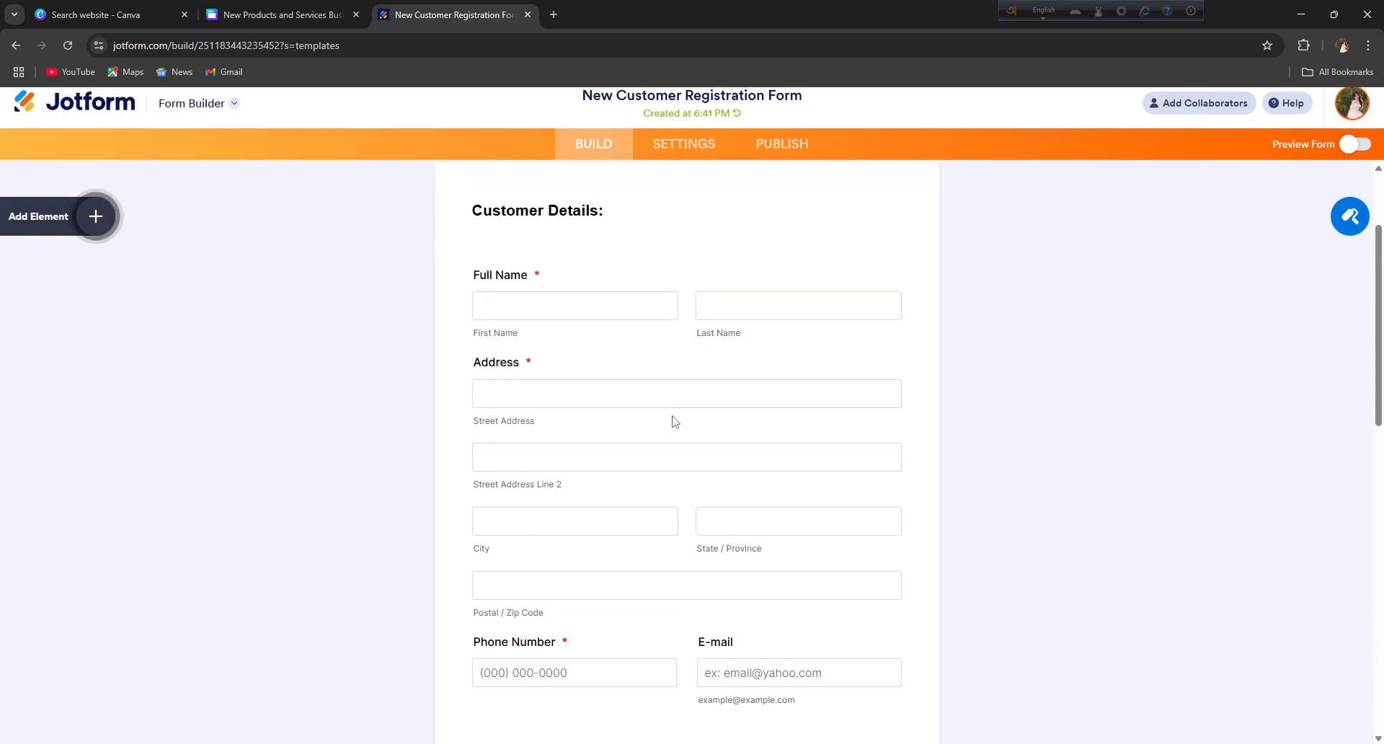
{"action": "scroll", "coordinate": [697, 499], "scroll_direction": "down", "scroll_amount": 3}
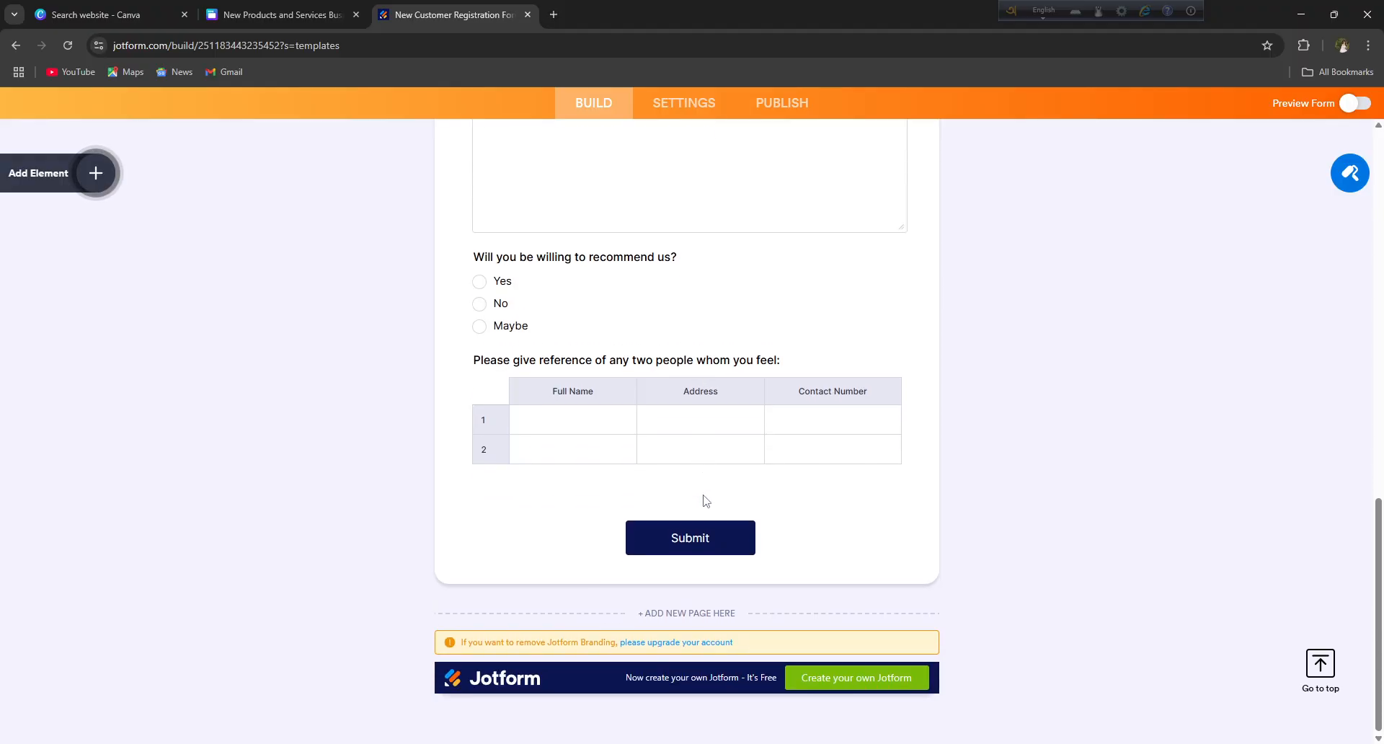
{"action": "scroll", "coordinate": [705, 515], "scroll_direction": "up", "scroll_amount": 9}
{"action": "scroll", "coordinate": [705, 505], "scroll_direction": "up", "scroll_amount": 5}
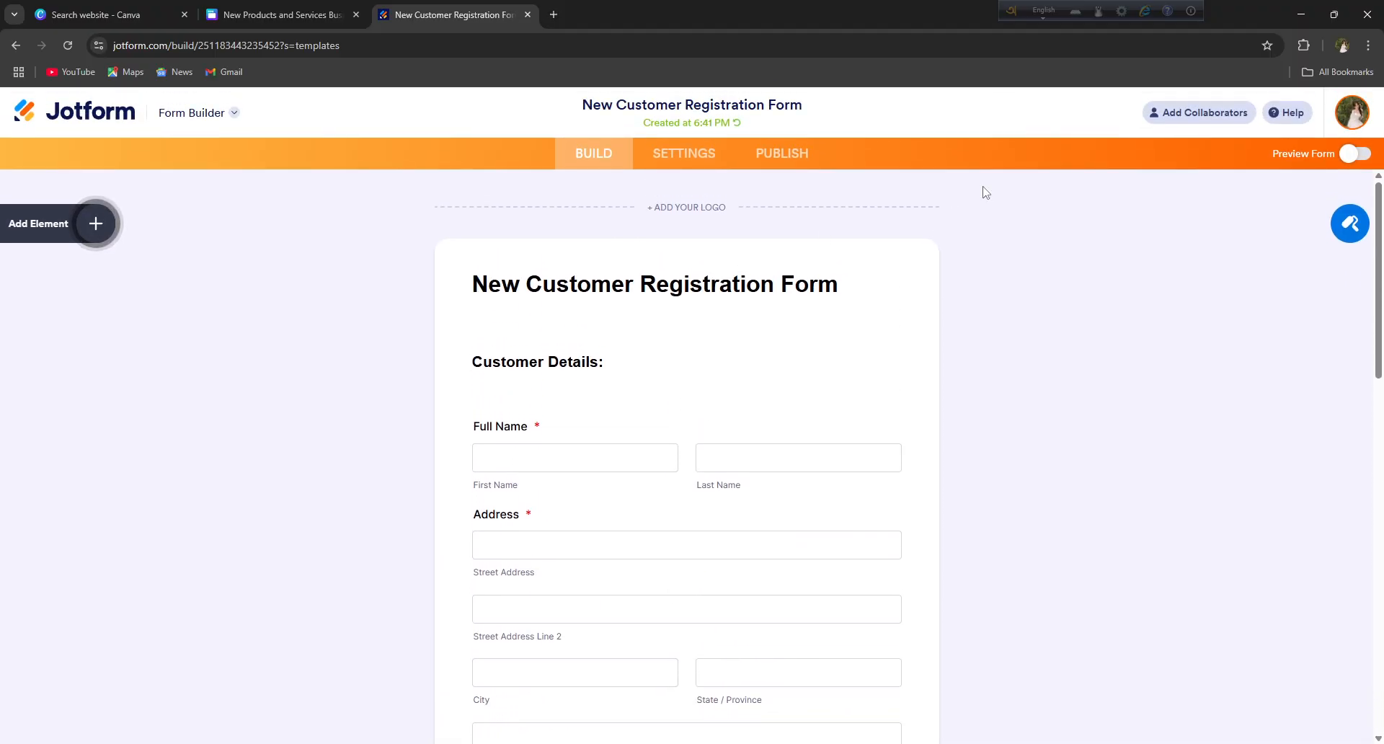
{"action": "left_click", "coordinate": [1357, 155]}
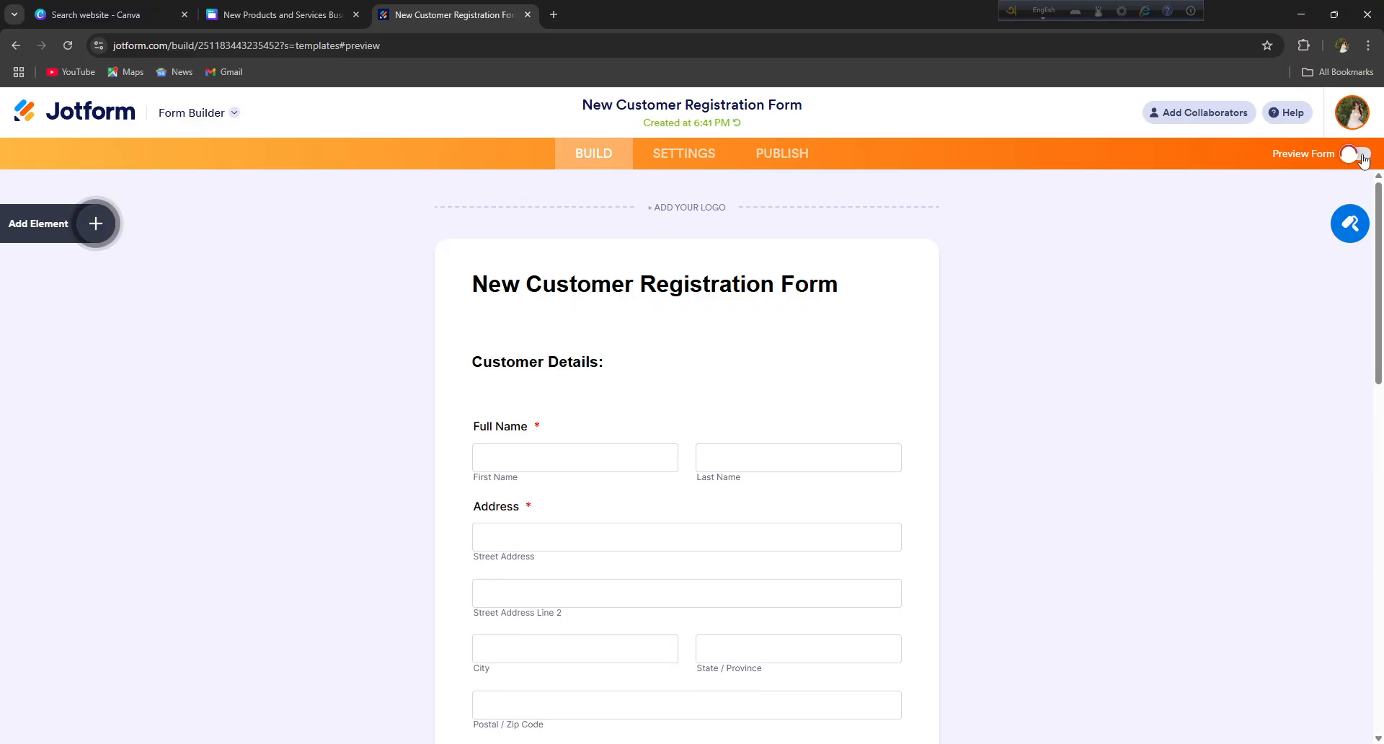
{"action": "scroll", "coordinate": [645, 435], "scroll_direction": "down", "scroll_amount": 15}
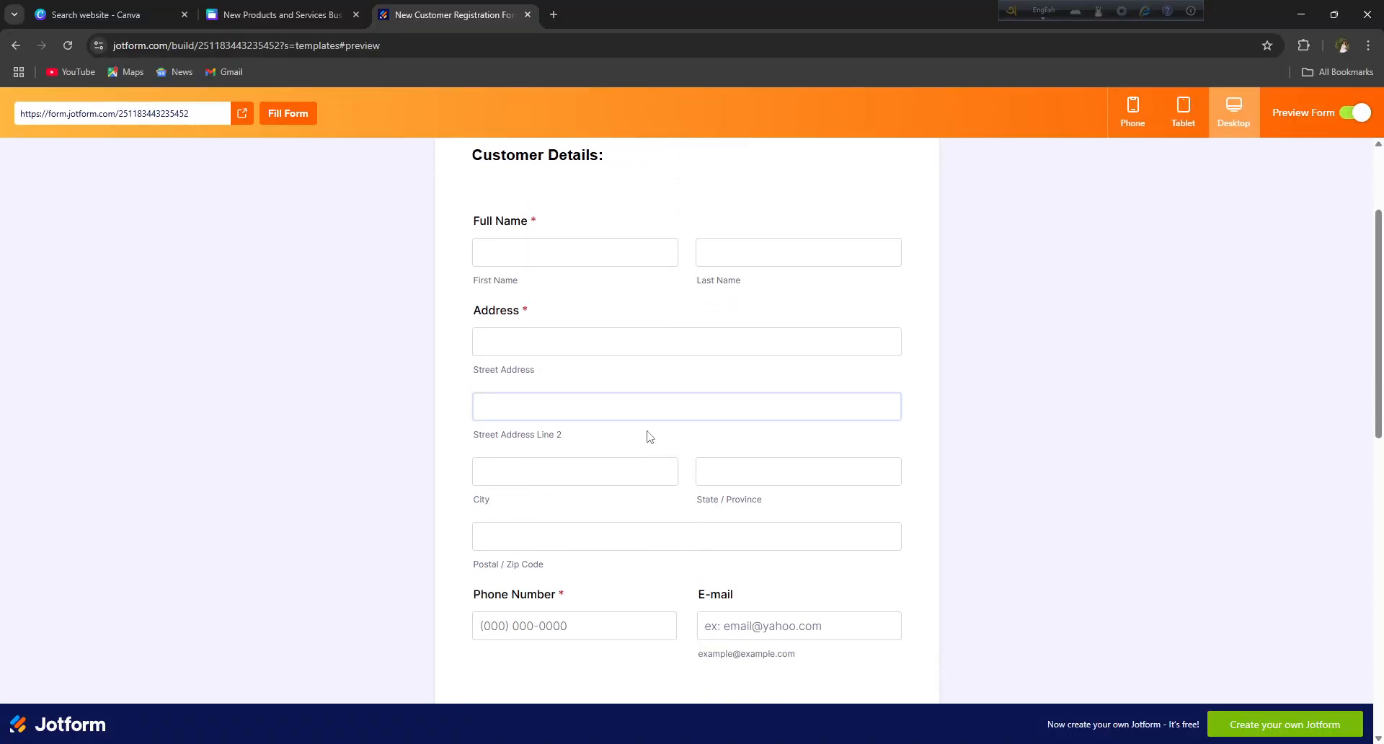
{"action": "scroll", "coordinate": [603, 448], "scroll_direction": "up", "scroll_amount": 2}
{"action": "scroll", "coordinate": [602, 449], "scroll_direction": "up", "scroll_amount": 5}
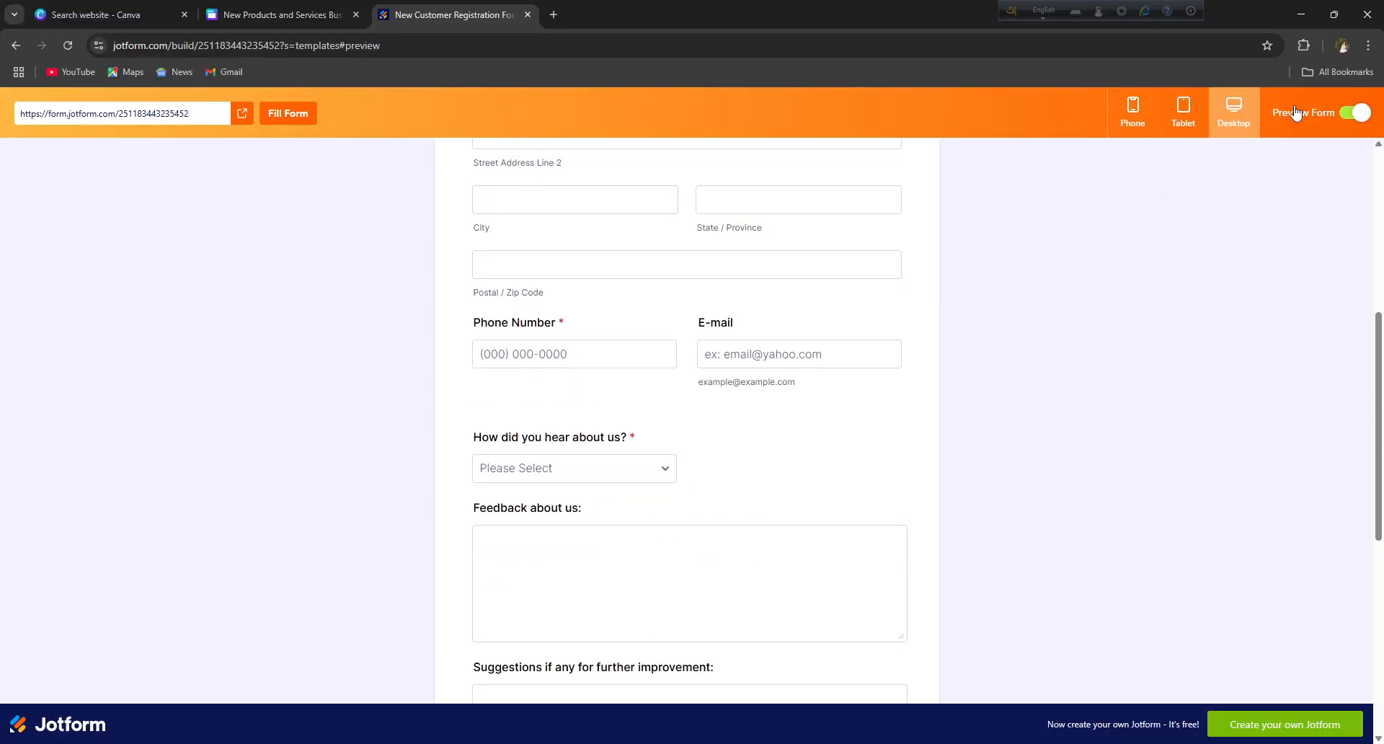
{"action": "left_click", "coordinate": [1143, 122]}
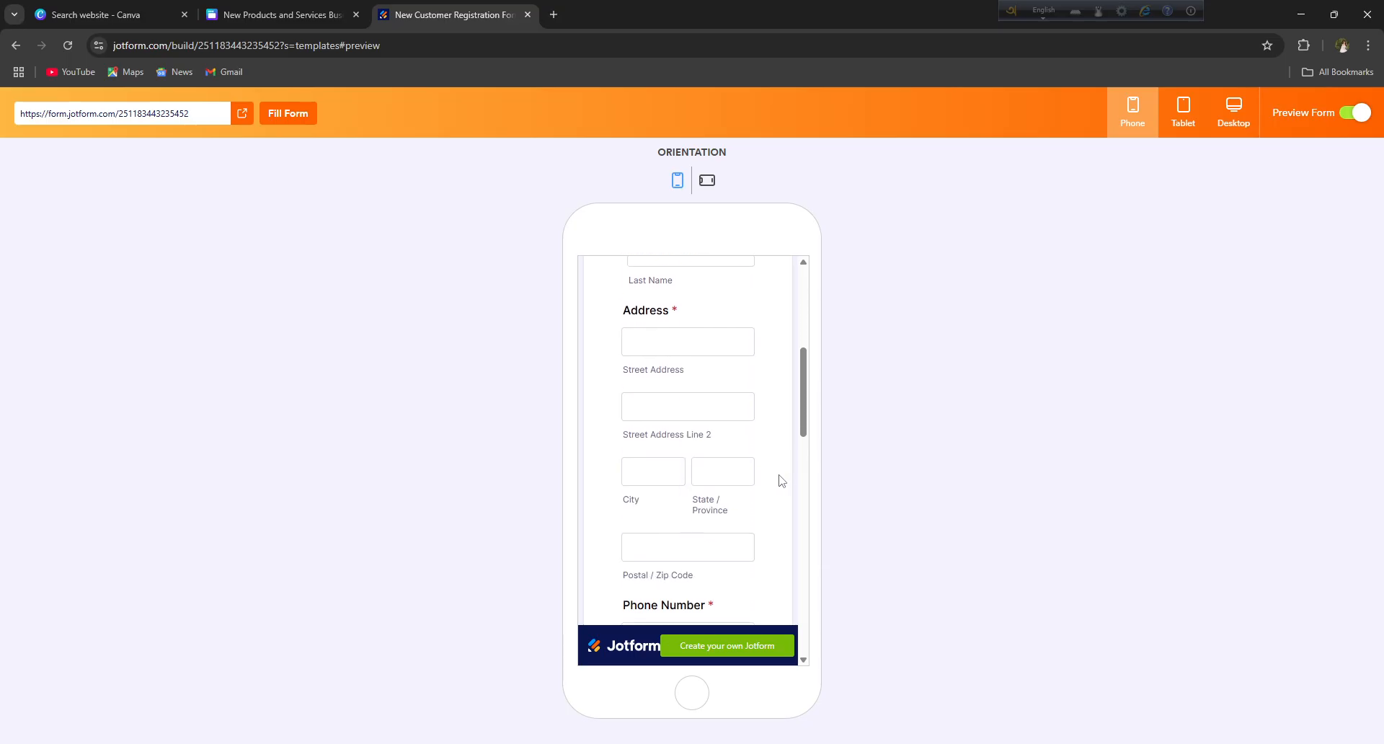
{"action": "left_click", "coordinate": [1176, 121]}
{"action": "scroll", "coordinate": [706, 429], "scroll_direction": "down", "scroll_amount": 5}
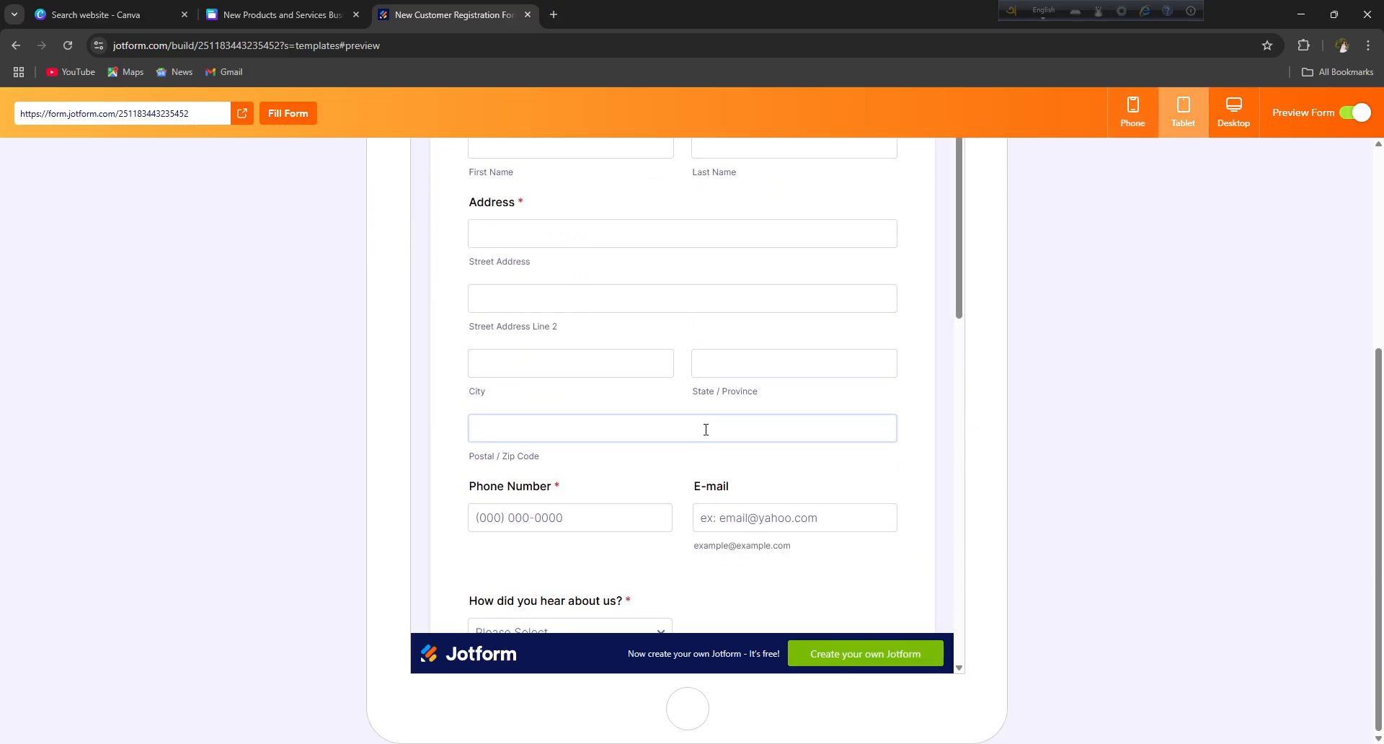
{"action": "left_click", "coordinate": [1353, 106]}
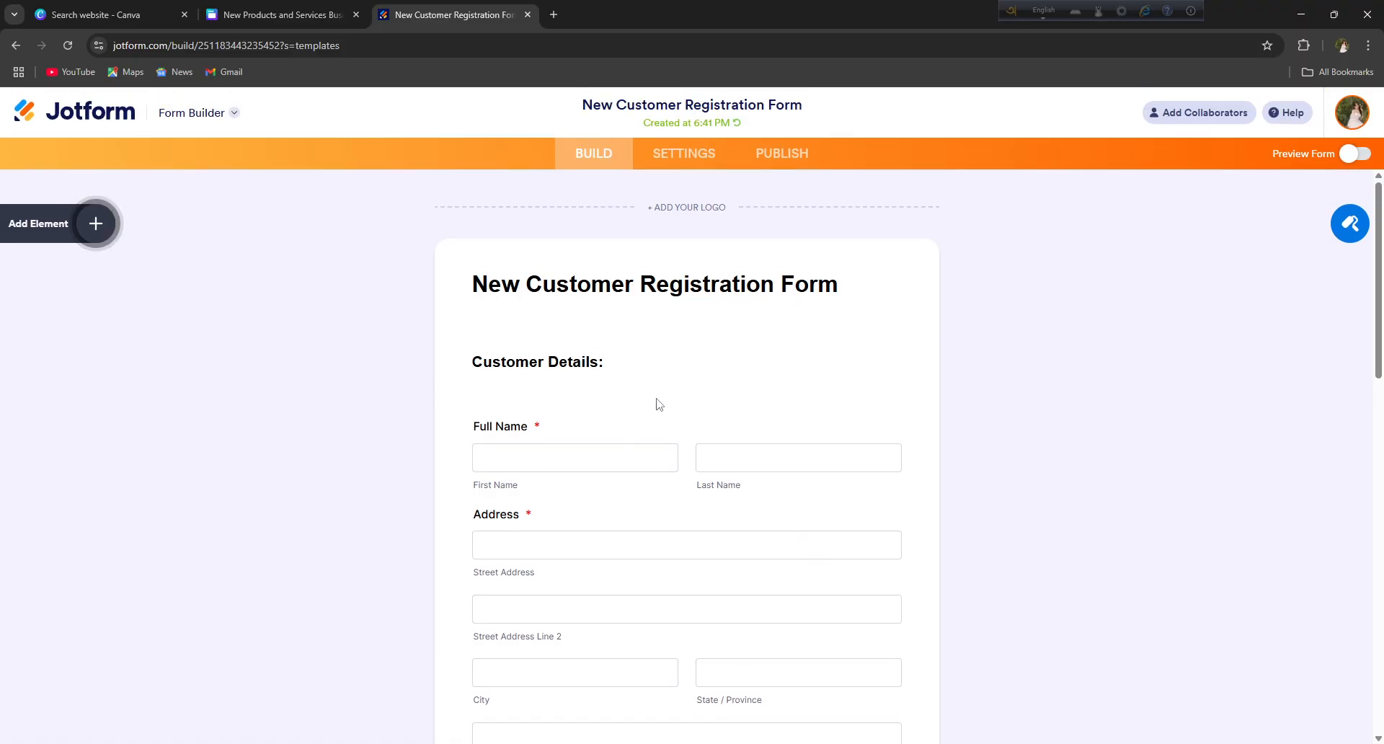
- Replace the form's main header with "text", leaving the Customer Details heading unedited
{"action": "left_click", "coordinate": [618, 471]}
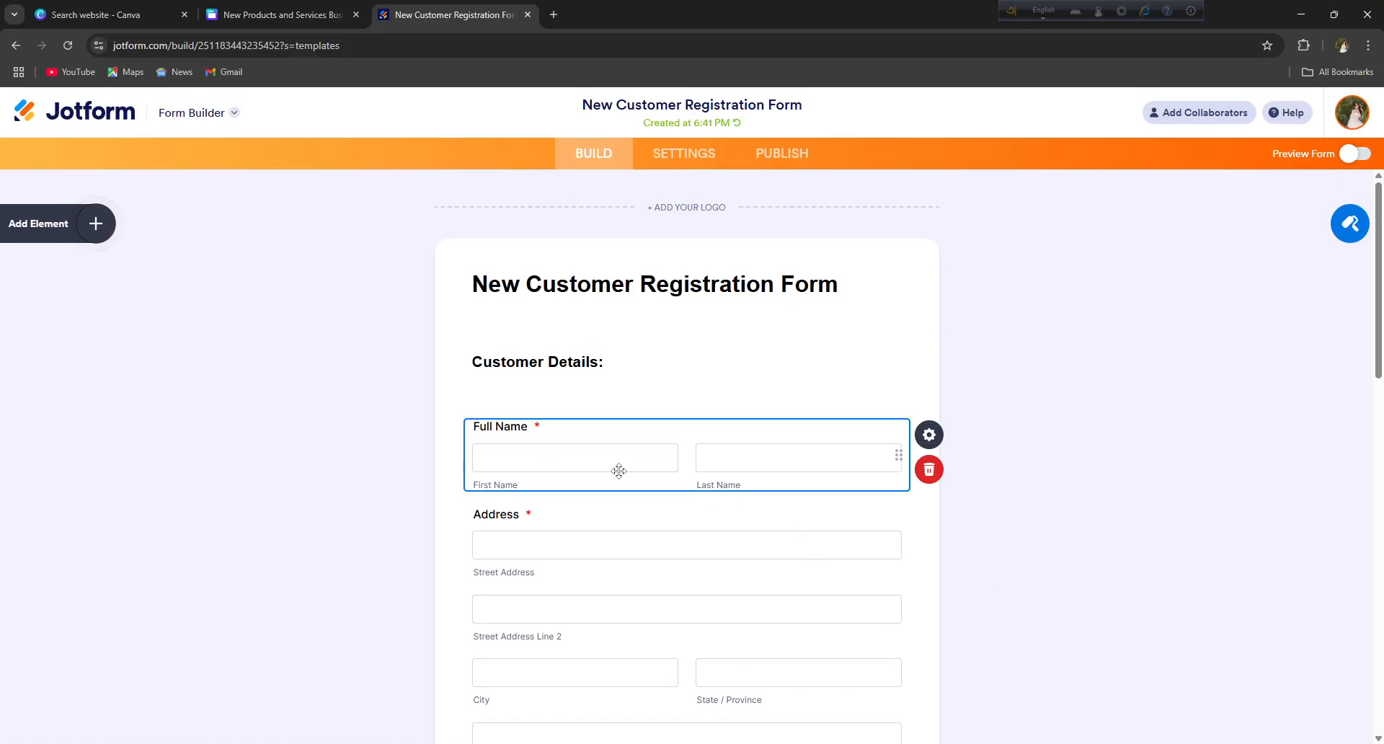
{"action": "left_click", "coordinate": [626, 283]}
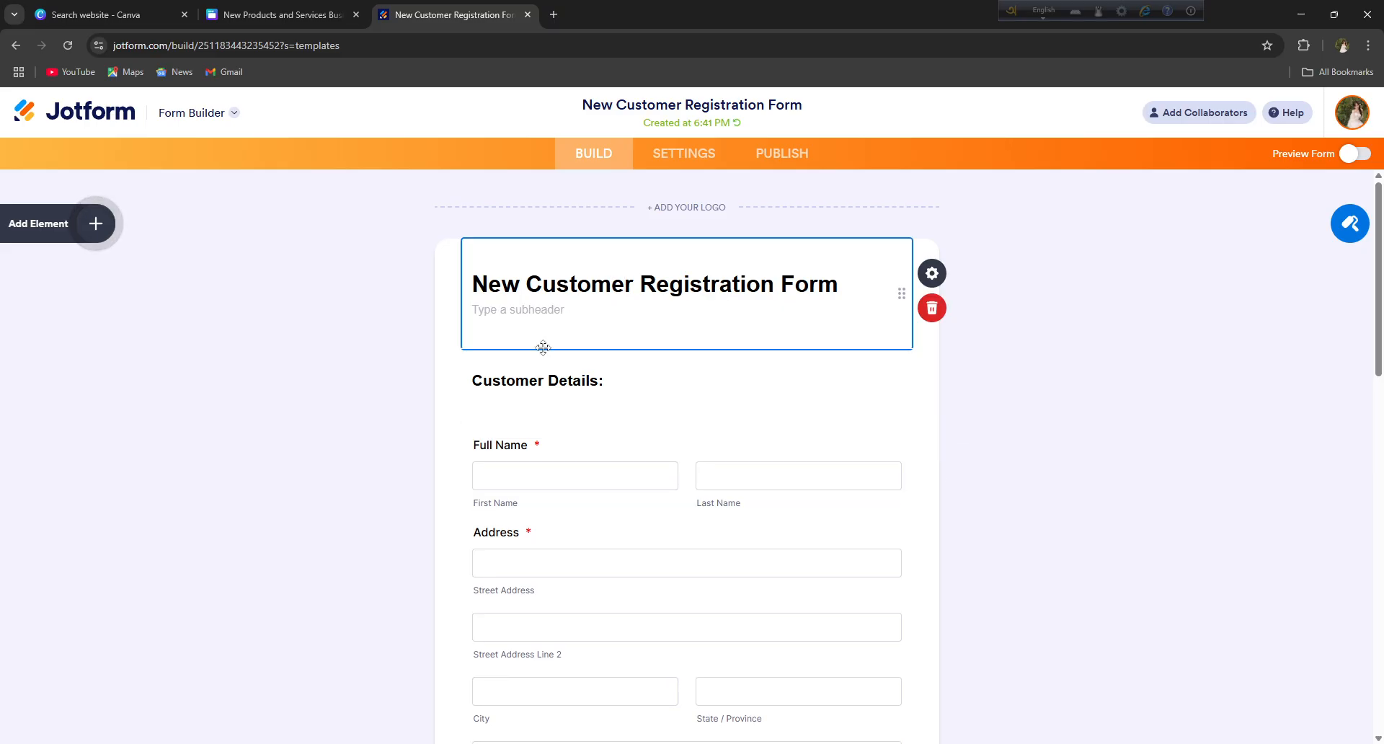
{"action": "left_click", "coordinate": [167, 411]}
{"action": "triple_click", "coordinate": [509, 295]}
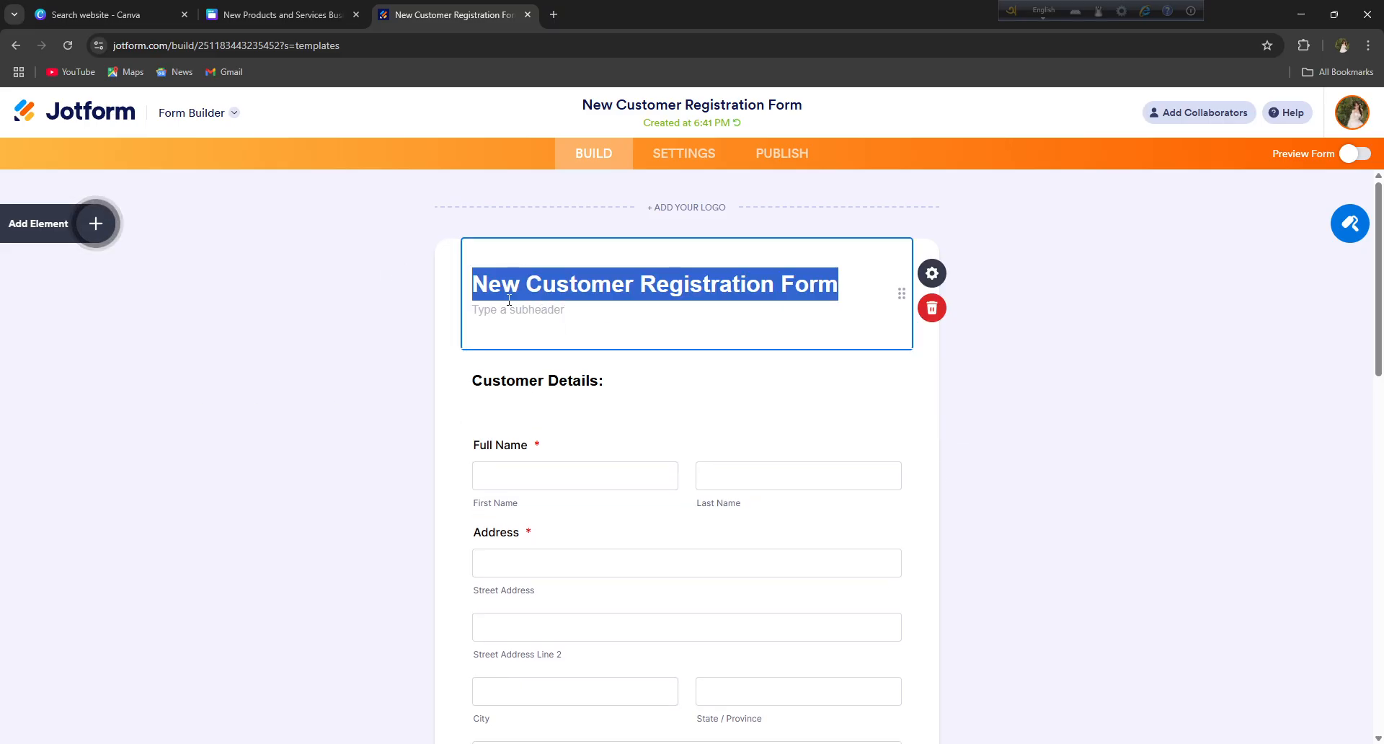
{"action": "key", "text": "BackSpace"}
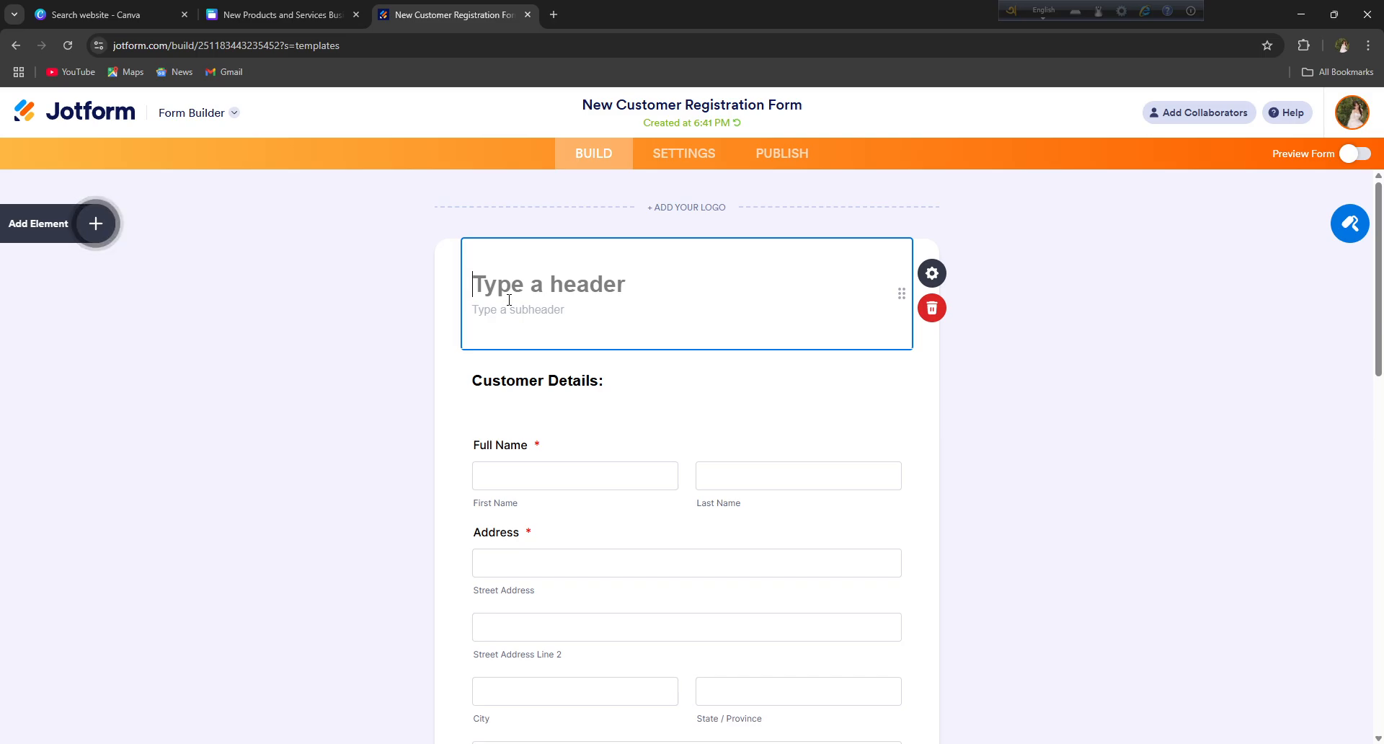
{"action": "type", "text": "text"}
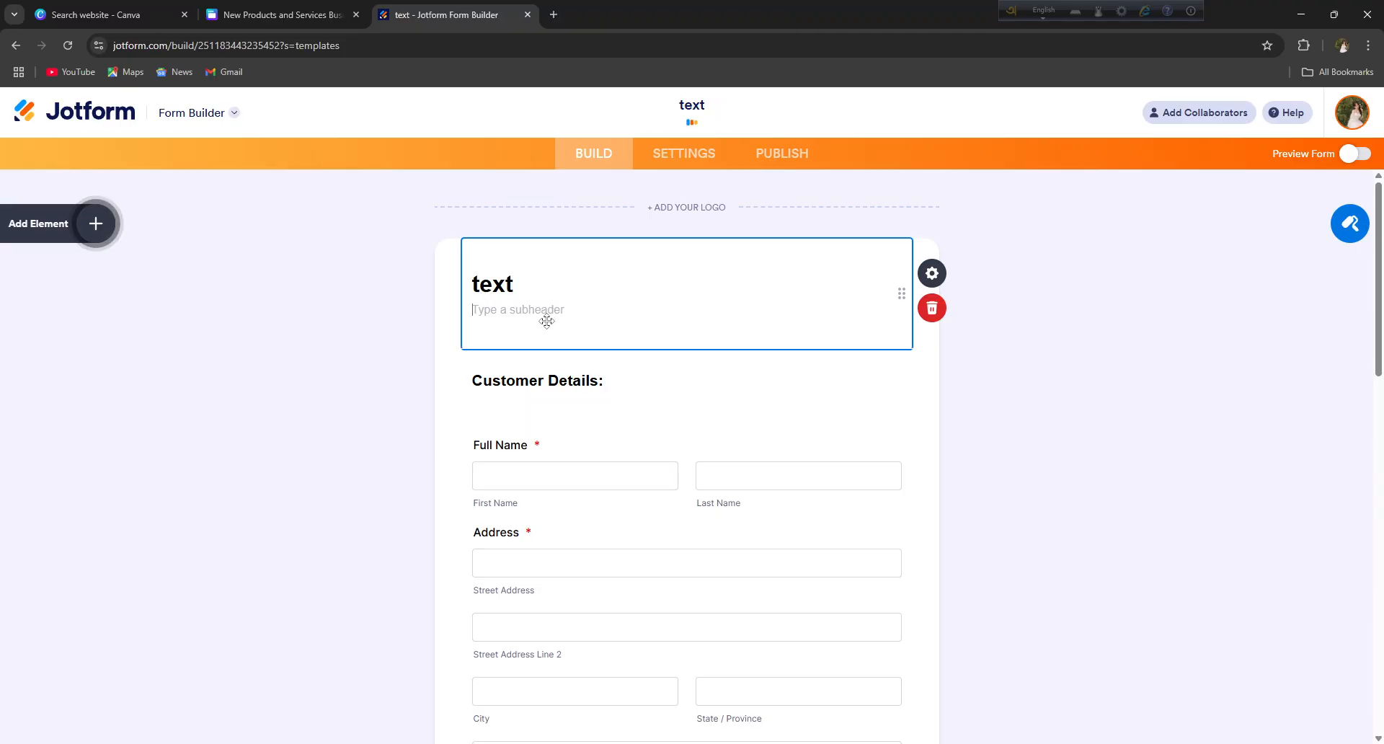
{"action": "left_click", "coordinate": [539, 374]}
{"action": "left_click", "coordinate": [533, 374]}
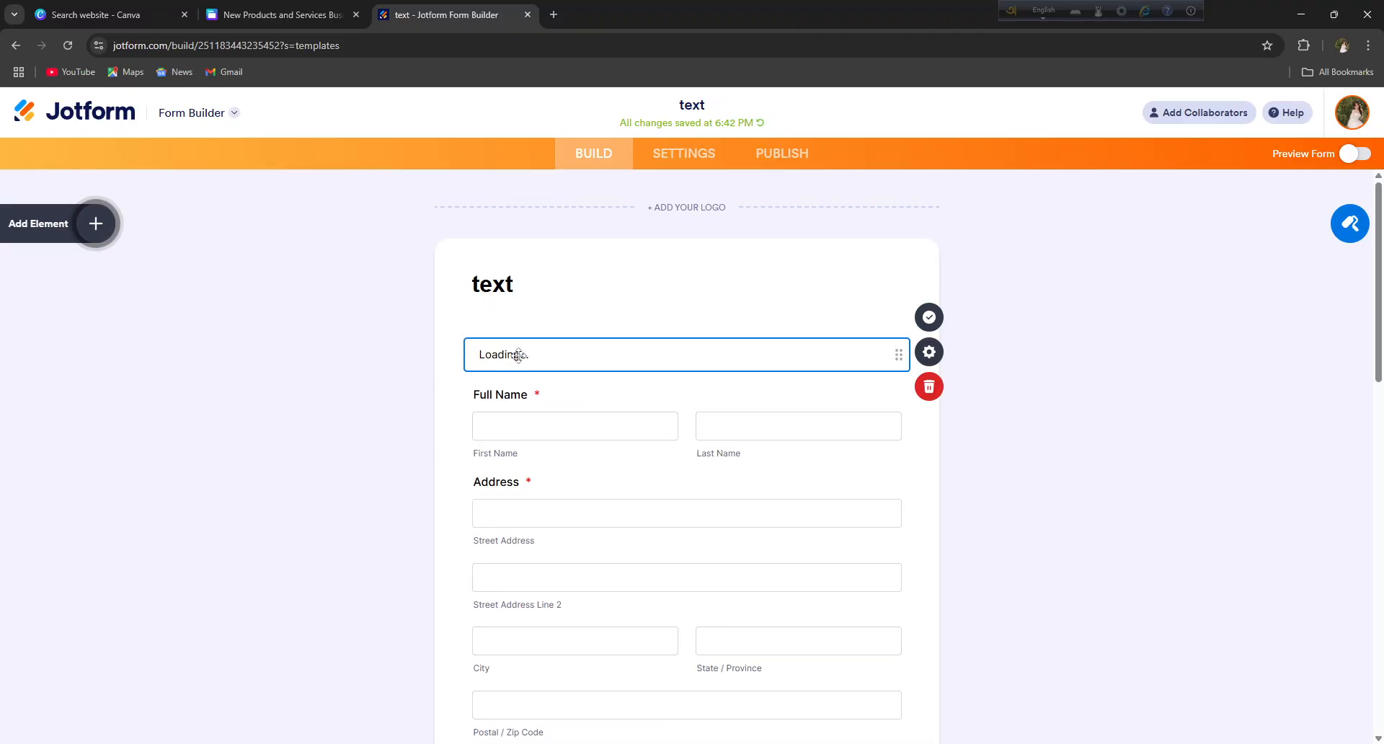
{"action": "left_click", "coordinate": [369, 385]}
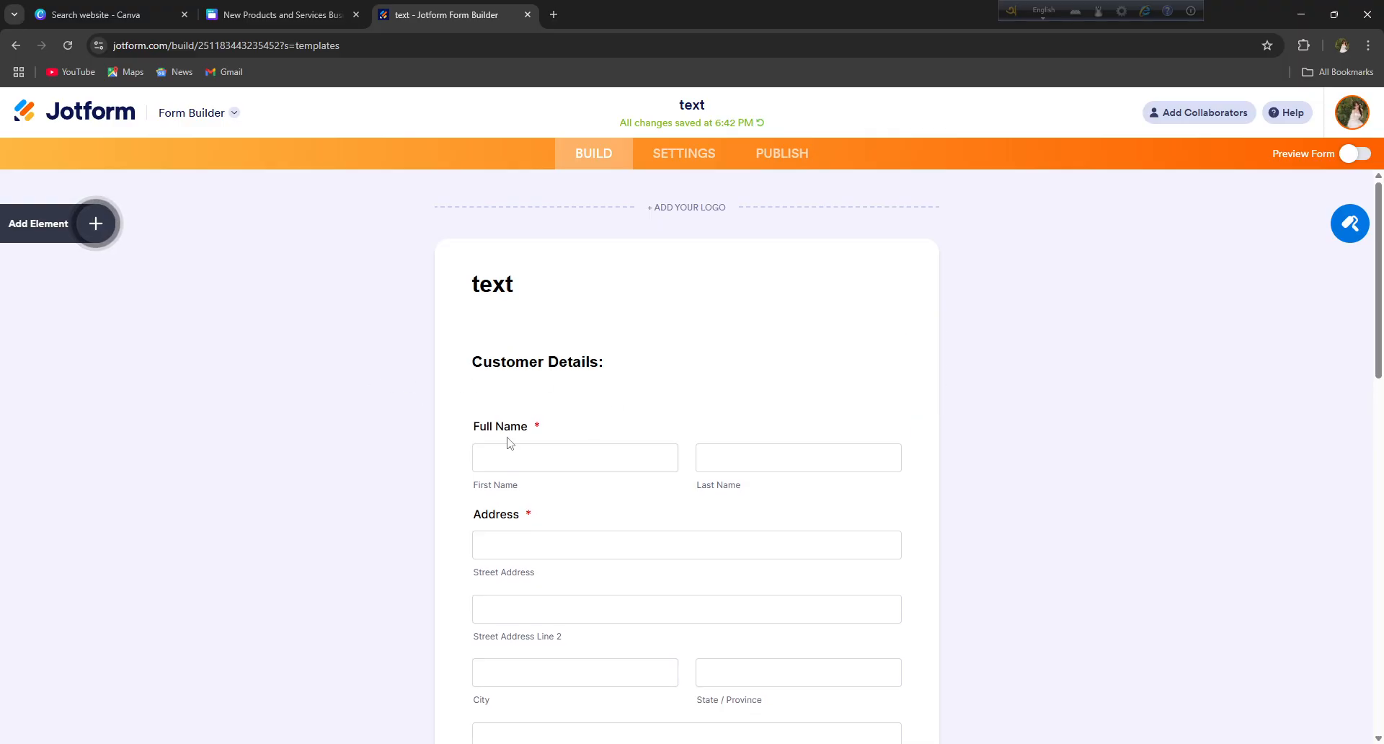
- Look over the registration form and open the properties of its Address field
{"action": "scroll", "coordinate": [582, 430], "scroll_direction": "down", "scroll_amount": 1}
{"action": "scroll", "coordinate": [582, 431], "scroll_direction": "down", "scroll_amount": 8}
{"action": "scroll", "coordinate": [617, 469], "scroll_direction": "up", "scroll_amount": 7}
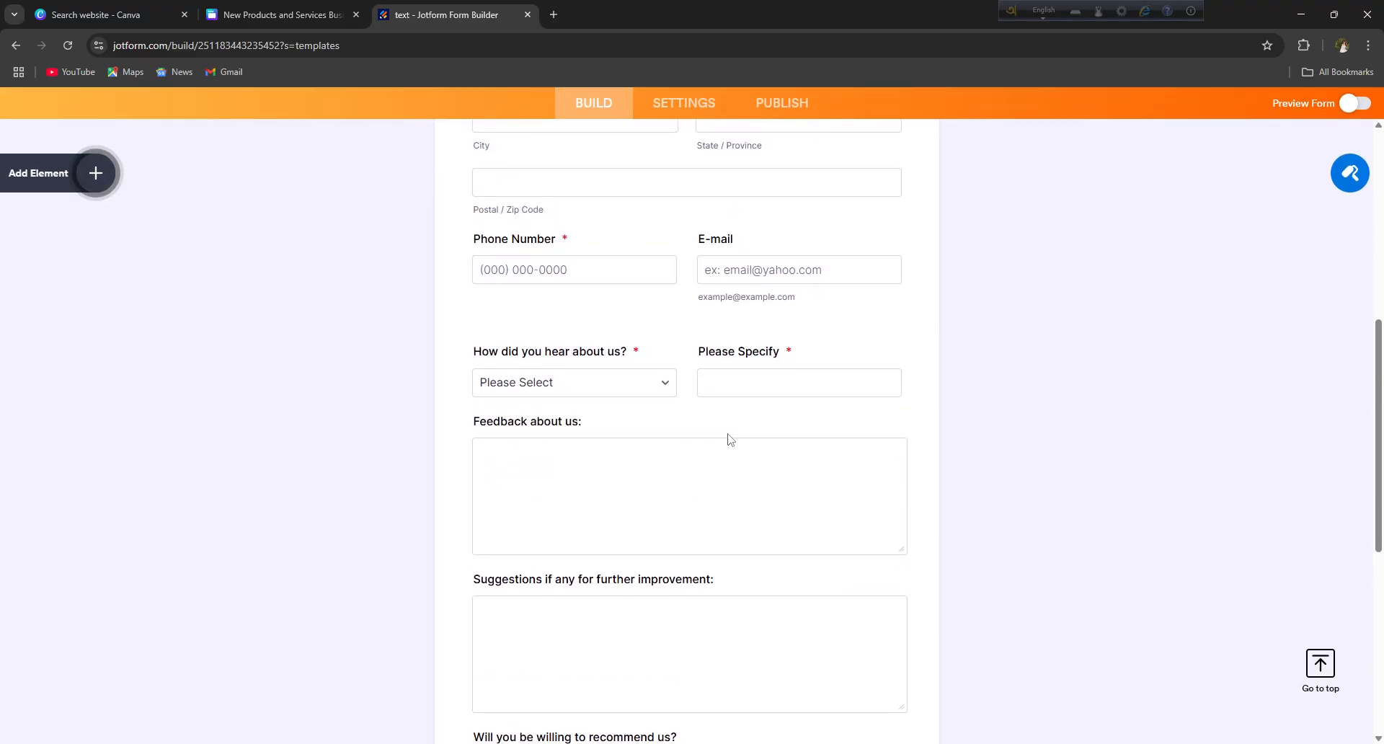
{"action": "left_click", "coordinate": [551, 423]}
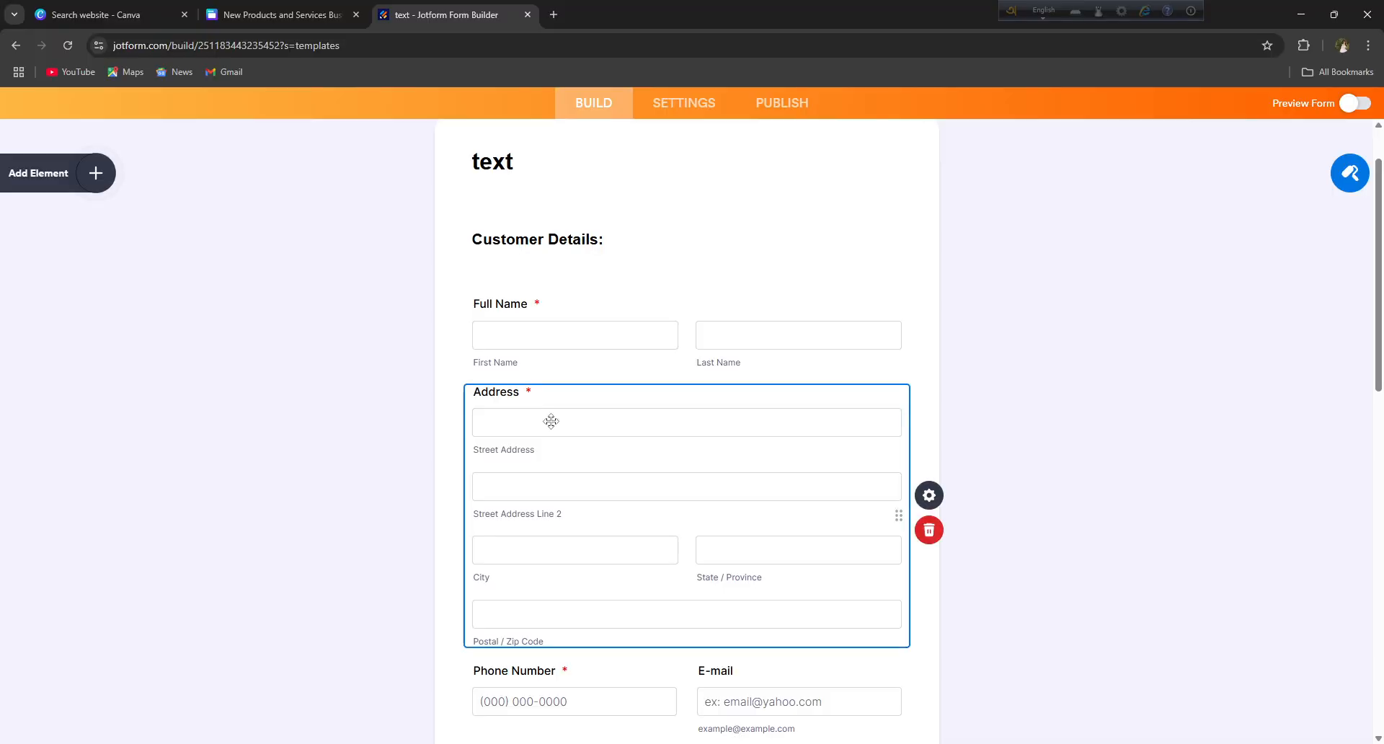
{"action": "left_click", "coordinate": [929, 498]}
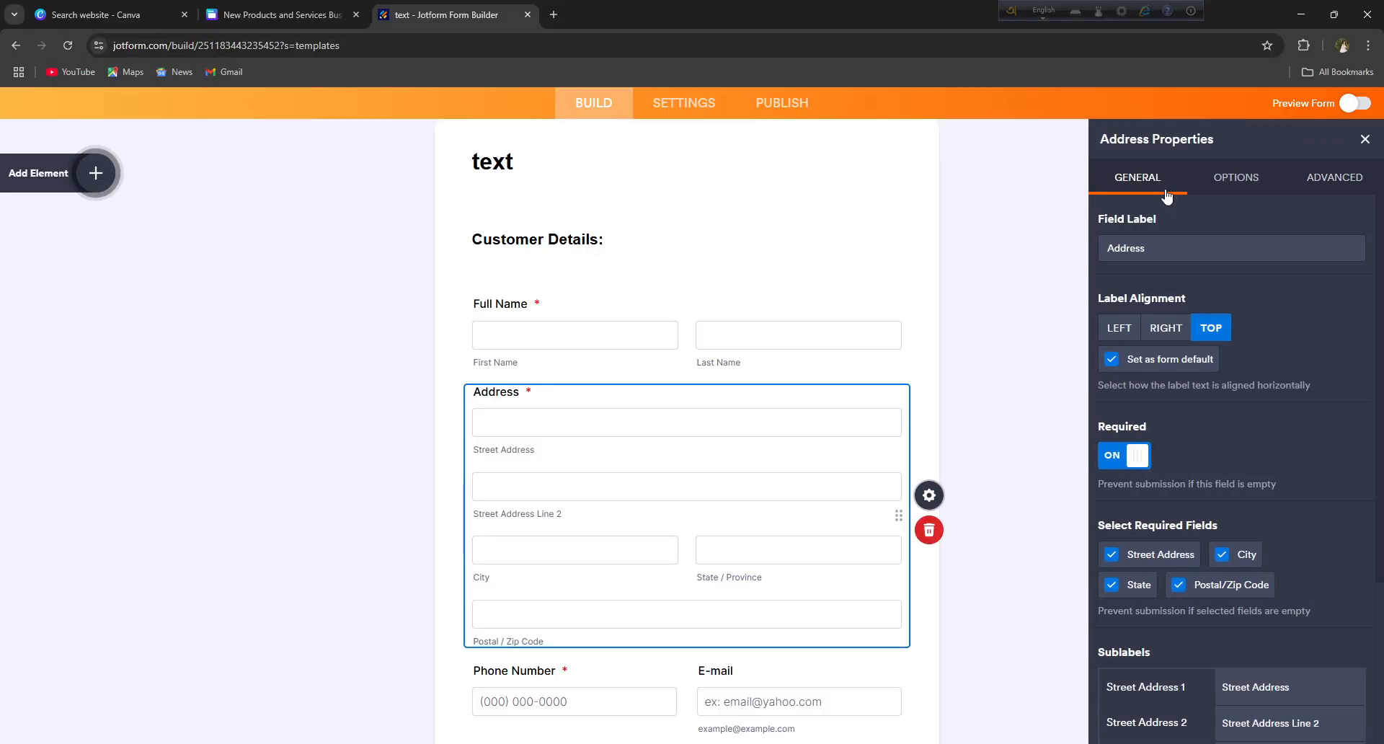
- Try right and left label alignment on the Address field, then return it to top alignment
{"action": "left_click", "coordinate": [1160, 329]}
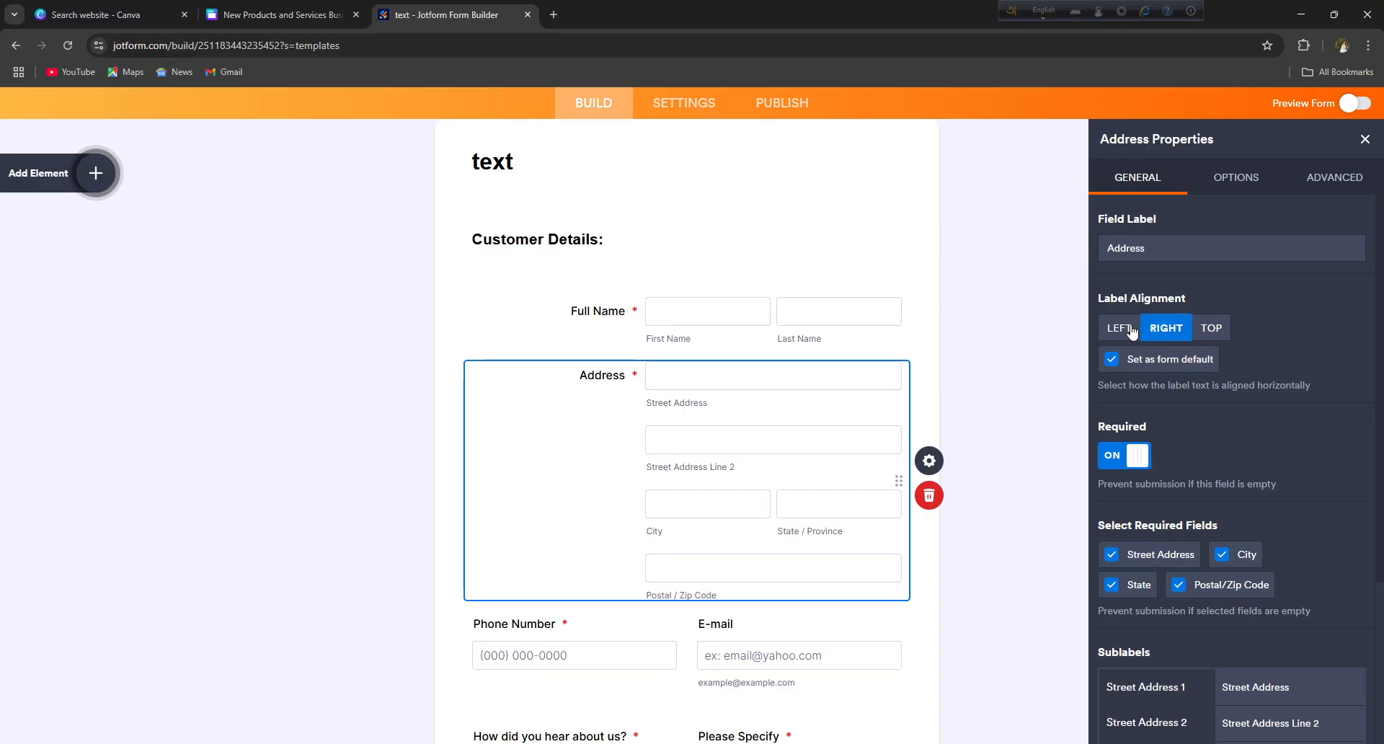
{"action": "left_click", "coordinate": [1130, 330]}
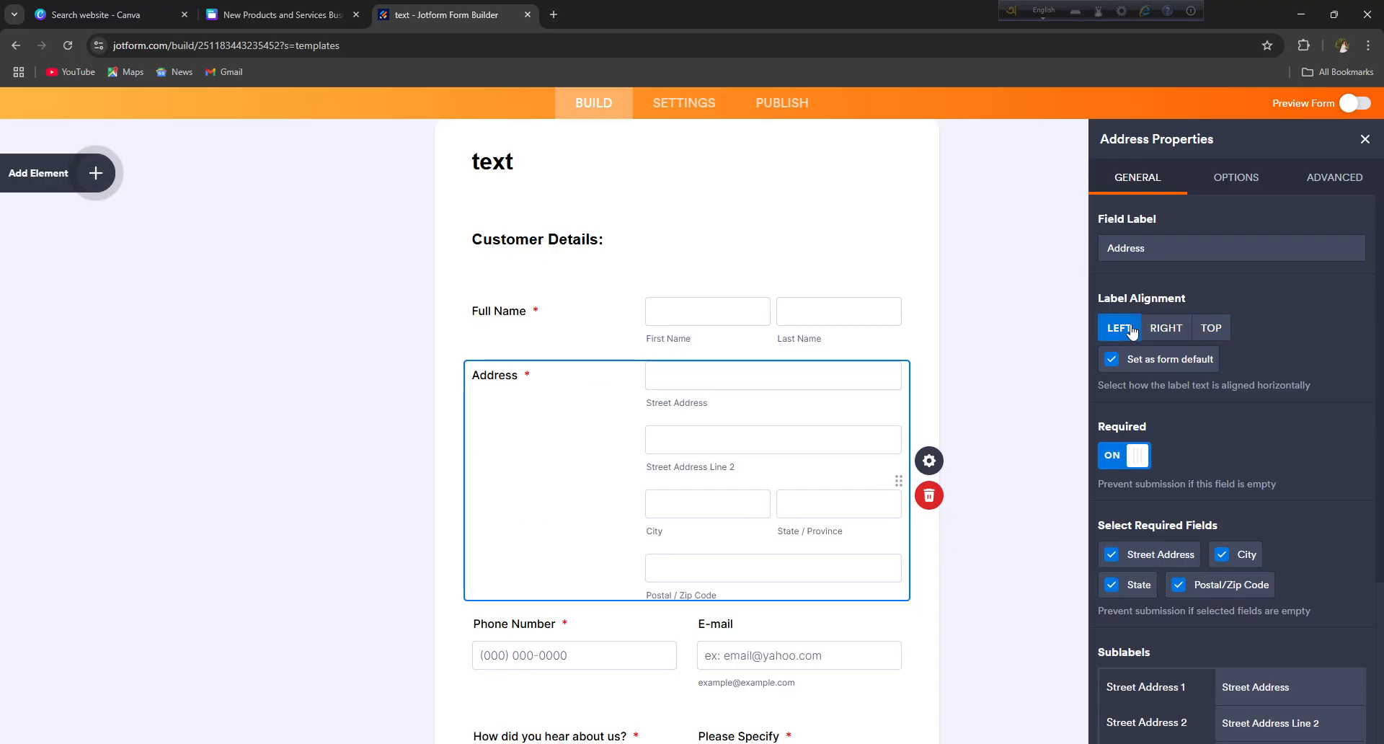
{"action": "left_click", "coordinate": [1201, 334]}
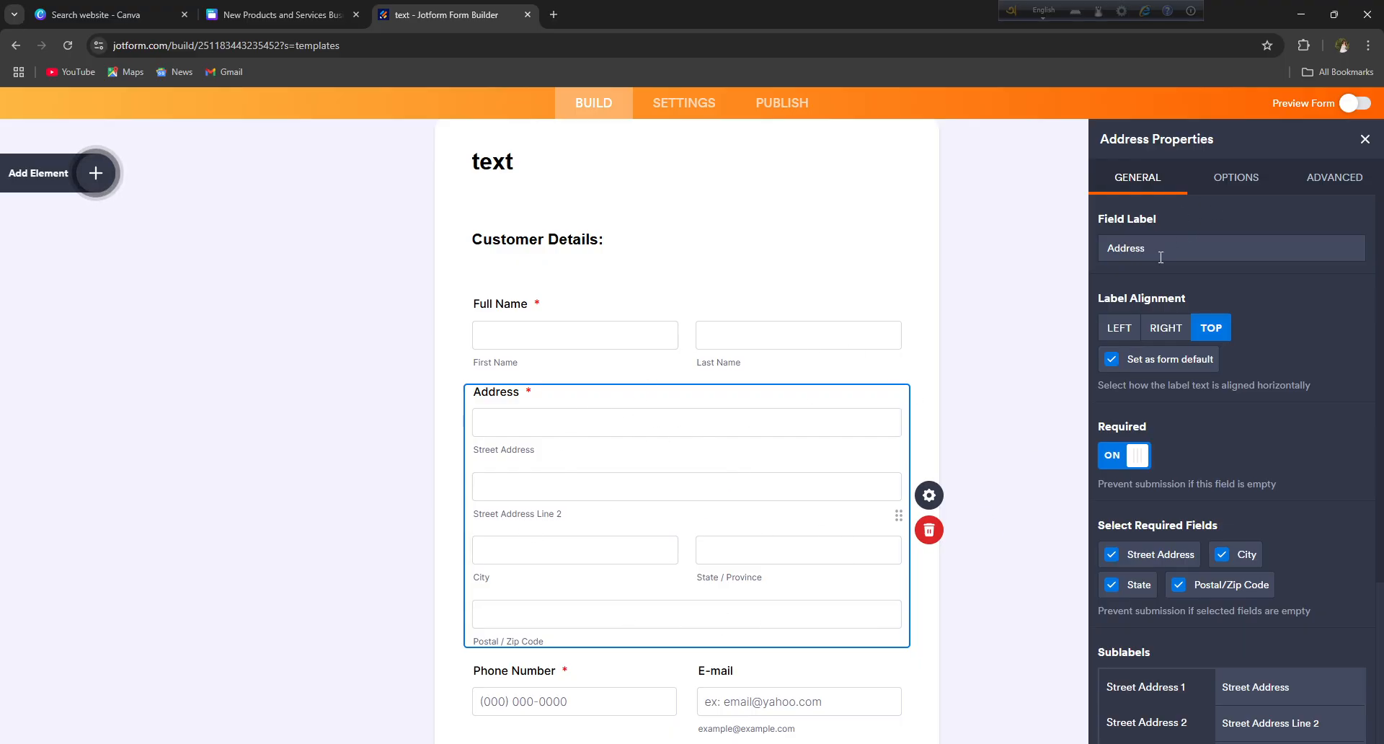
- Include Country among the Address field's options and look at the default country choices without picking one
{"action": "scroll", "coordinate": [1106, 358], "scroll_direction": "down", "scroll_amount": 3}
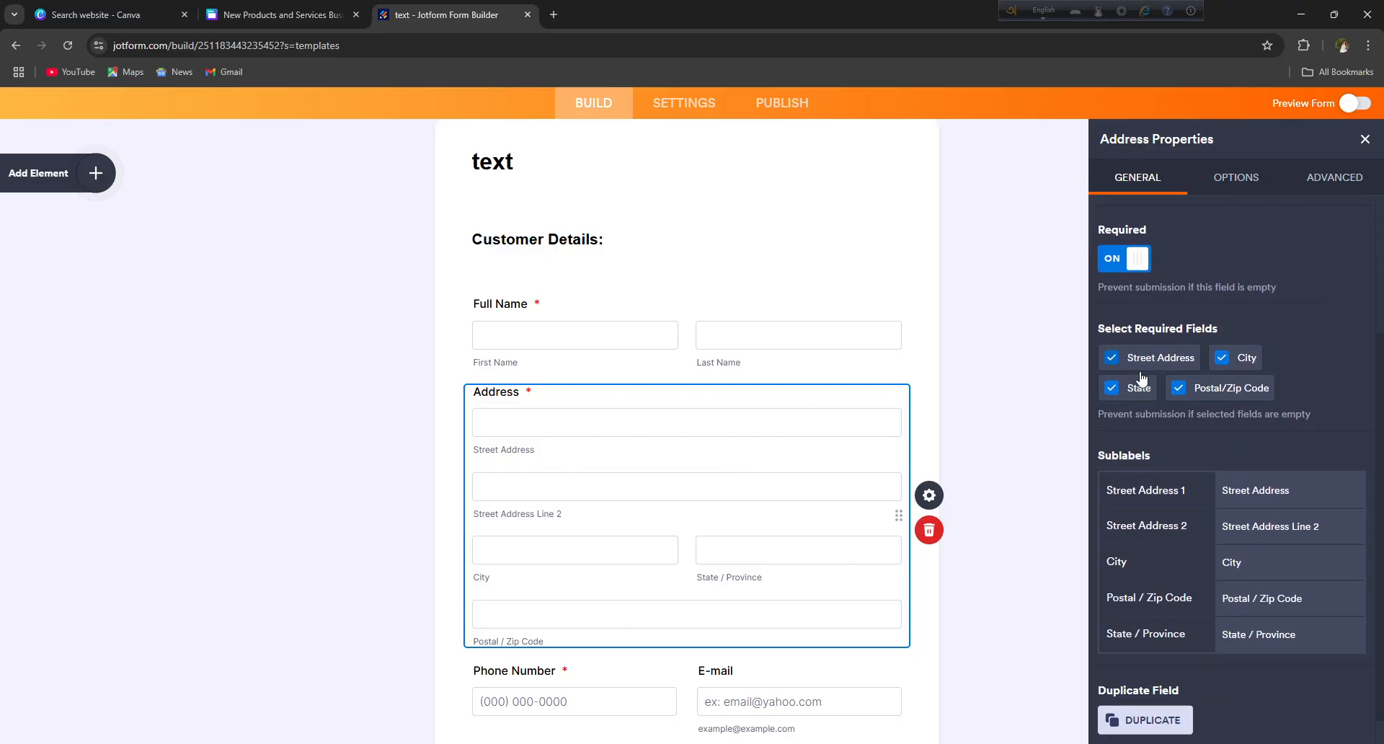
{"action": "left_click", "coordinate": [1235, 179]}
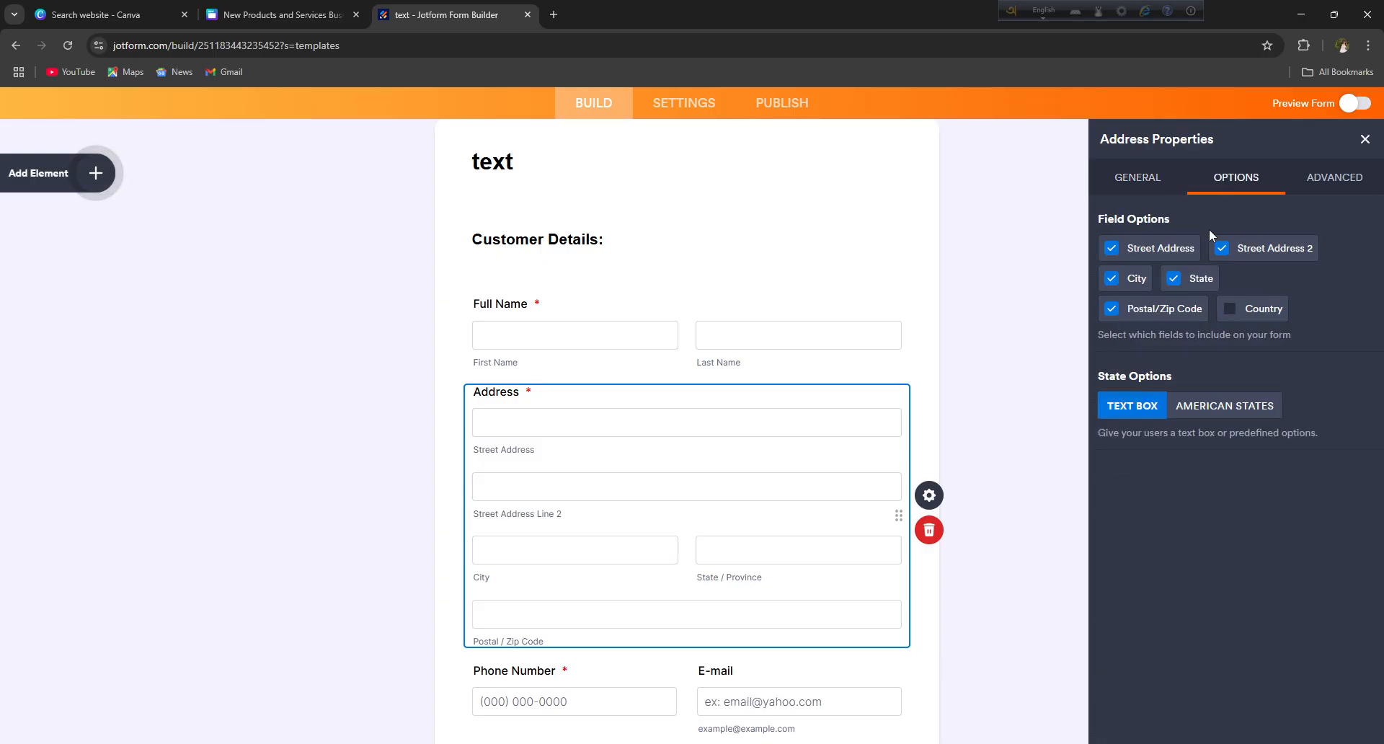
{"action": "left_click", "coordinate": [1229, 310]}
{"action": "left_click", "coordinate": [1174, 405]}
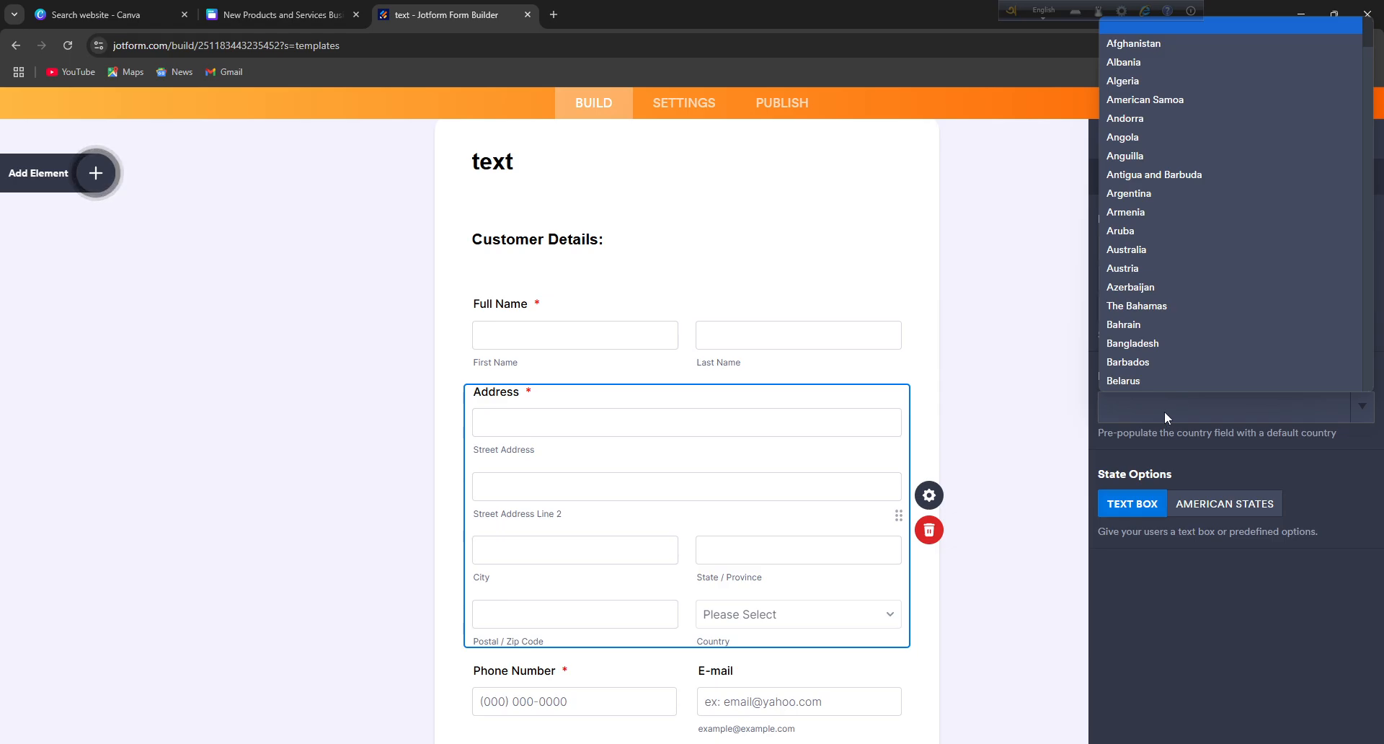
{"action": "scroll", "coordinate": [1166, 378], "scroll_direction": "down", "scroll_amount": 1}
{"action": "left_click", "coordinate": [1191, 455]}
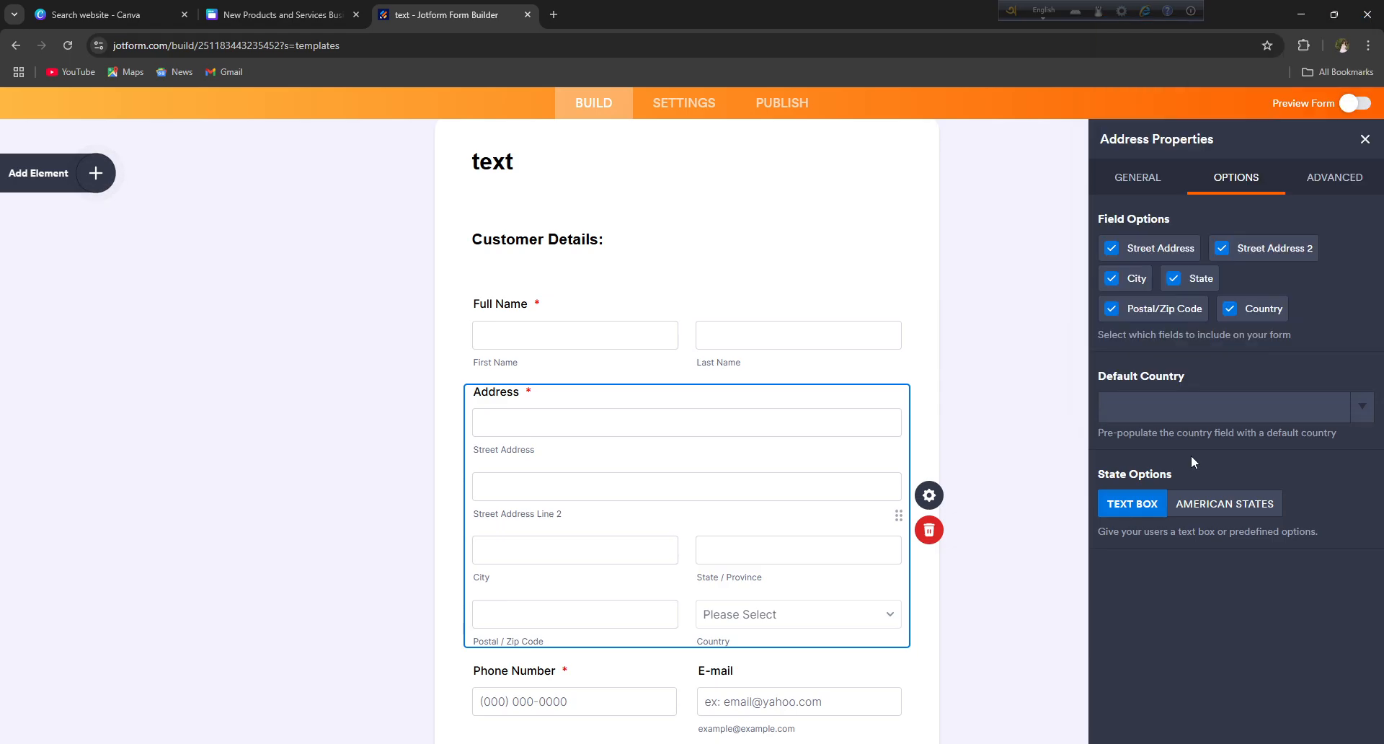
- Try the American States choice for the Address field's state options and switch back to Text Box
{"action": "left_click", "coordinate": [1230, 502]}
{"action": "left_click", "coordinate": [1153, 411]}
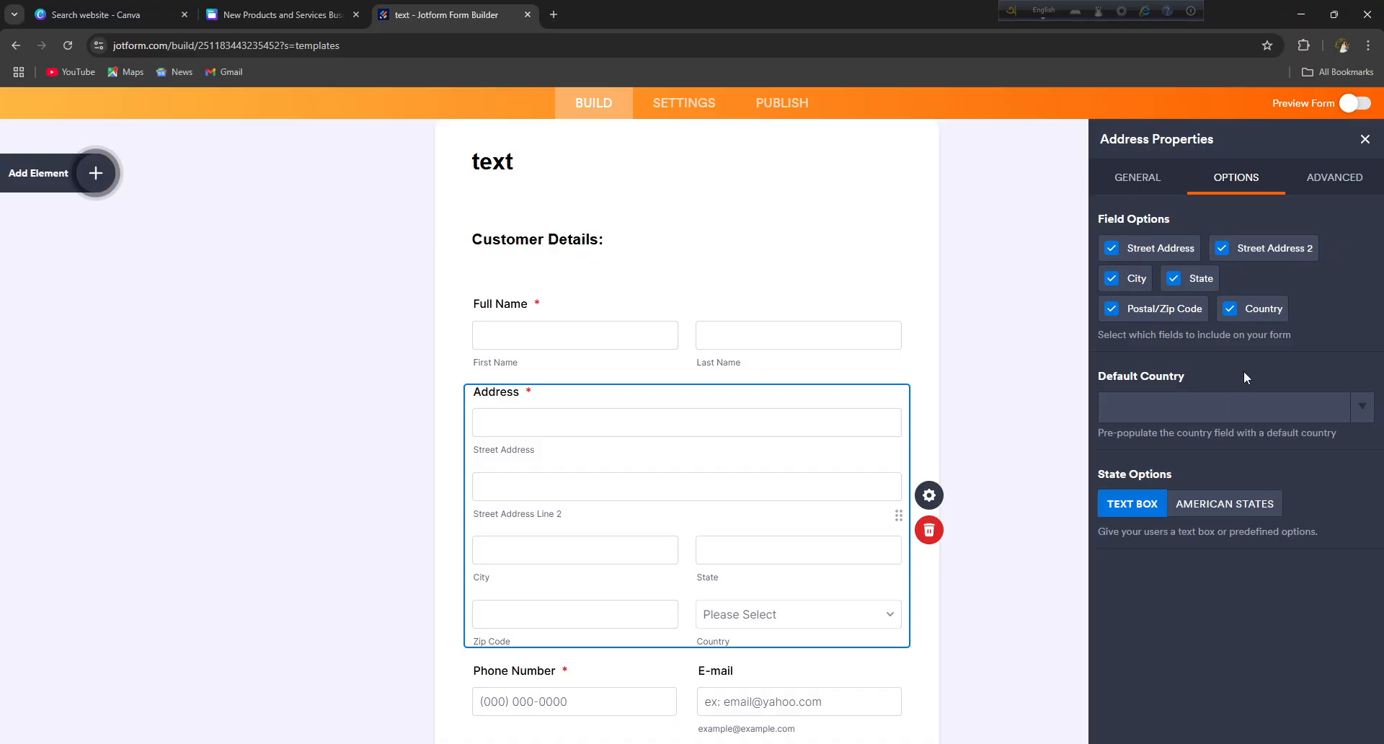
{"action": "left_click", "coordinate": [1225, 503]}
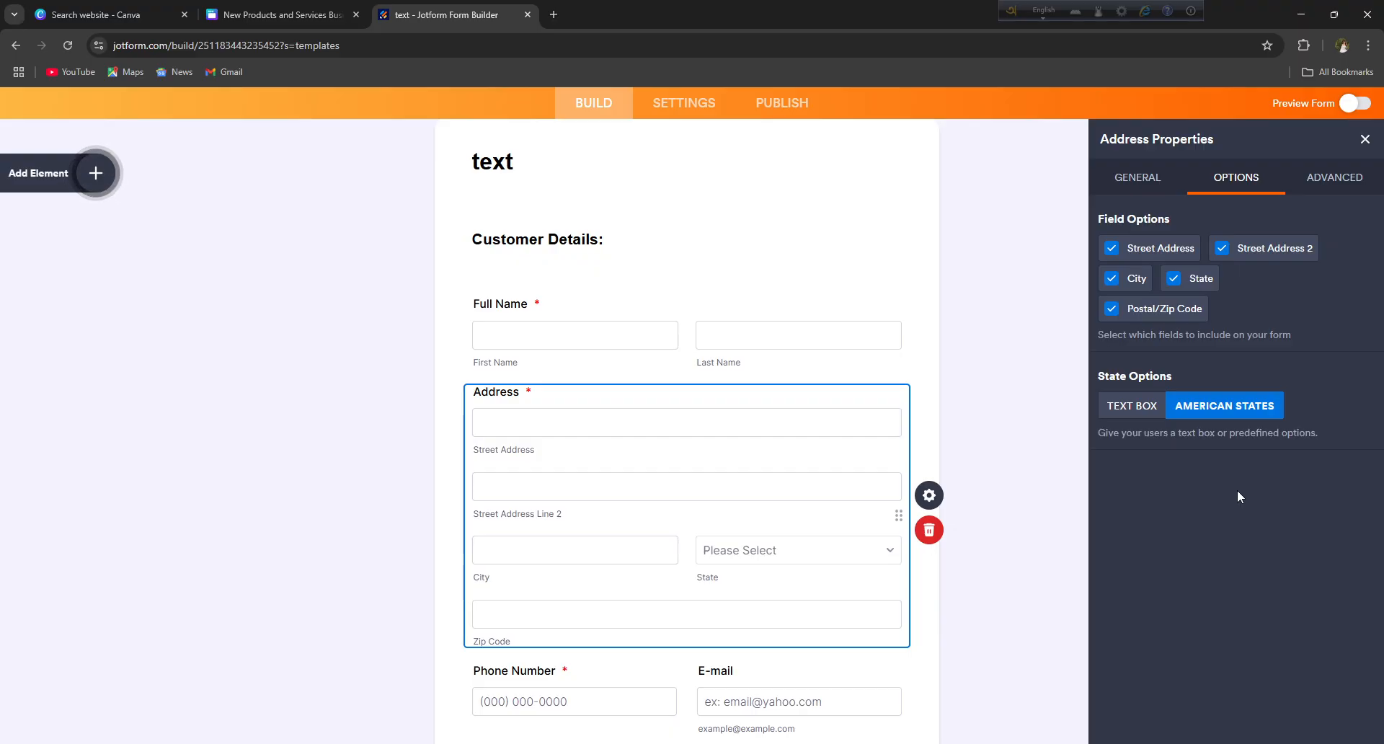
{"action": "right_click", "coordinate": [1119, 405]}
{"action": "left_click", "coordinate": [1118, 405]}
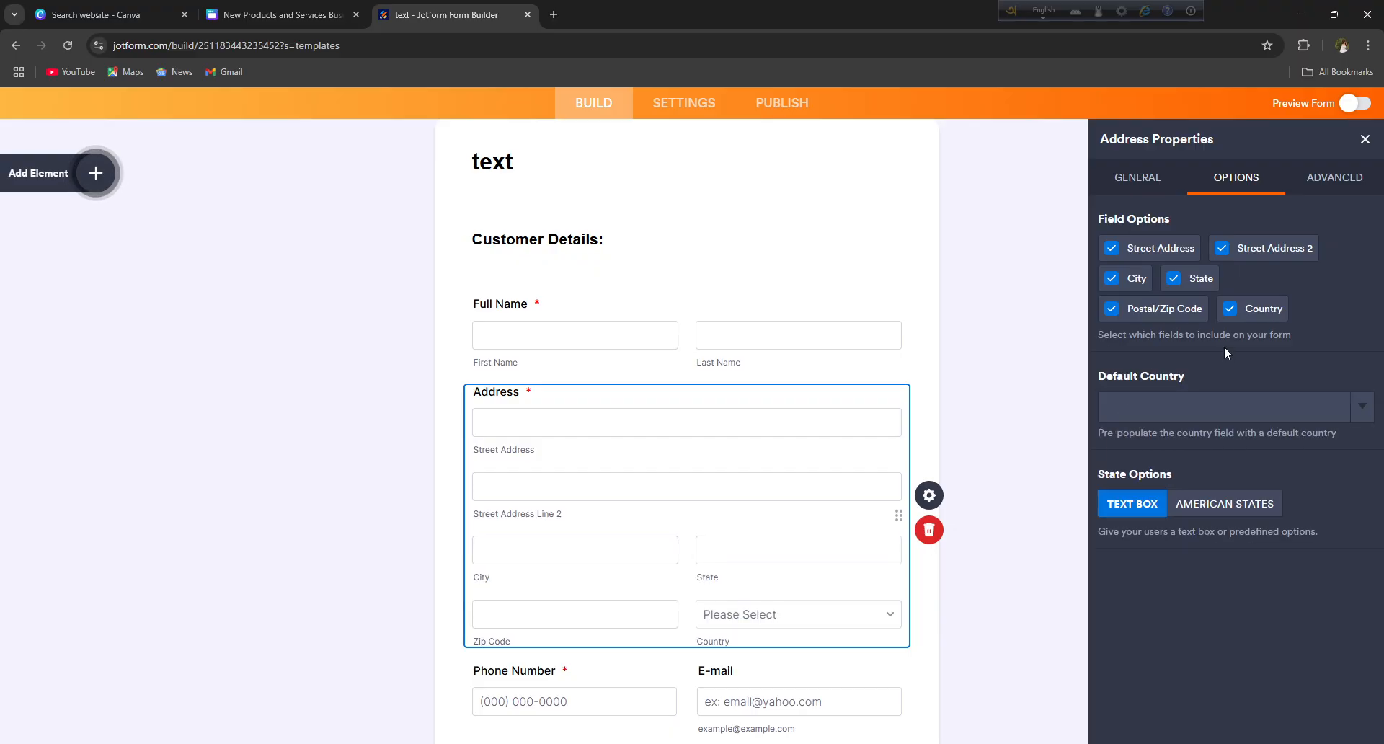
- Exclude Country from the Address field's options and close the field's properties
{"action": "left_click", "coordinate": [1232, 311]}
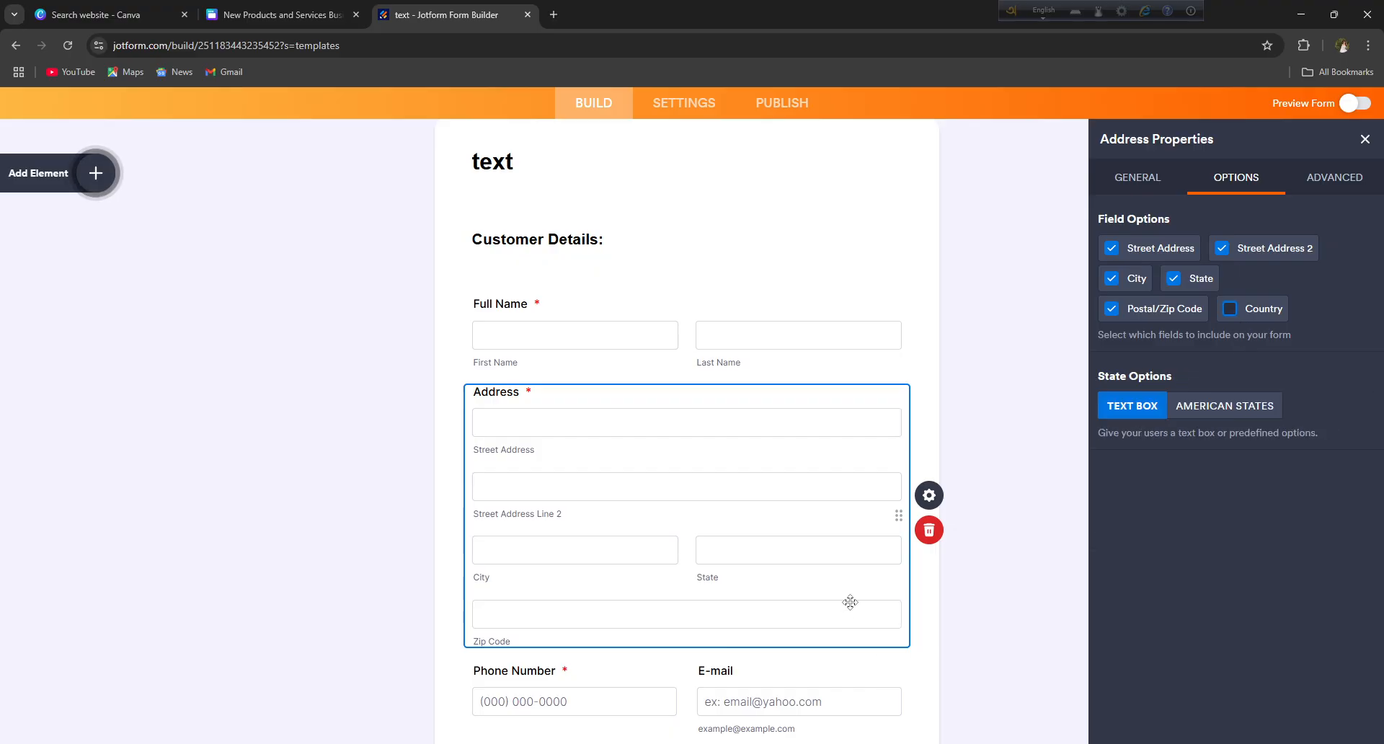
{"action": "scroll", "coordinate": [943, 420], "scroll_direction": "down", "scroll_amount": 1}
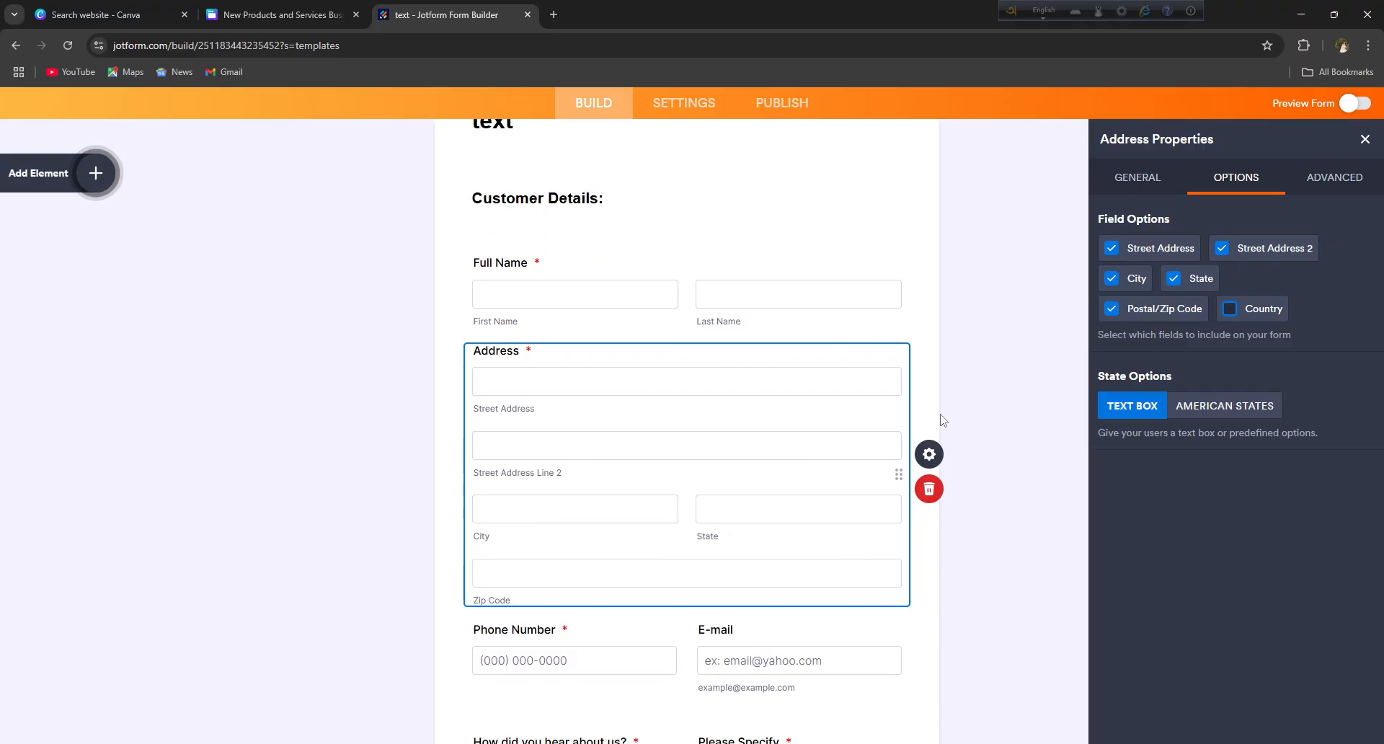
{"action": "scroll", "coordinate": [756, 575], "scroll_direction": "down", "scroll_amount": 10}
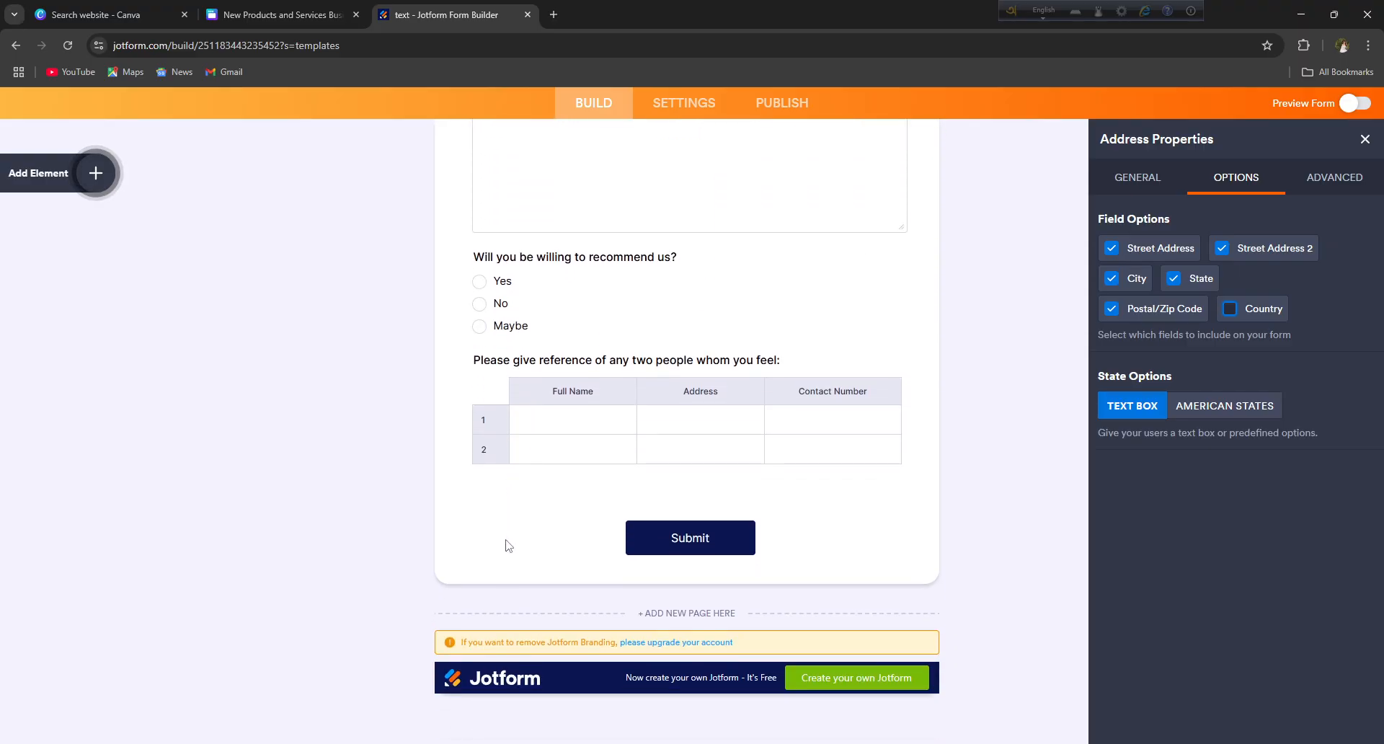
{"action": "scroll", "coordinate": [509, 546], "scroll_direction": "up", "scroll_amount": 1}
{"action": "left_click", "coordinate": [1363, 140]}
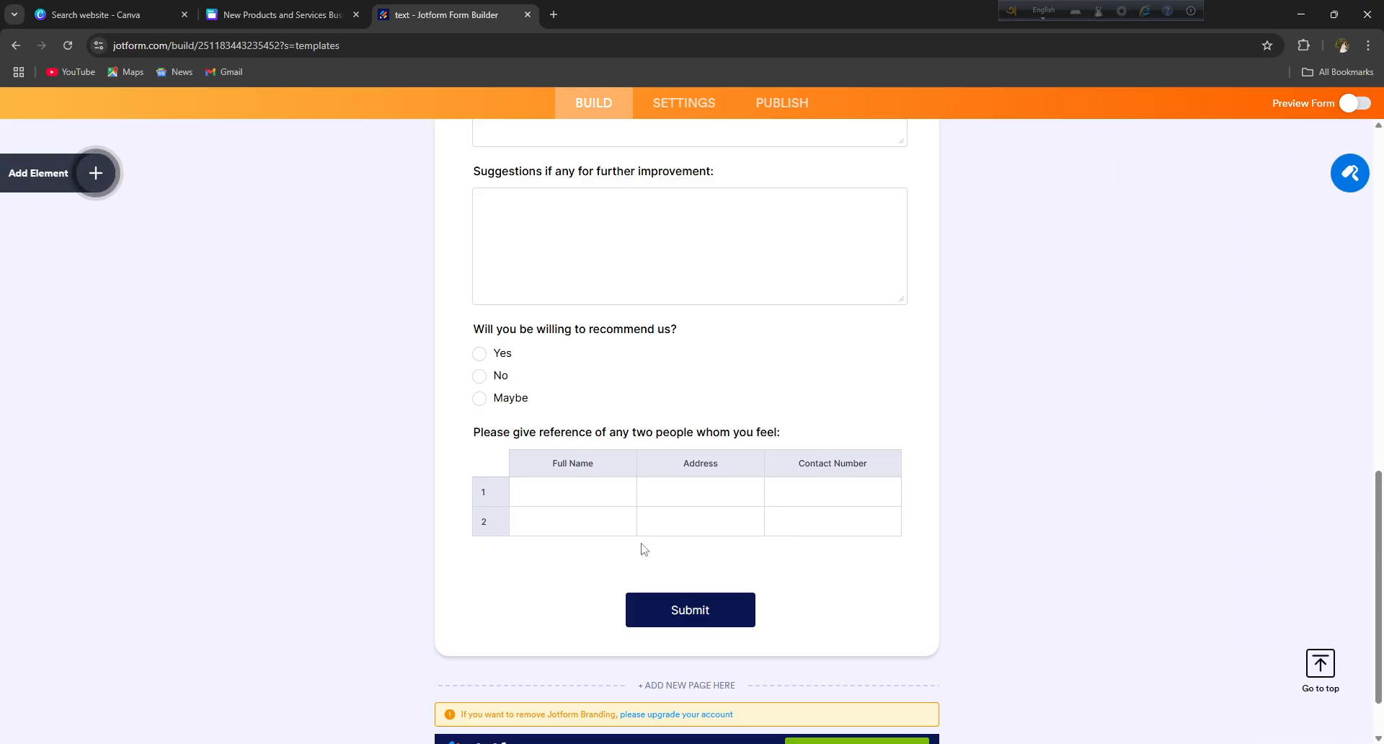
- Inspect the Submit button's properties and its editable label at the end of the form
{"action": "double_click", "coordinate": [643, 611]}
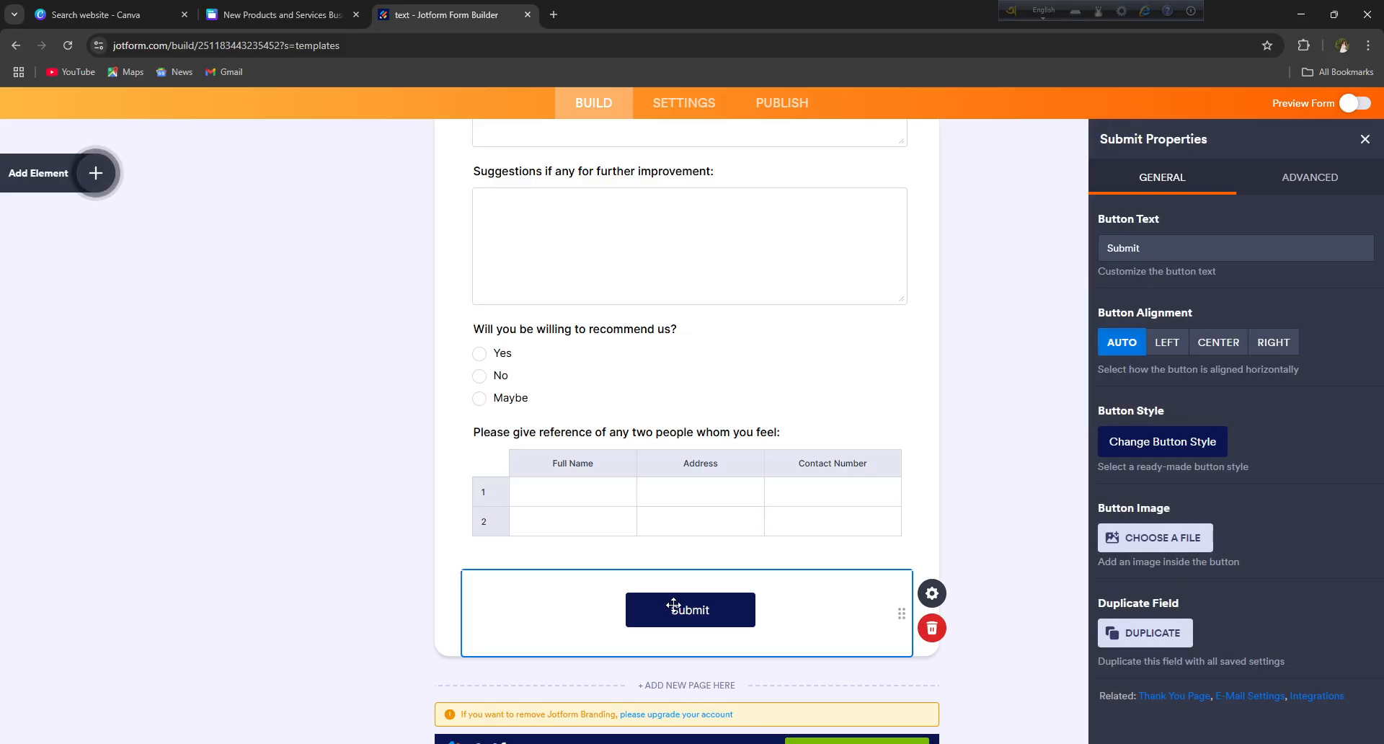
{"action": "left_click", "coordinate": [325, 470]}
{"action": "double_click", "coordinate": [666, 606]}
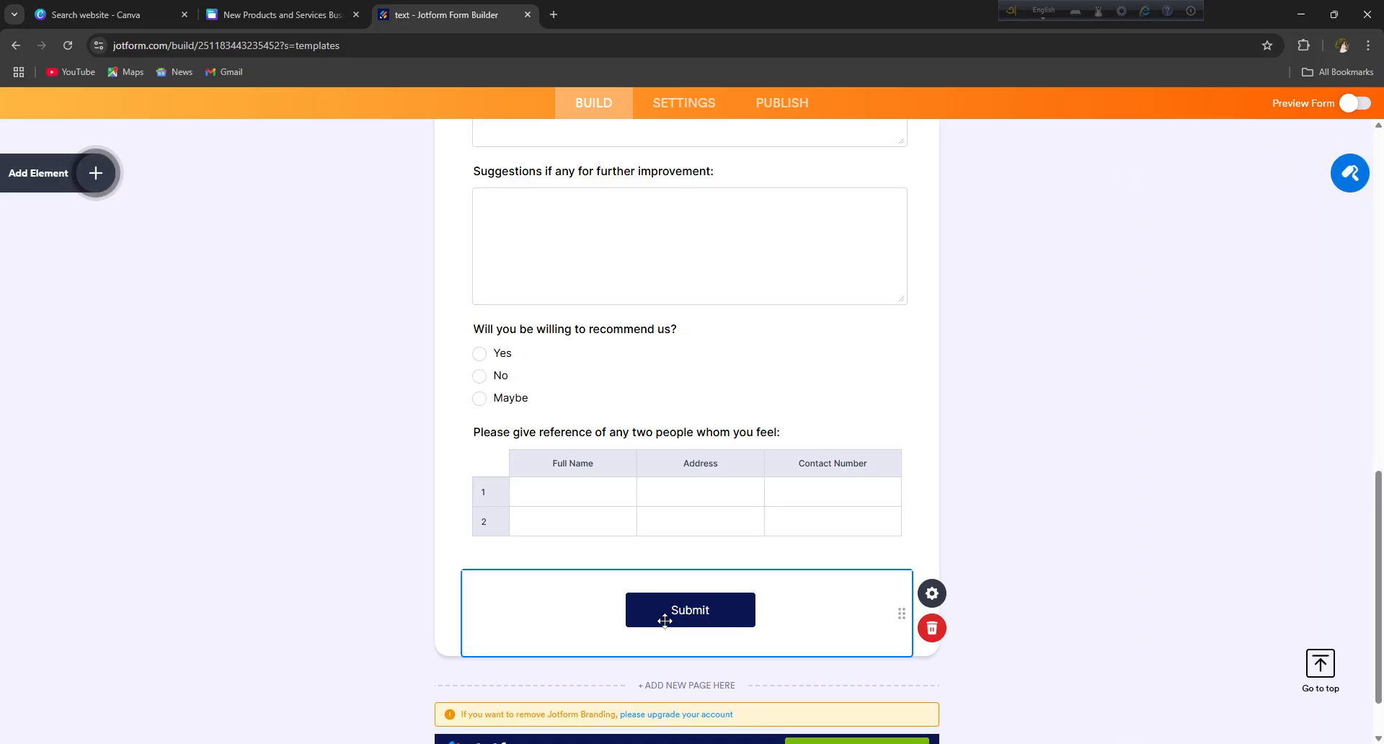
{"action": "left_click", "coordinate": [305, 535]}
{"action": "double_click", "coordinate": [685, 609]}
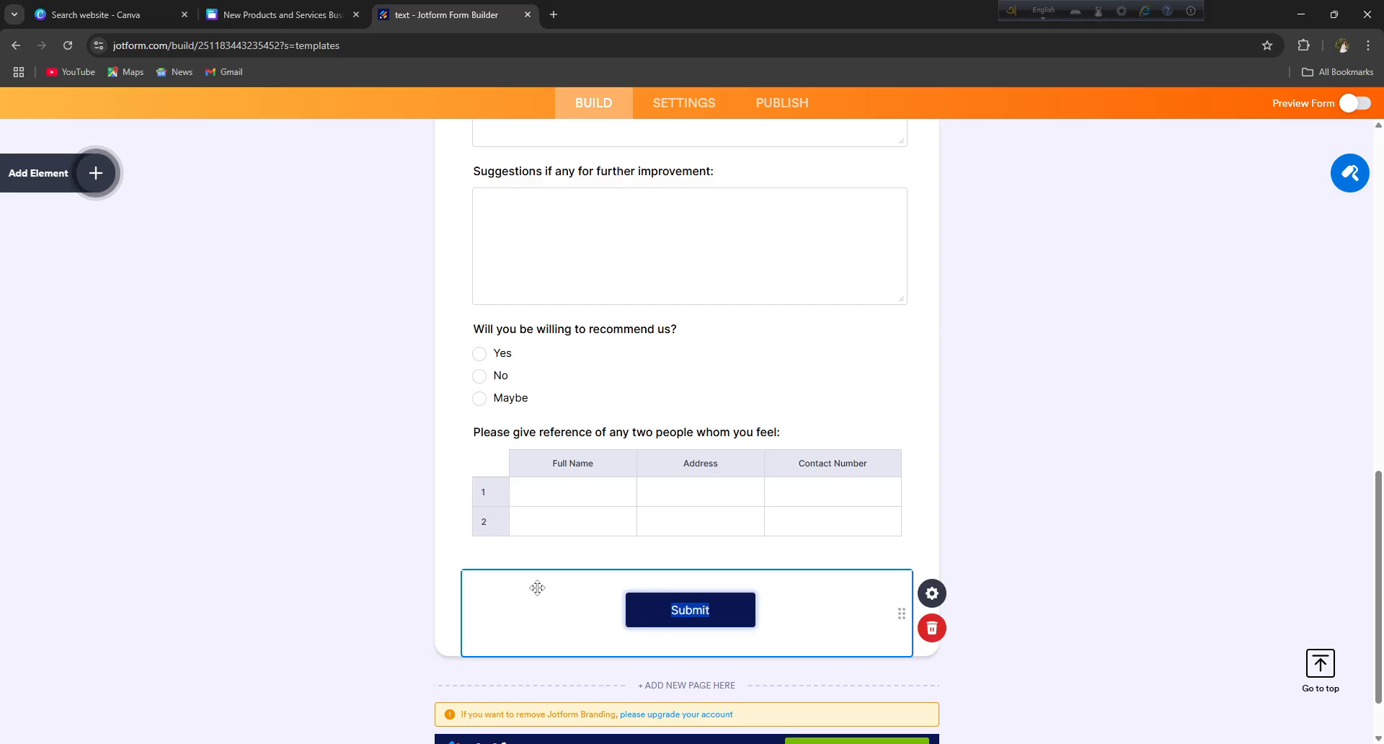
{"action": "left_click", "coordinate": [292, 450]}
- Copy the form's direct link from its publishing options and open the link's address for editing
{"action": "scroll", "coordinate": [451, 411], "scroll_direction": "down", "scroll_amount": 1}
{"action": "scroll", "coordinate": [484, 410], "scroll_direction": "up", "scroll_amount": 8}
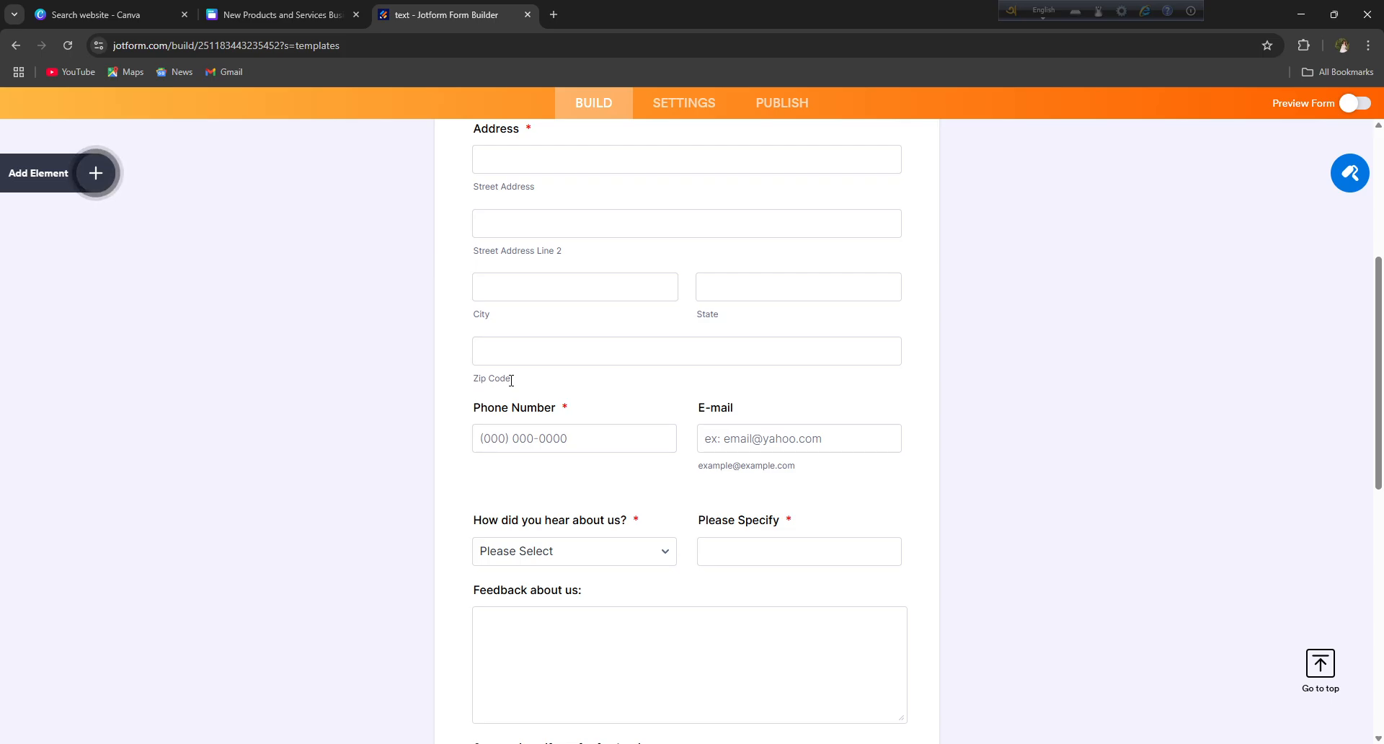
{"action": "scroll", "coordinate": [643, 149], "scroll_direction": "up", "scroll_amount": 5}
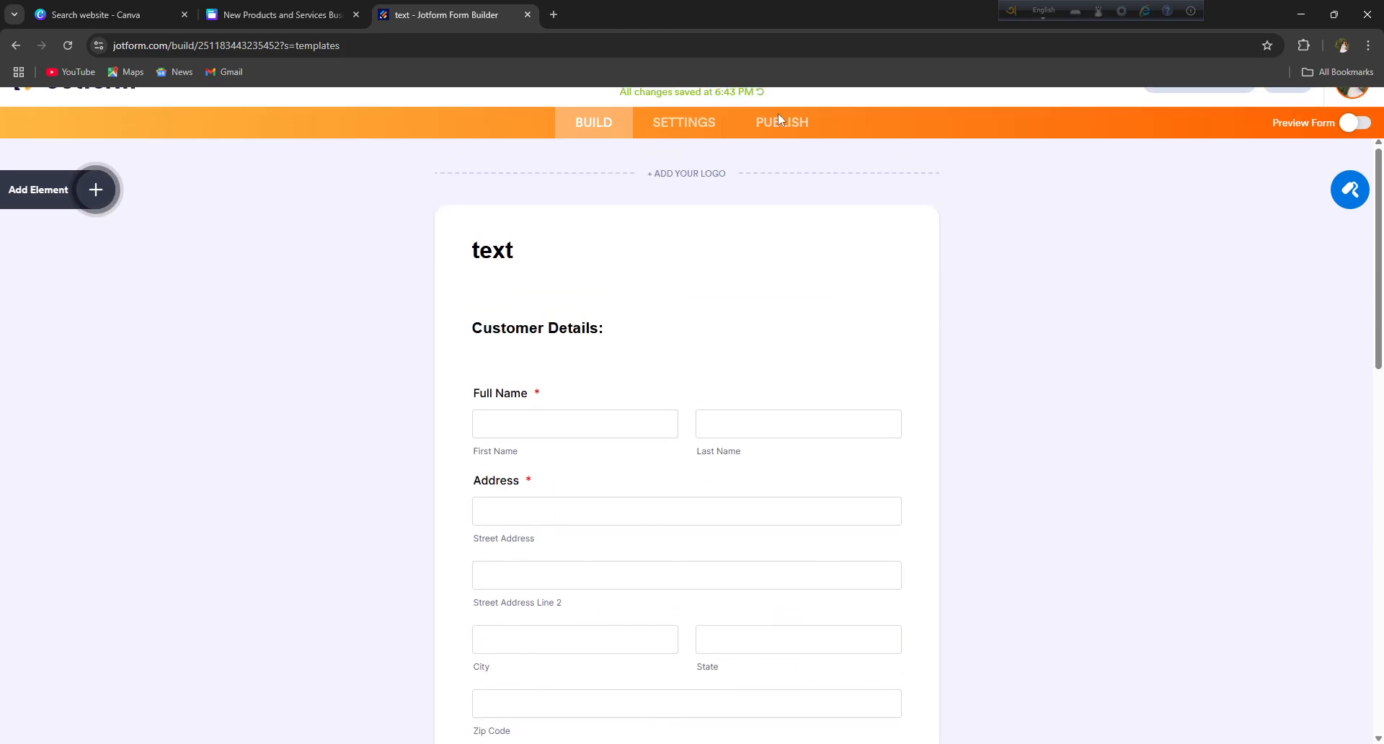
{"action": "left_click", "coordinate": [780, 152]}
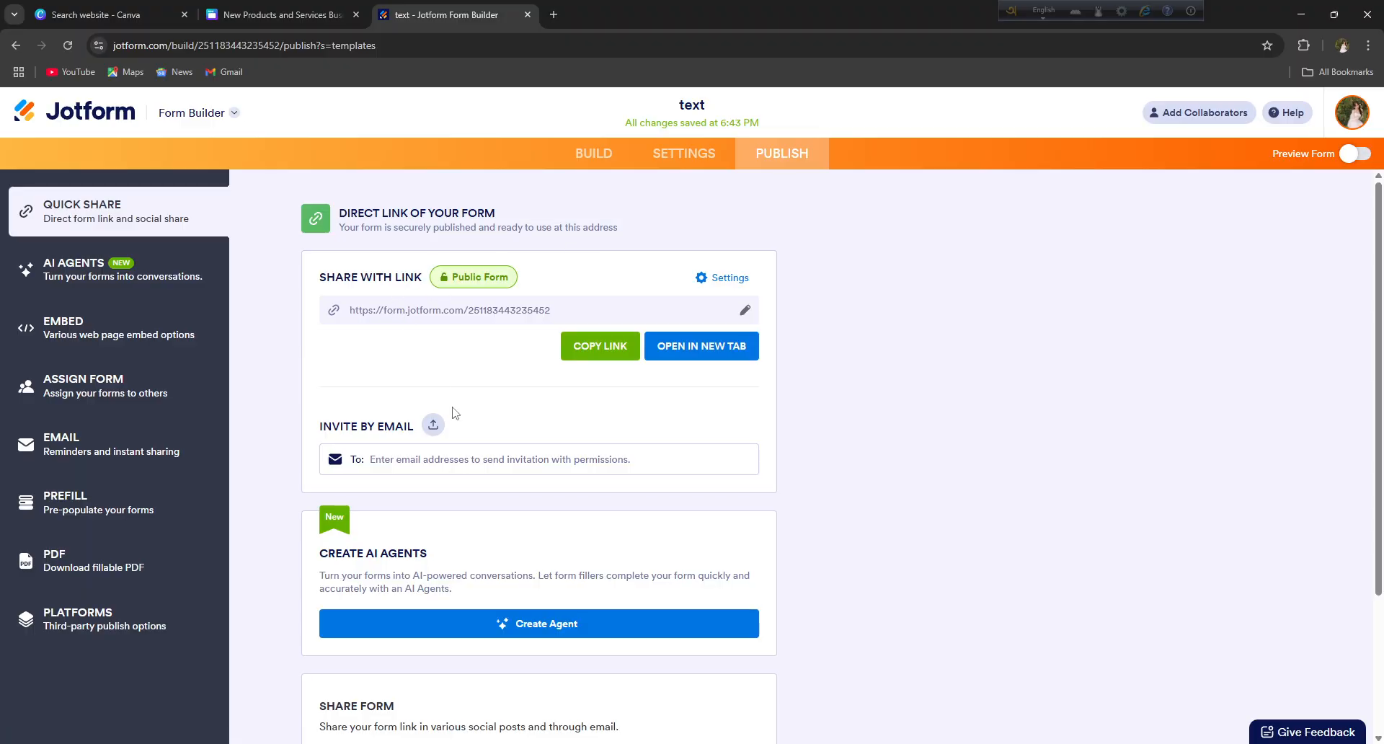
{"action": "left_click", "coordinate": [603, 358]}
{"action": "left_click", "coordinate": [744, 310]}
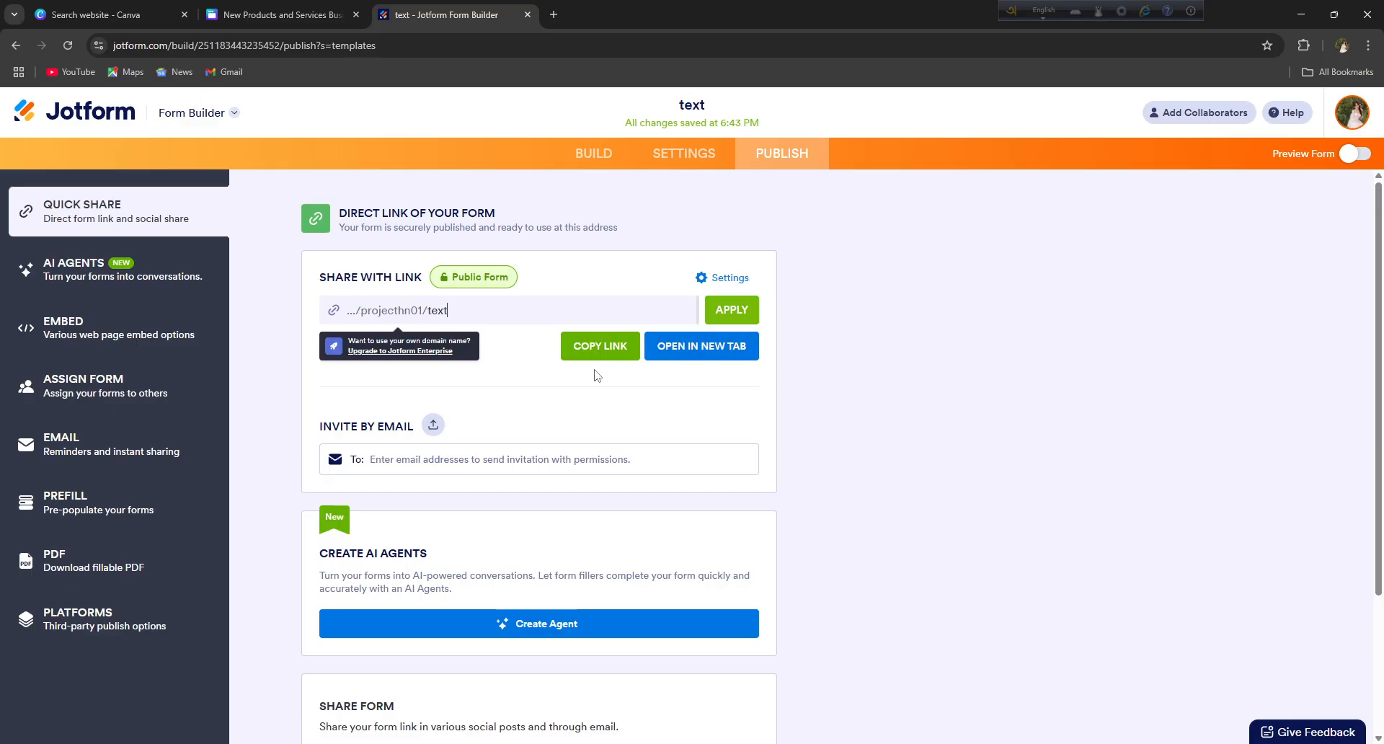
- Review the form's embed options for web pages and switch back to the Canva website design
{"action": "left_click", "coordinate": [140, 340]}
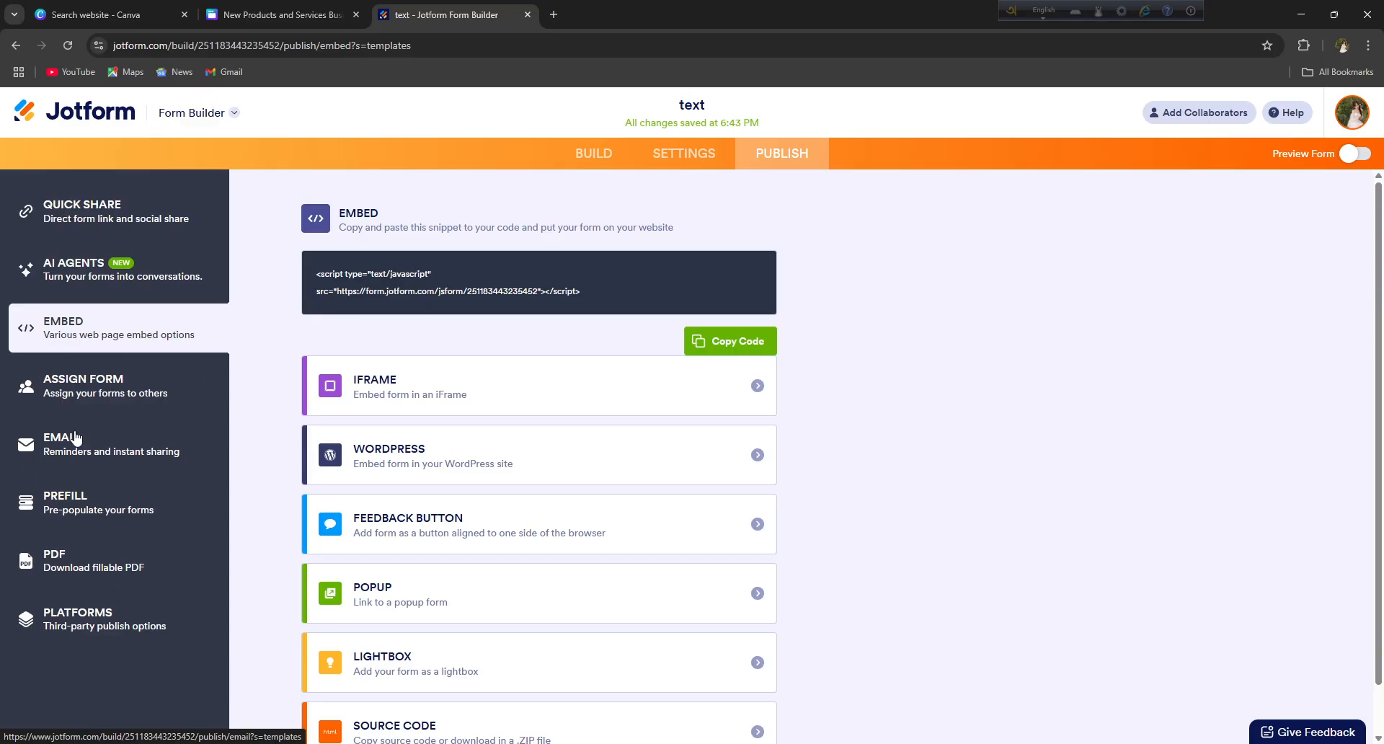
{"action": "scroll", "coordinate": [401, 305], "scroll_direction": "down", "scroll_amount": 1}
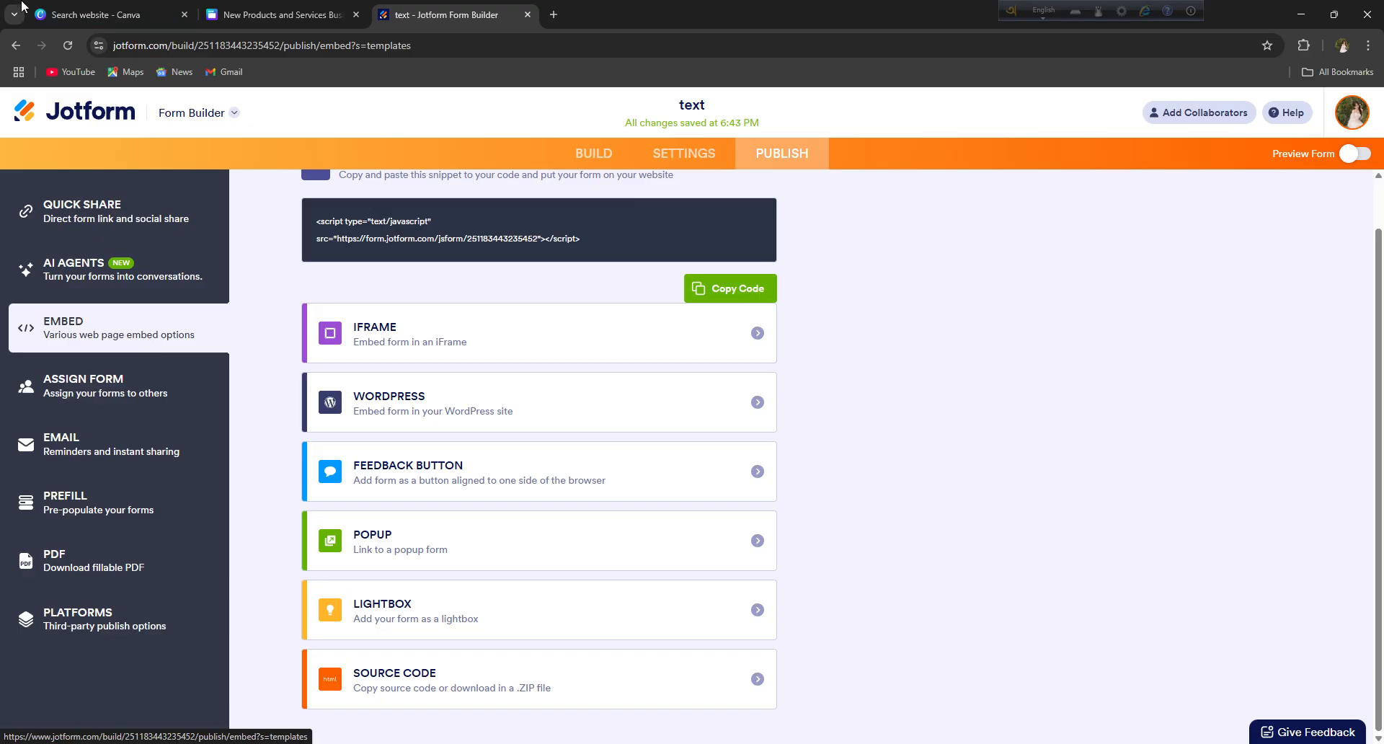
{"action": "left_click", "coordinate": [281, 15]}
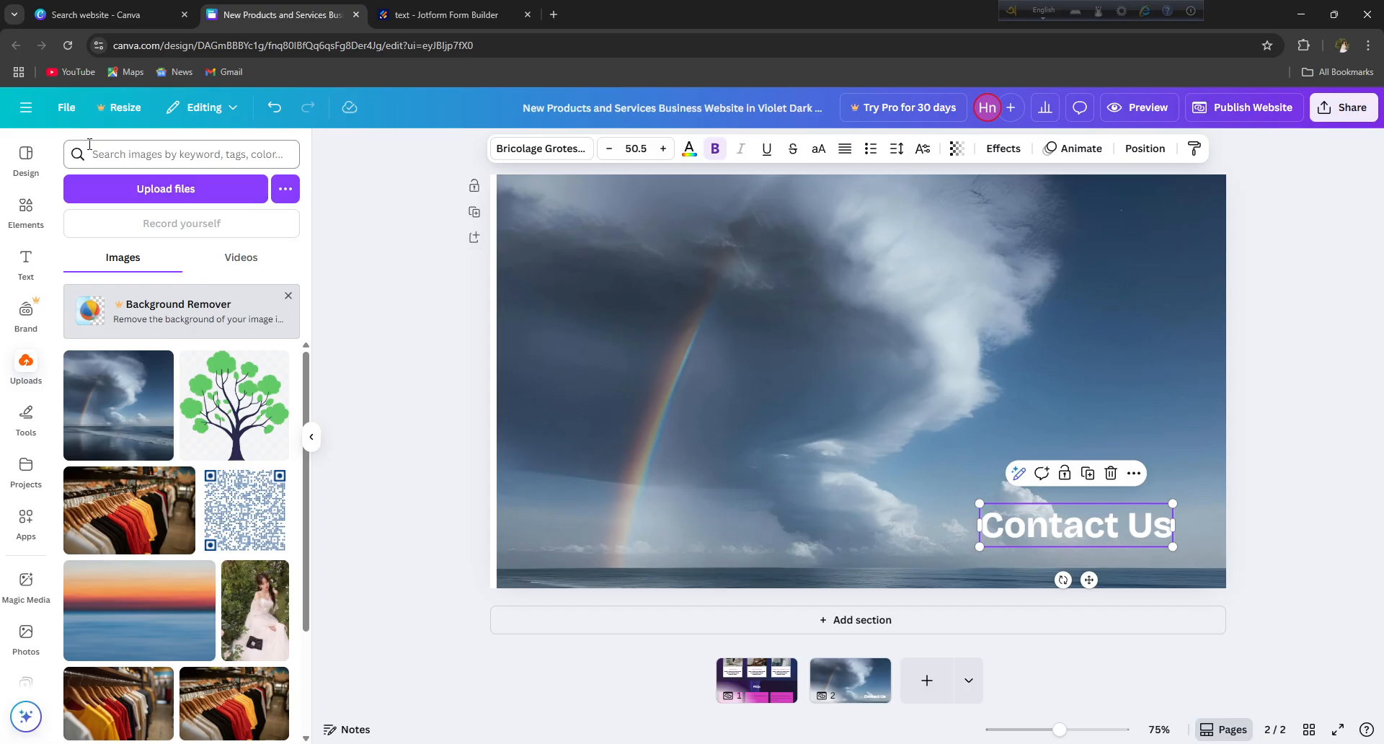
{"action": "left_click", "coordinate": [26, 107]}
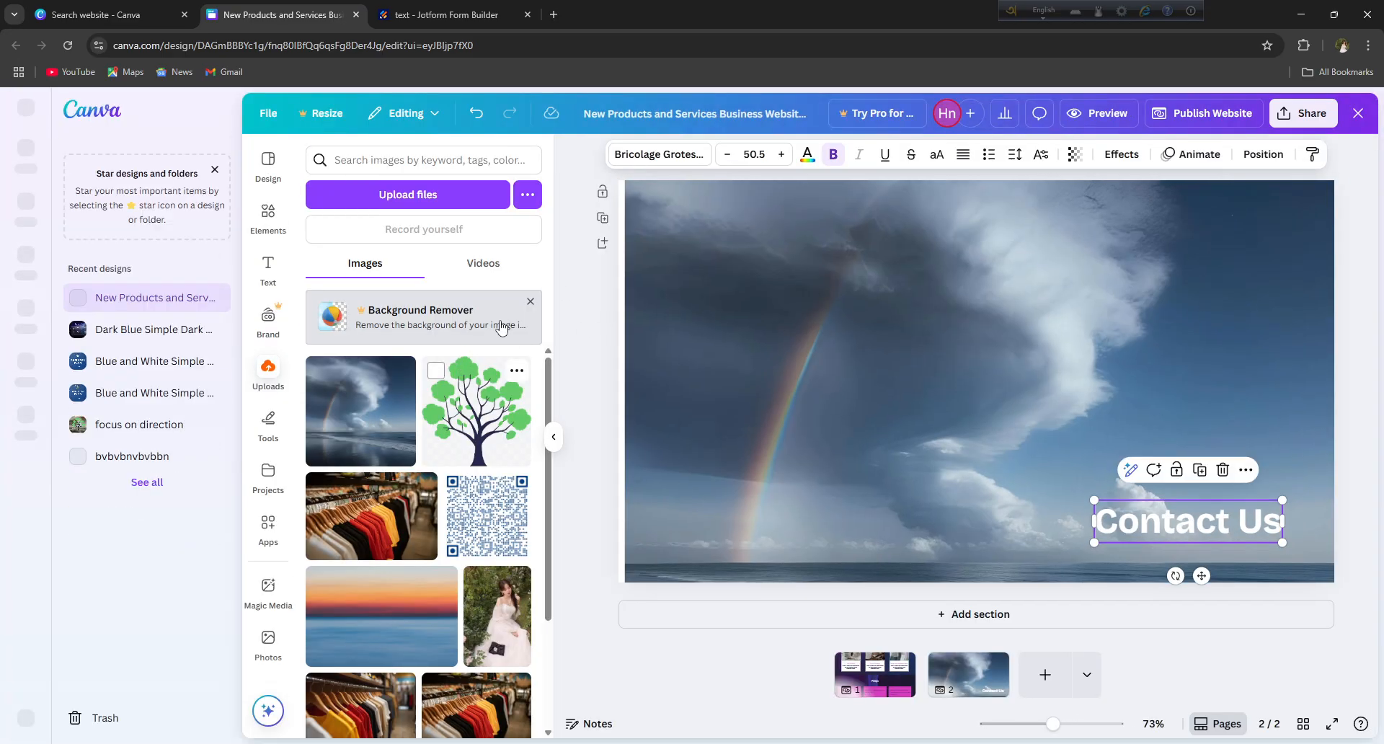
{"action": "left_click", "coordinate": [376, 160]}
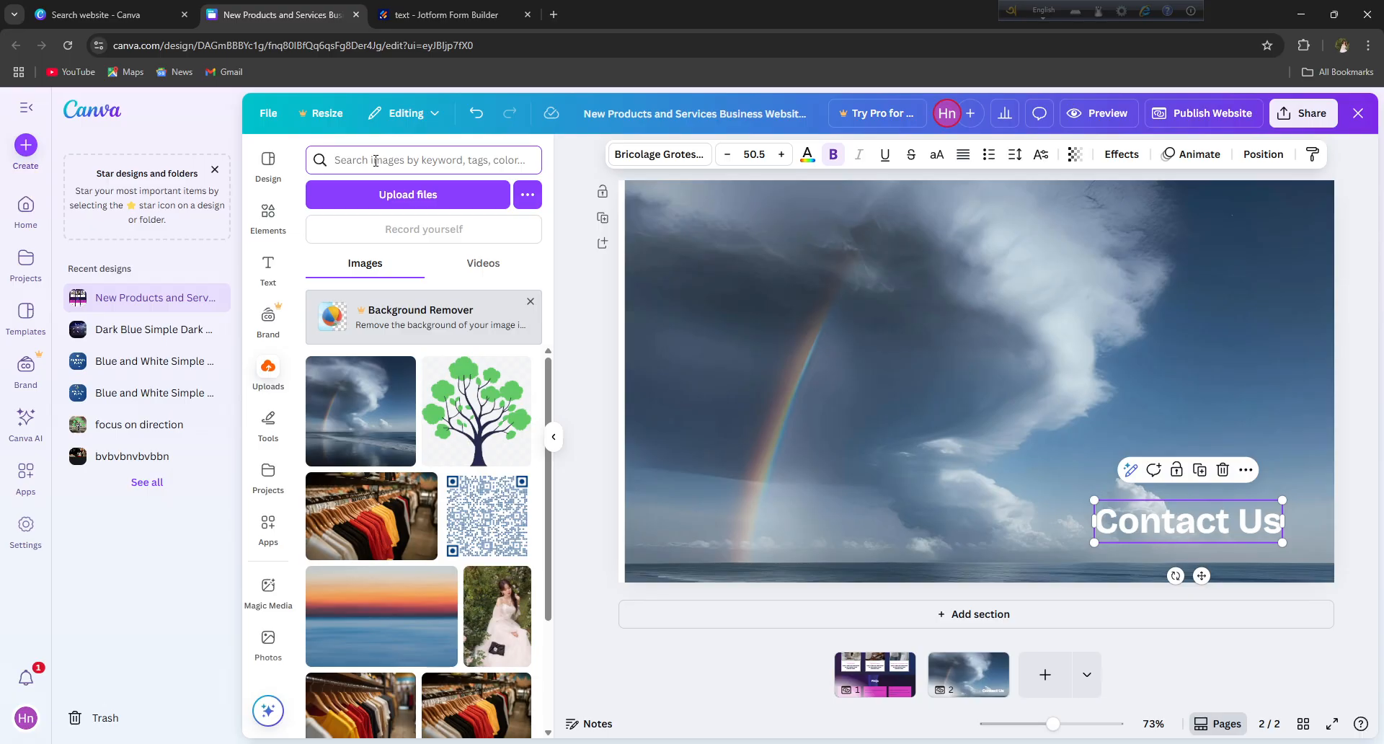
{"action": "type", "text": "e"}
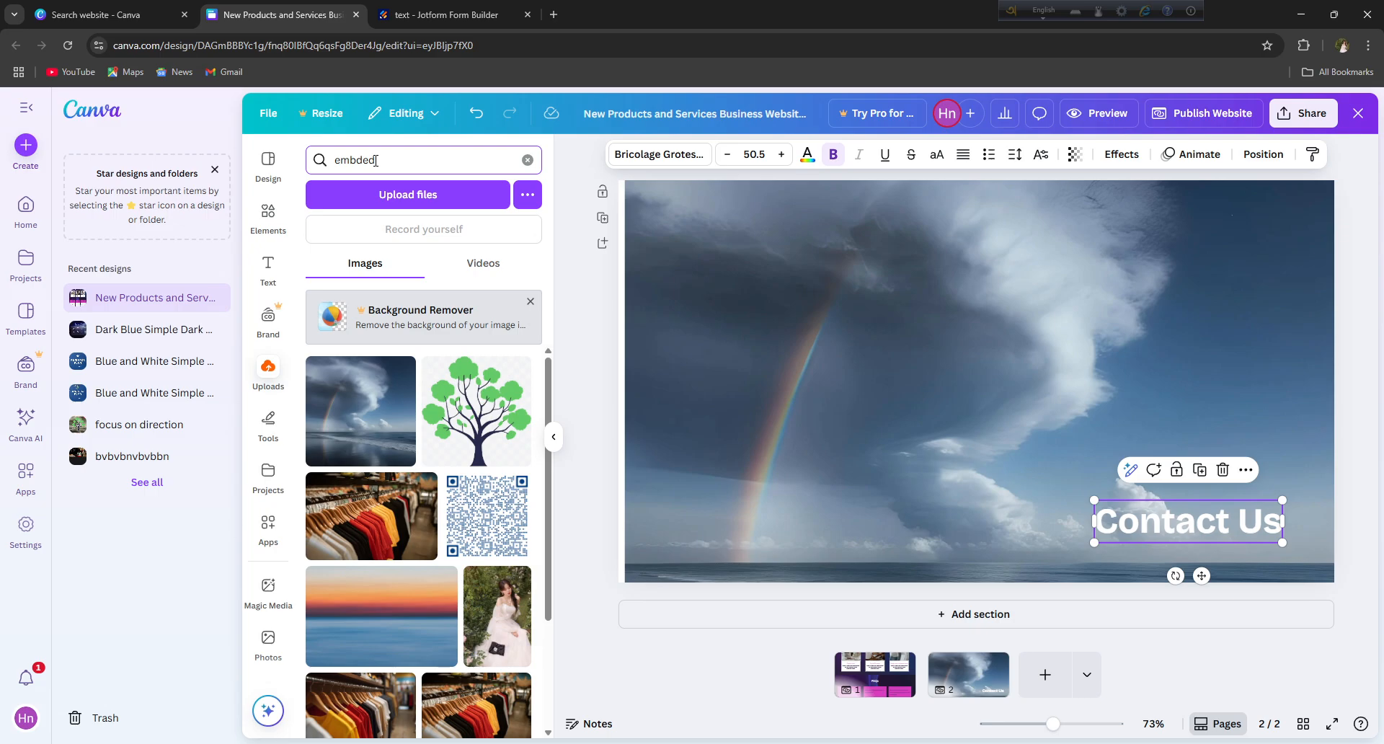
{"action": "type", "text": "mbded"}
{"action": "left_click", "coordinate": [389, 194]}
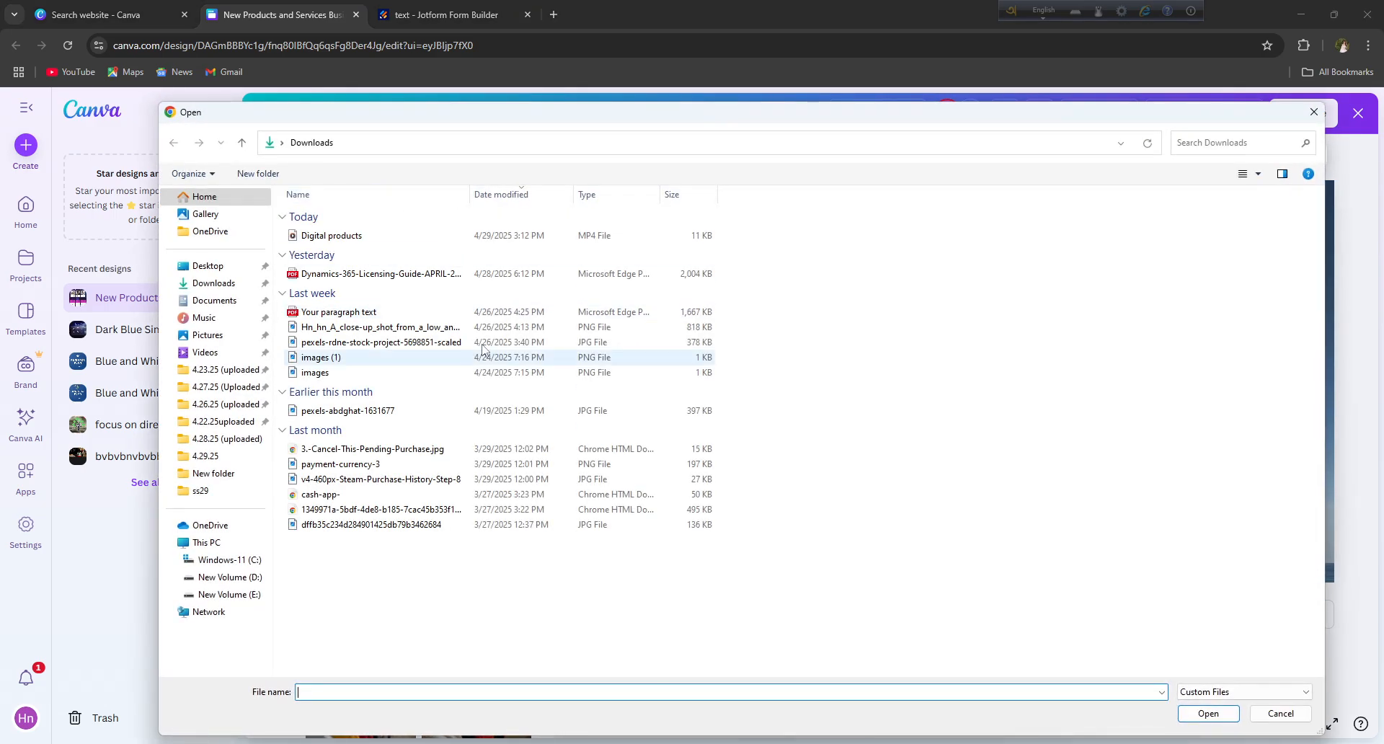
{"action": "left_click", "coordinate": [1314, 112]}
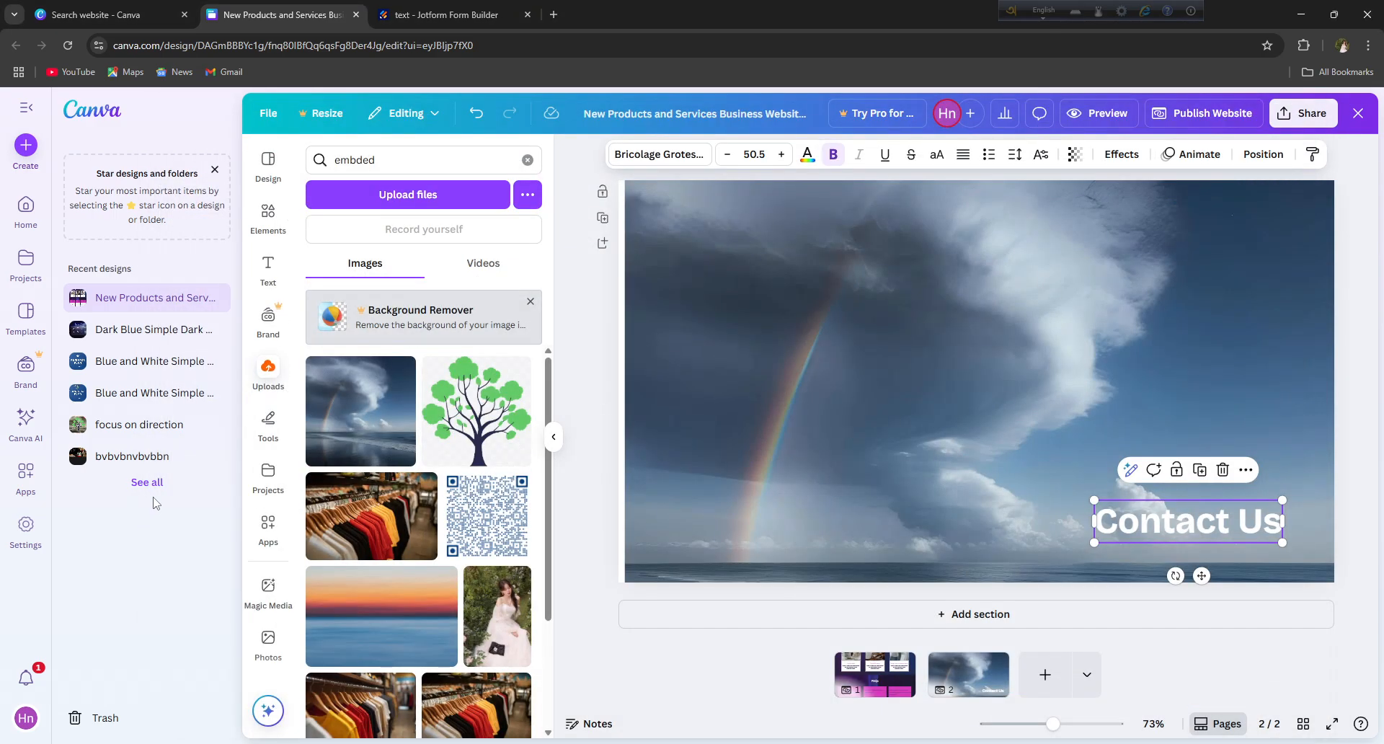
- Search the design elements for "embed" and narrow the results to graphics
{"action": "left_click", "coordinate": [254, 229]}
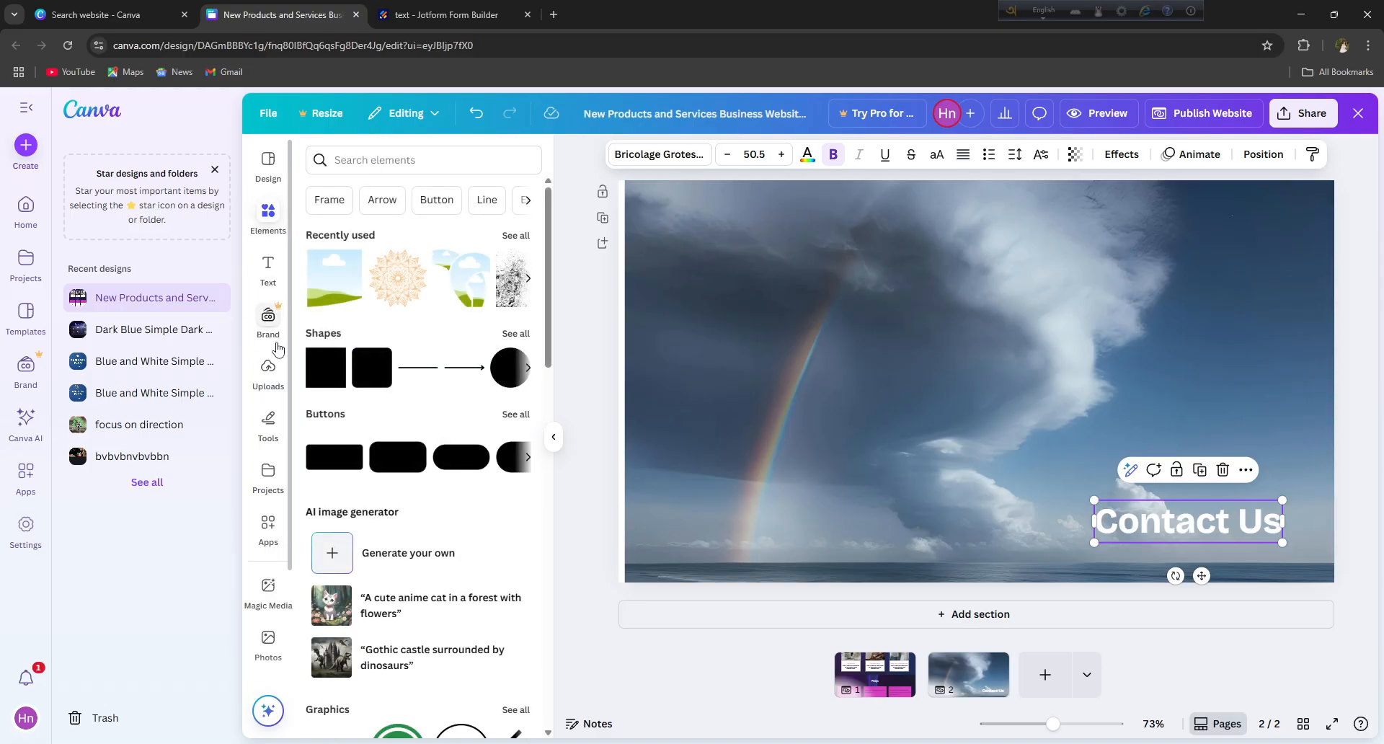
{"action": "left_click", "coordinate": [359, 158]}
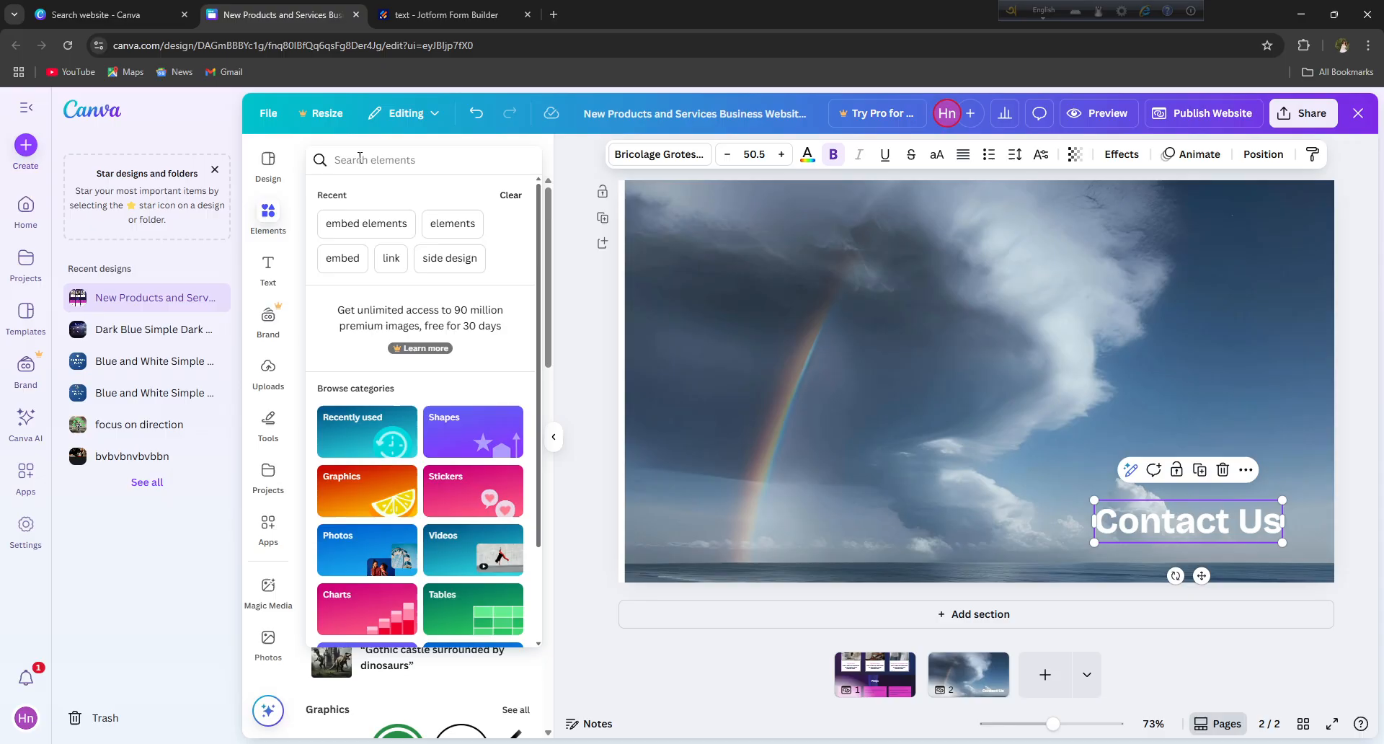
{"action": "type", "text": "embed"}
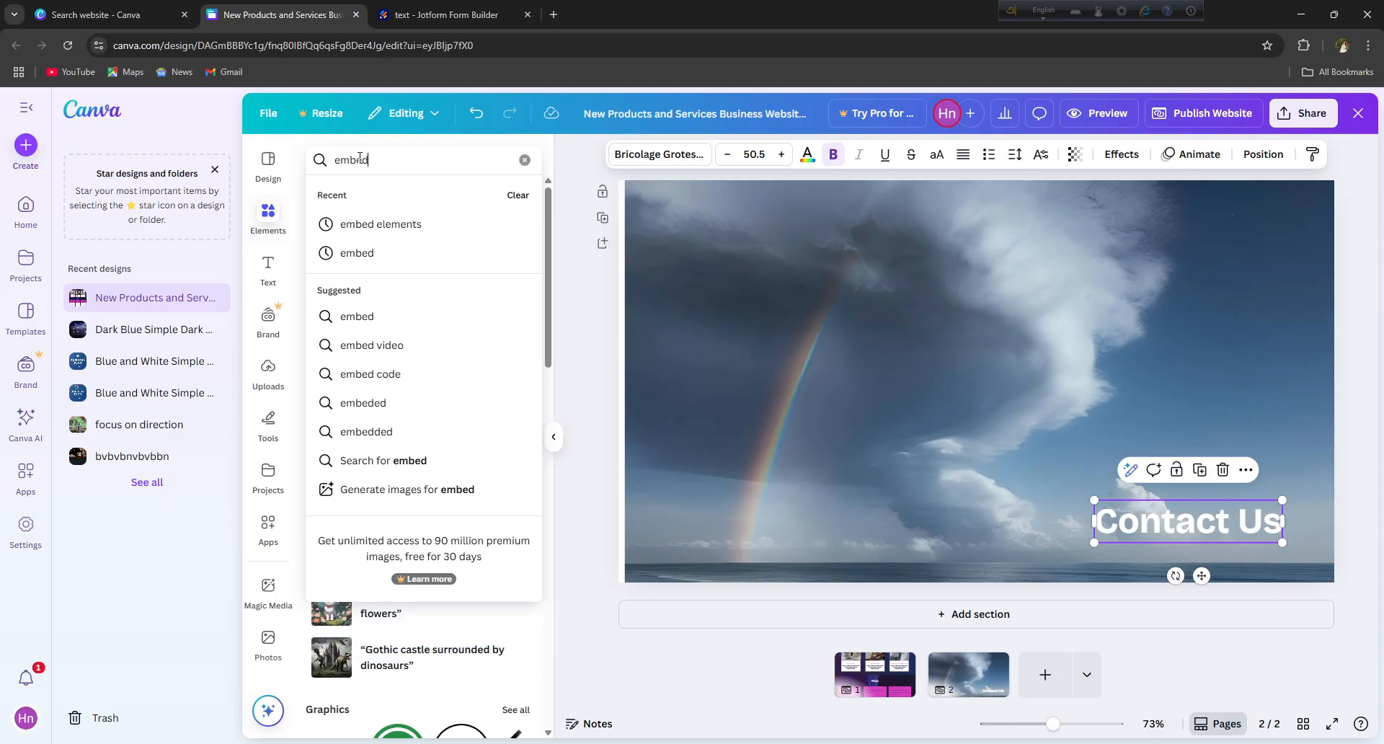
{"action": "left_click", "coordinate": [349, 253]}
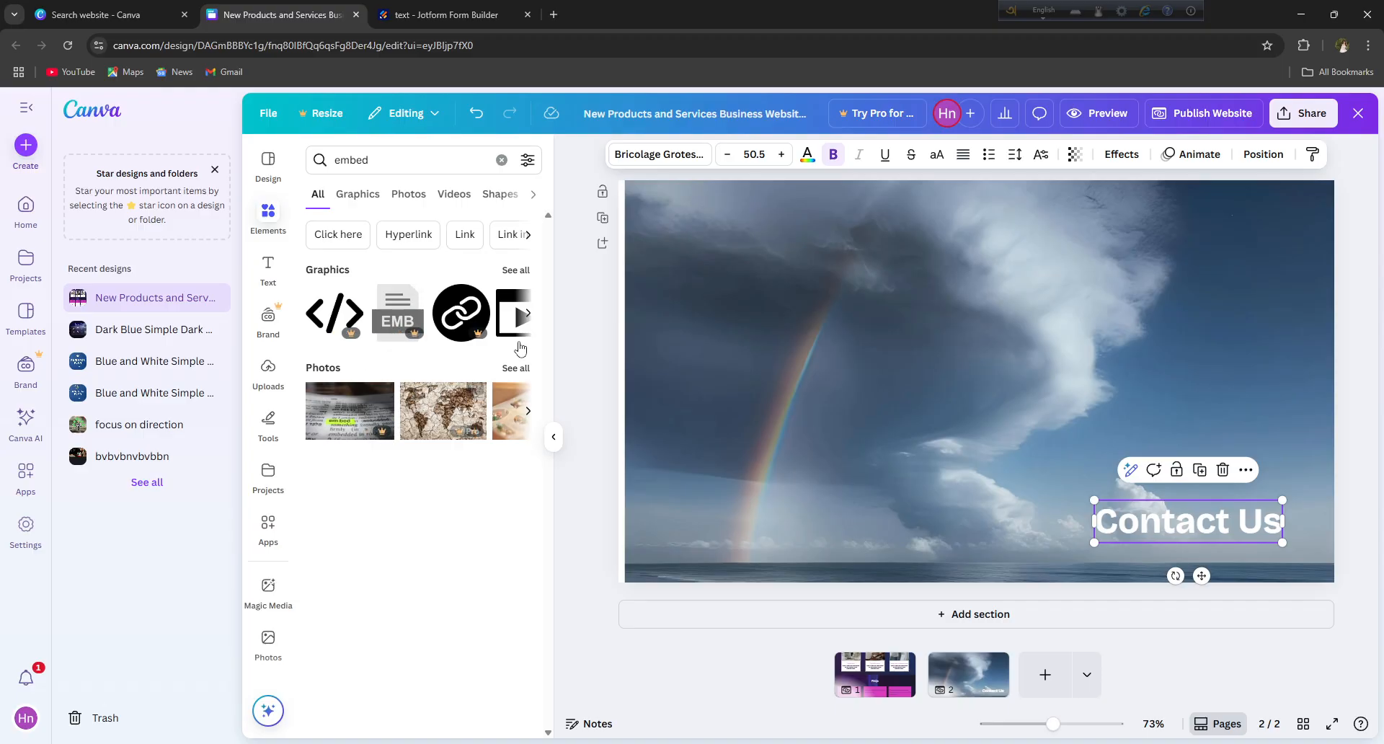
{"action": "left_click", "coordinate": [358, 195]}
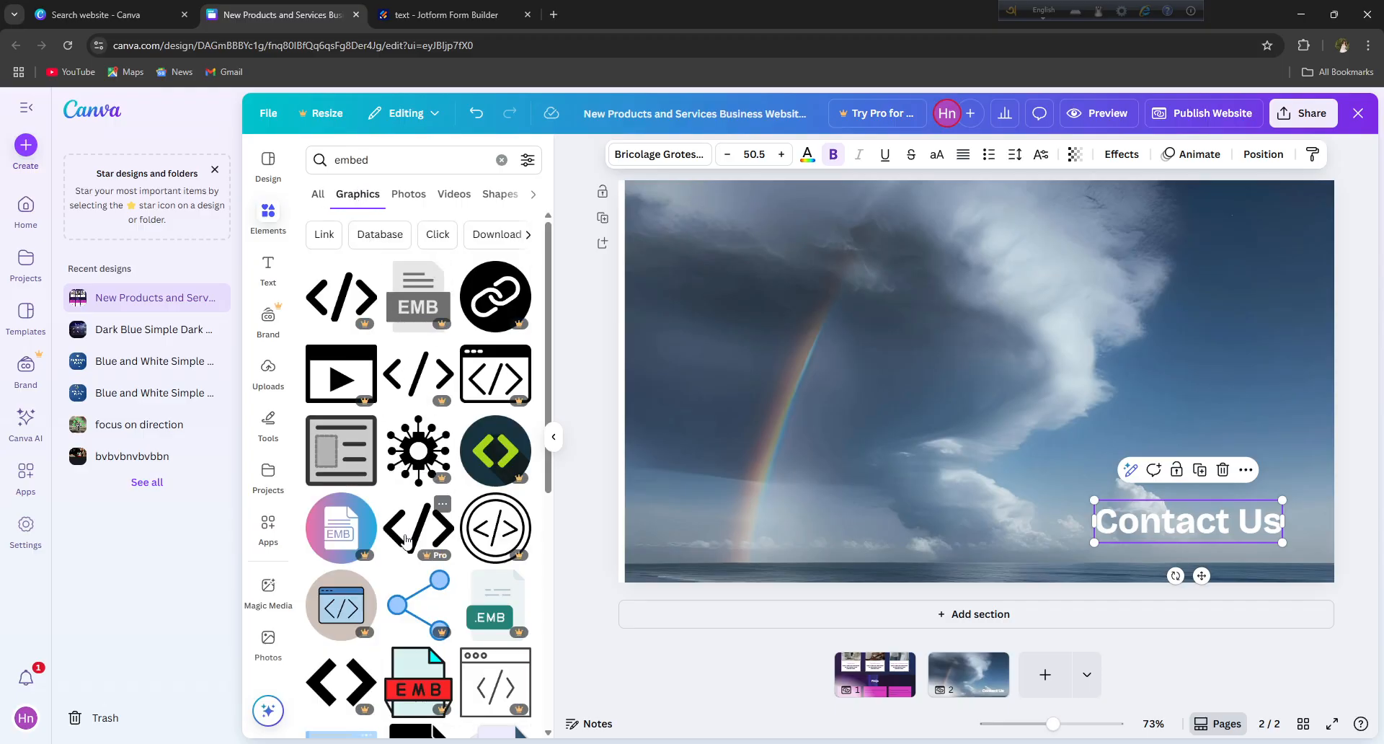
- Add the grey framed page-layout graphic to the Contact Us page and place it in the lower left area of the sky image
{"action": "left_click", "coordinate": [322, 433]}
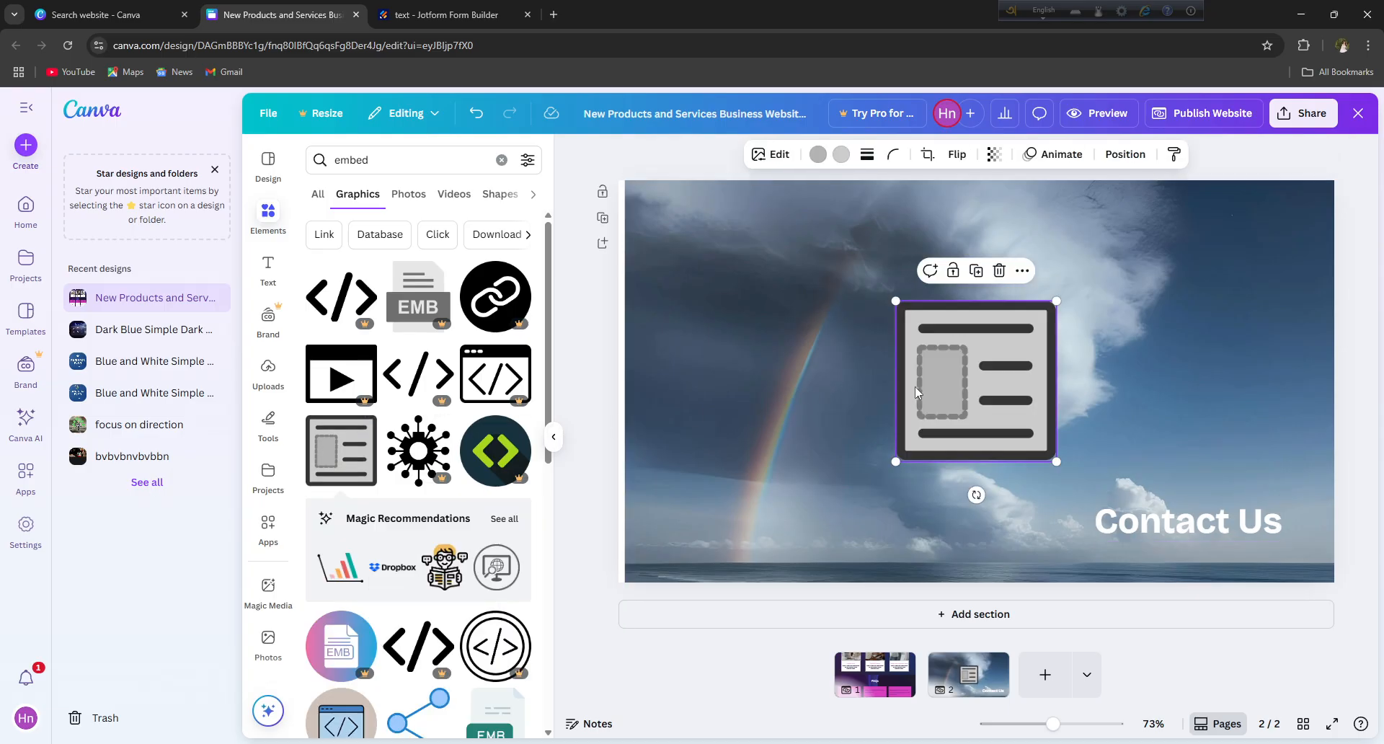
{"action": "left_click_drag", "start_coordinate": [914, 386], "coordinate": [671, 452]}
{"action": "right_click", "coordinate": [715, 447]}
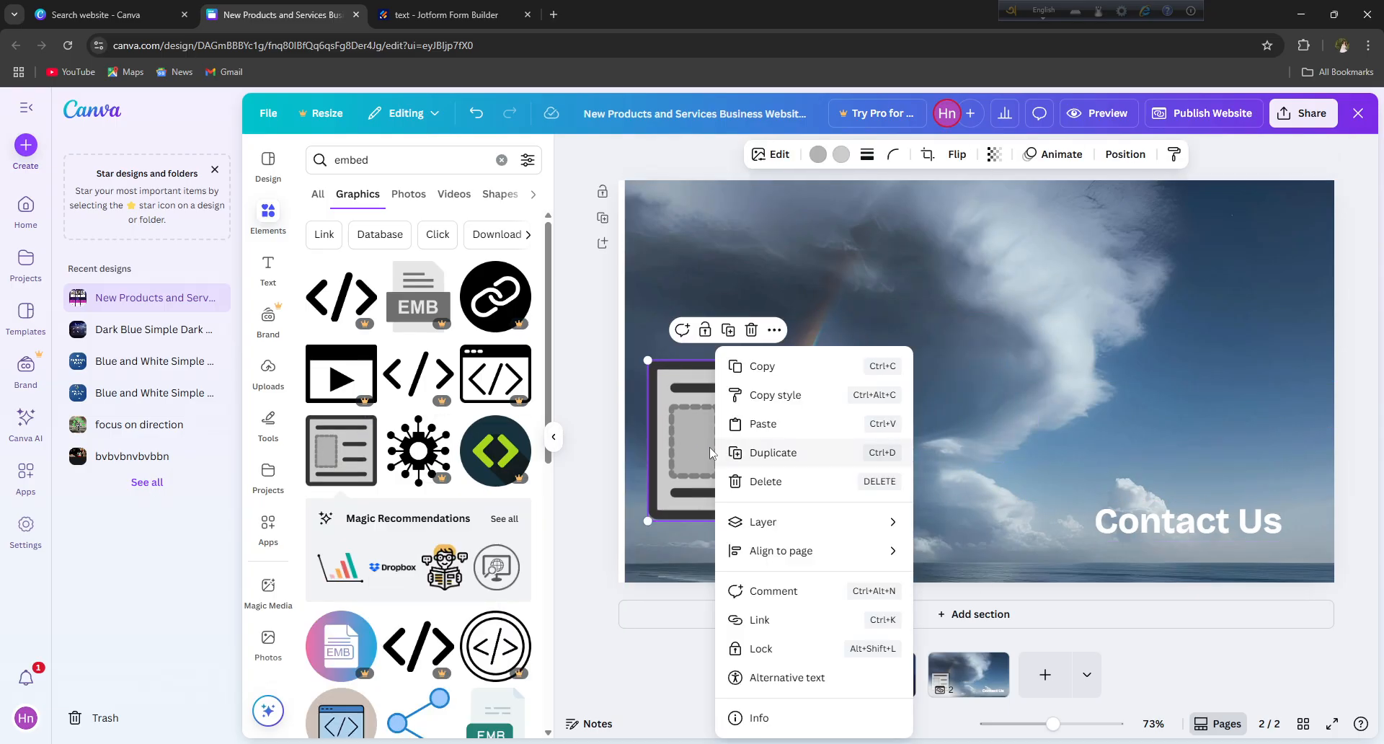
{"action": "left_click", "coordinate": [691, 417]}
{"action": "double_click", "coordinate": [691, 417]}
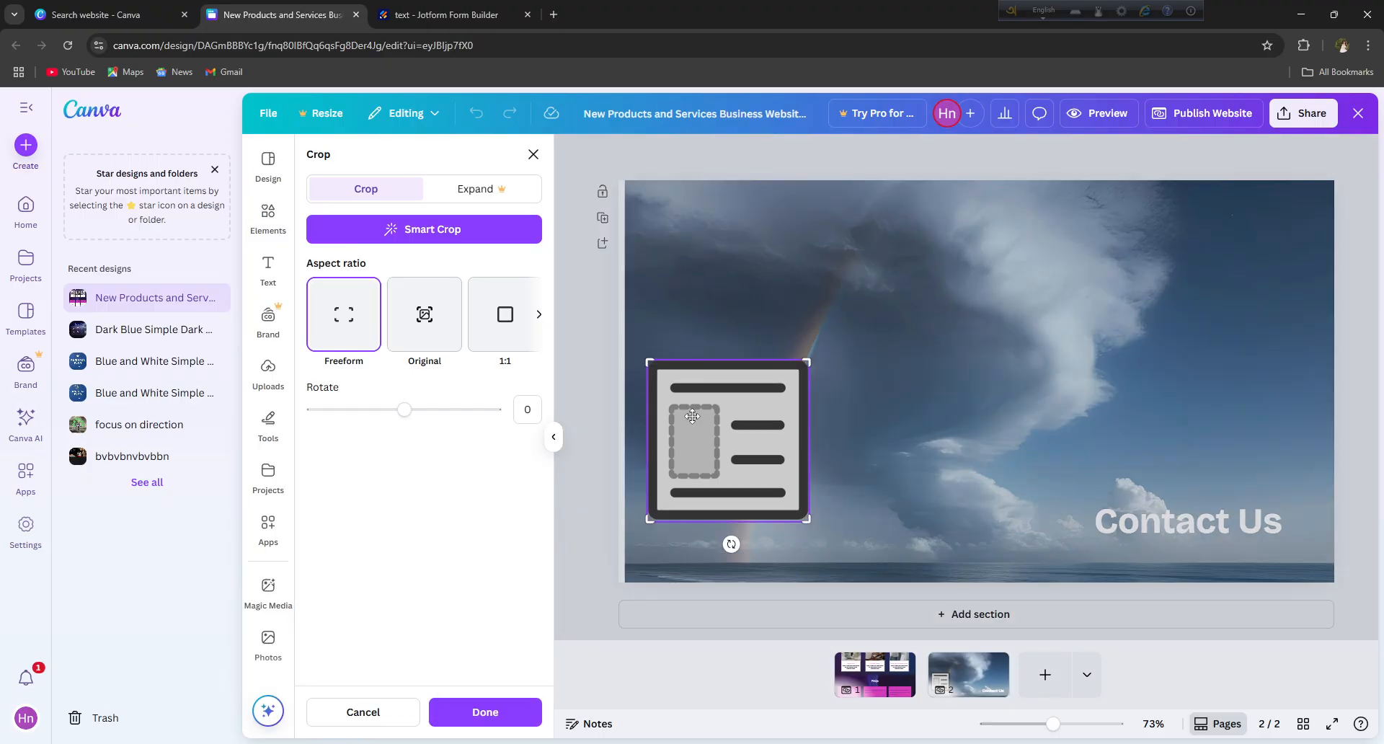
- Link the page-layout graphic to the copied Jotform form address and close its crop mode
{"action": "left_click", "coordinate": [447, 10]}
{"action": "left_click", "coordinate": [265, 5]}
{"action": "right_click", "coordinate": [719, 409]}
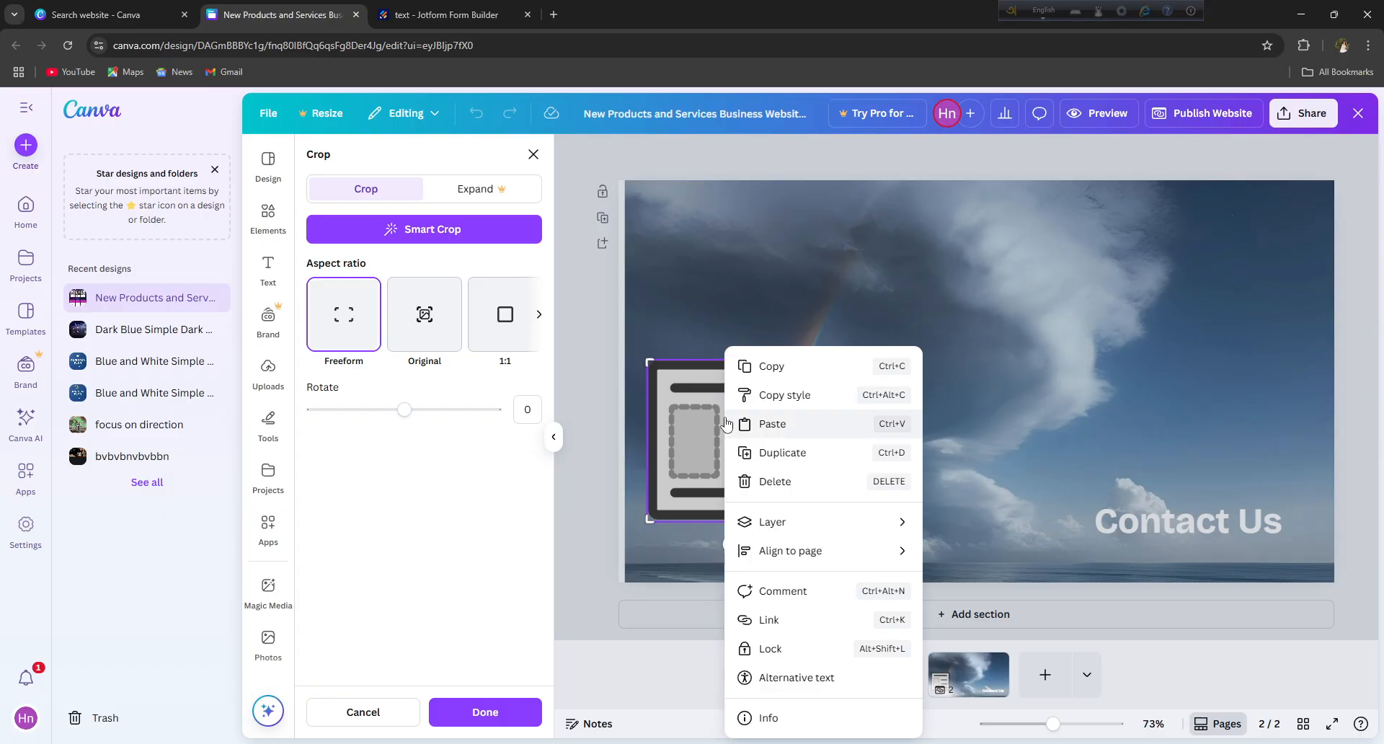
{"action": "right_click", "coordinate": [1125, 530]}
{"action": "right_click", "coordinate": [720, 433]}
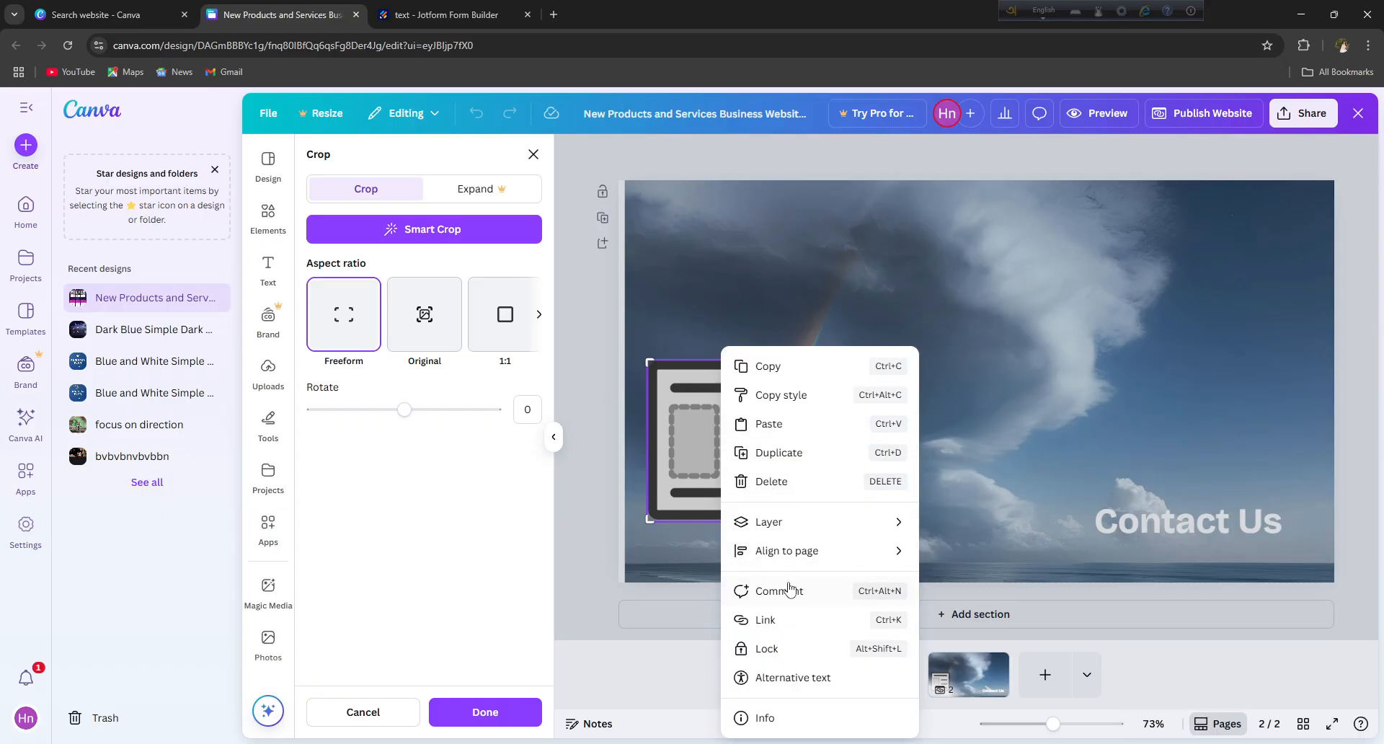
{"action": "left_click", "coordinate": [881, 627]}
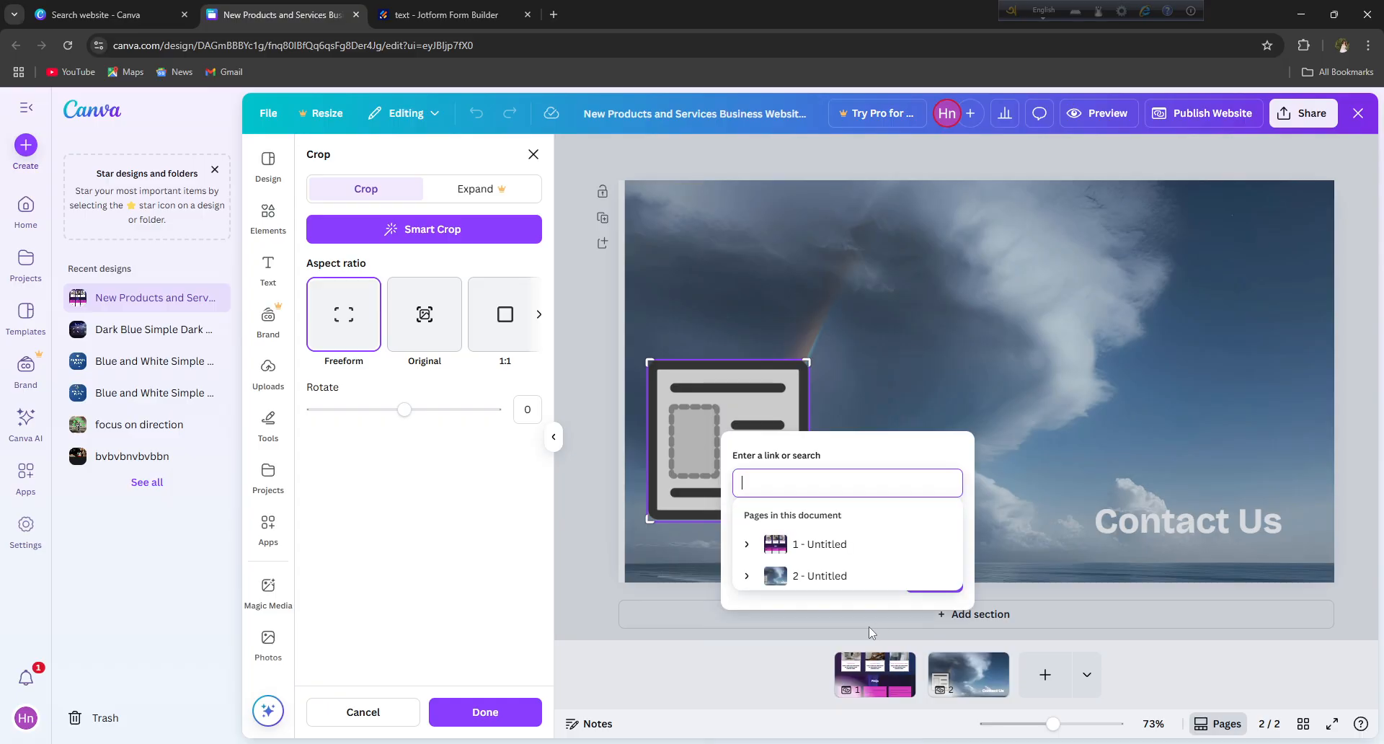
{"action": "right_click", "coordinate": [780, 480]}
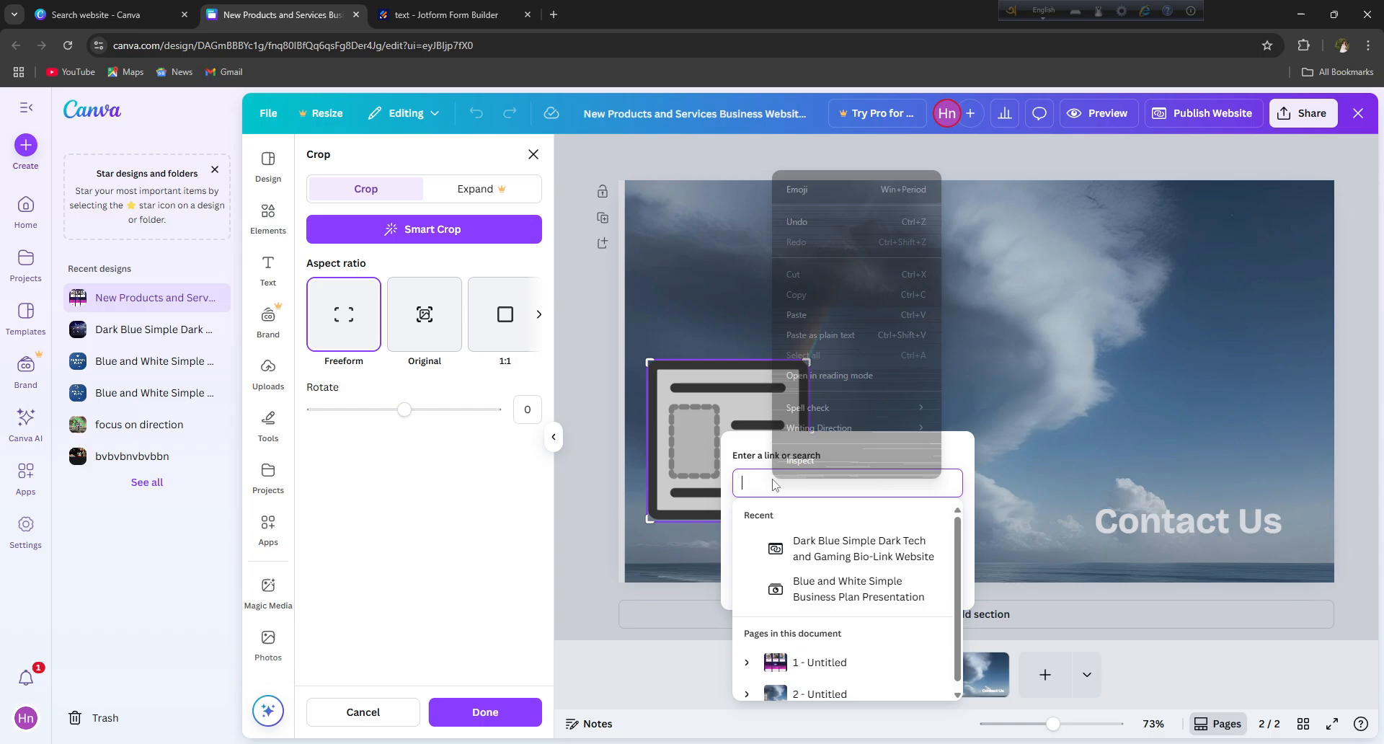
{"action": "left_click", "coordinate": [796, 315]}
{"action": "left_click", "coordinate": [933, 578]}
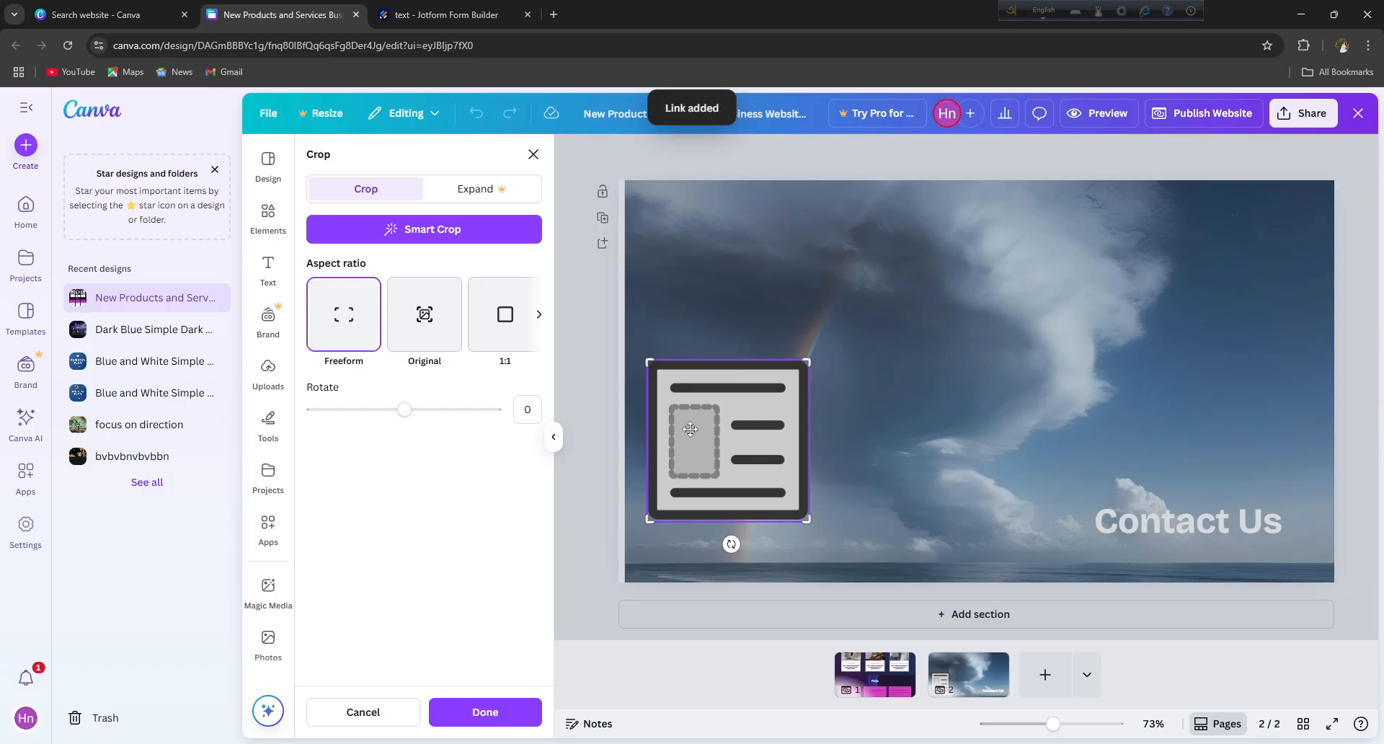
{"action": "left_click", "coordinate": [483, 712]}
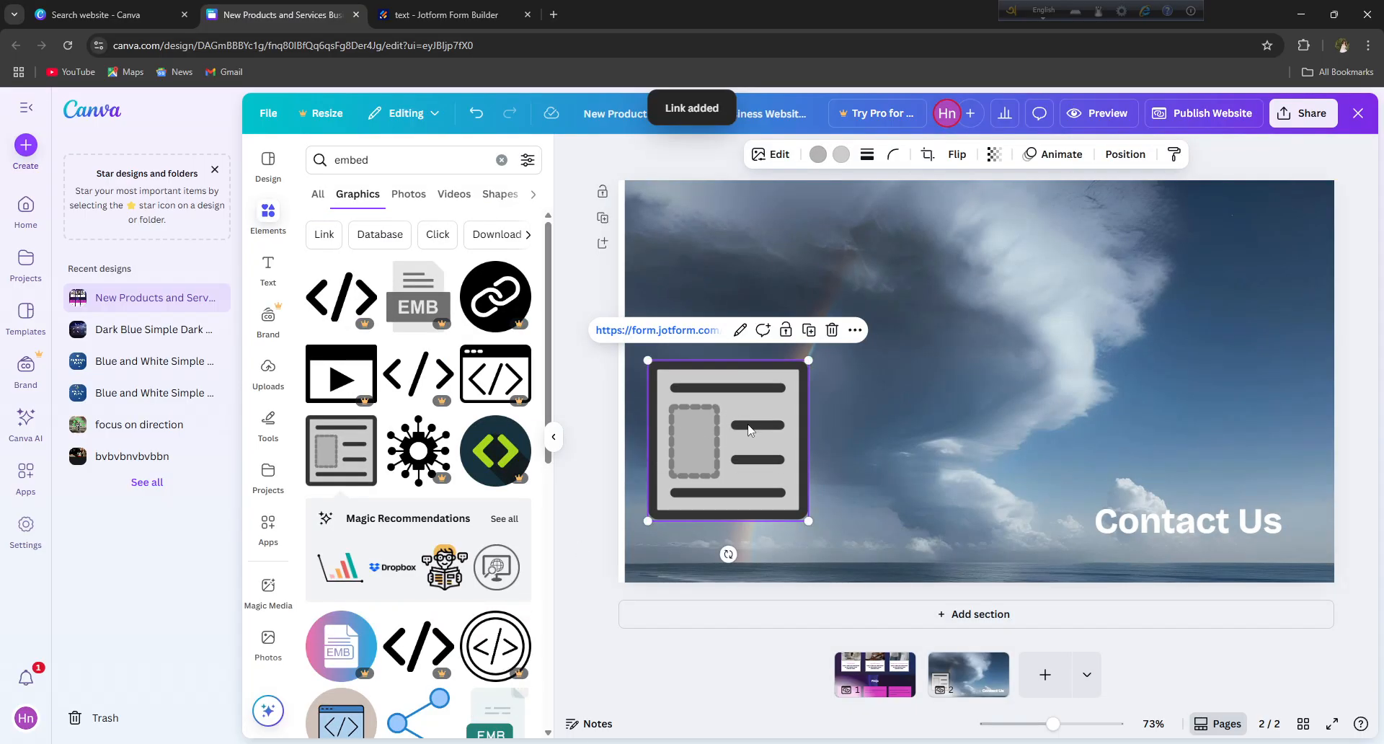
- Shrink the linked graphic to about half its size and place it near the page's lower left corner
{"action": "left_click_drag", "start_coordinate": [716, 429], "coordinate": [747, 476]}
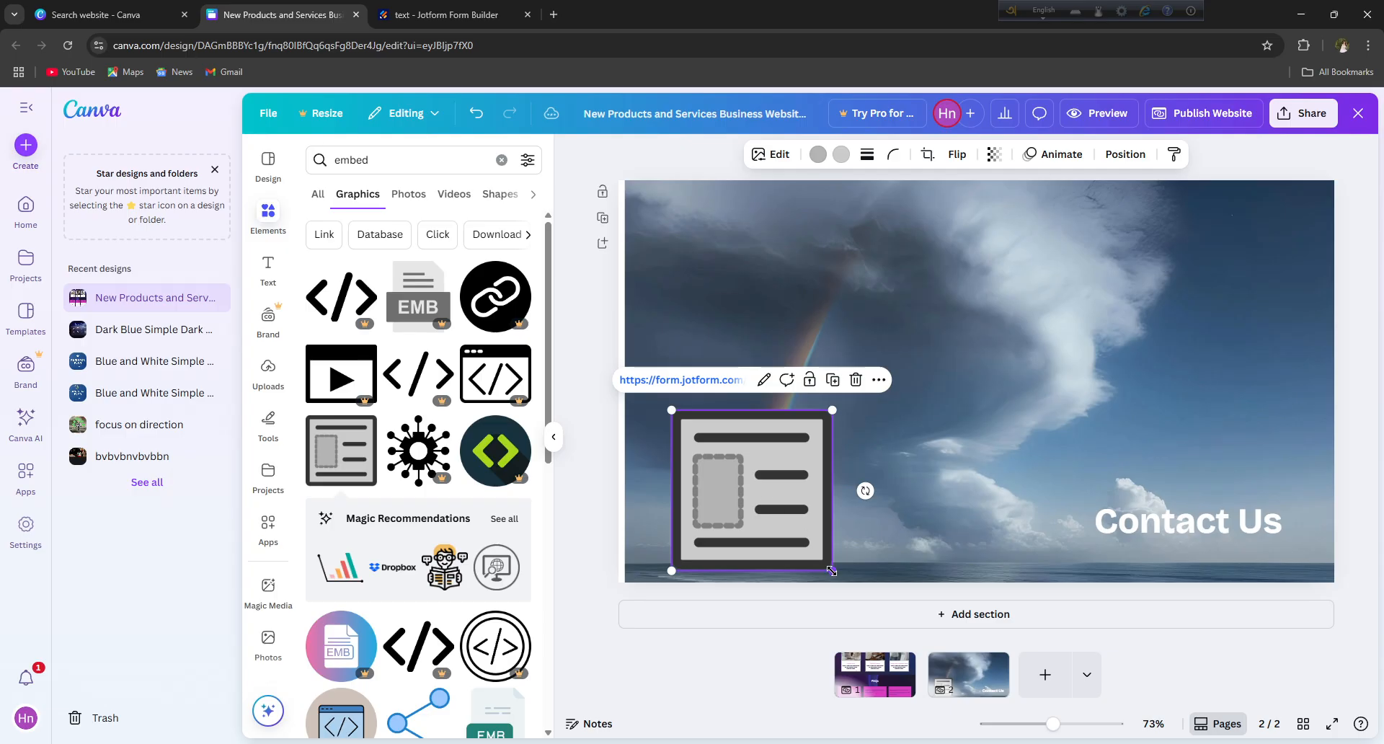
{"action": "left_click_drag", "start_coordinate": [837, 562], "coordinate": [726, 522]}
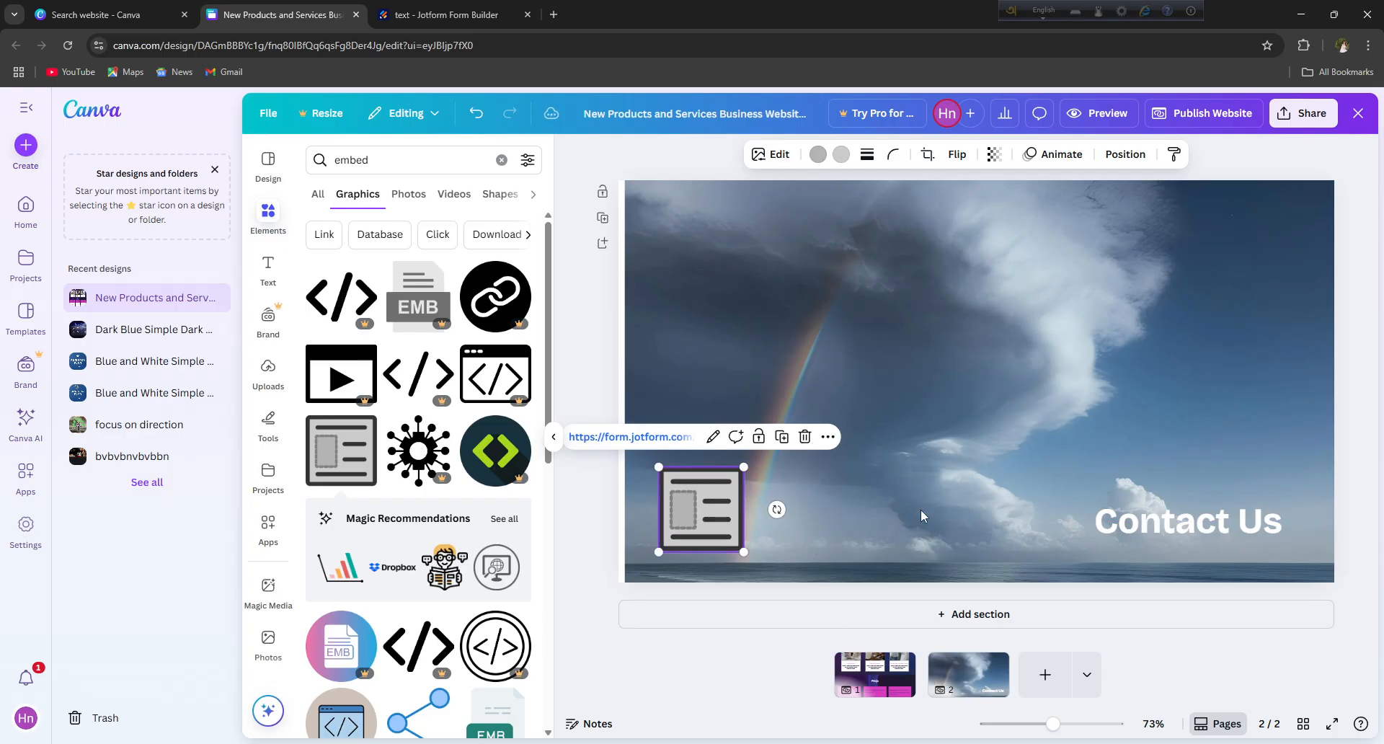
- Link the Contact Us text to the copied Jotform form address and shift the text slightly down and to the right
{"action": "left_click", "coordinate": [1193, 526]}
{"action": "double_click", "coordinate": [1193, 524]}
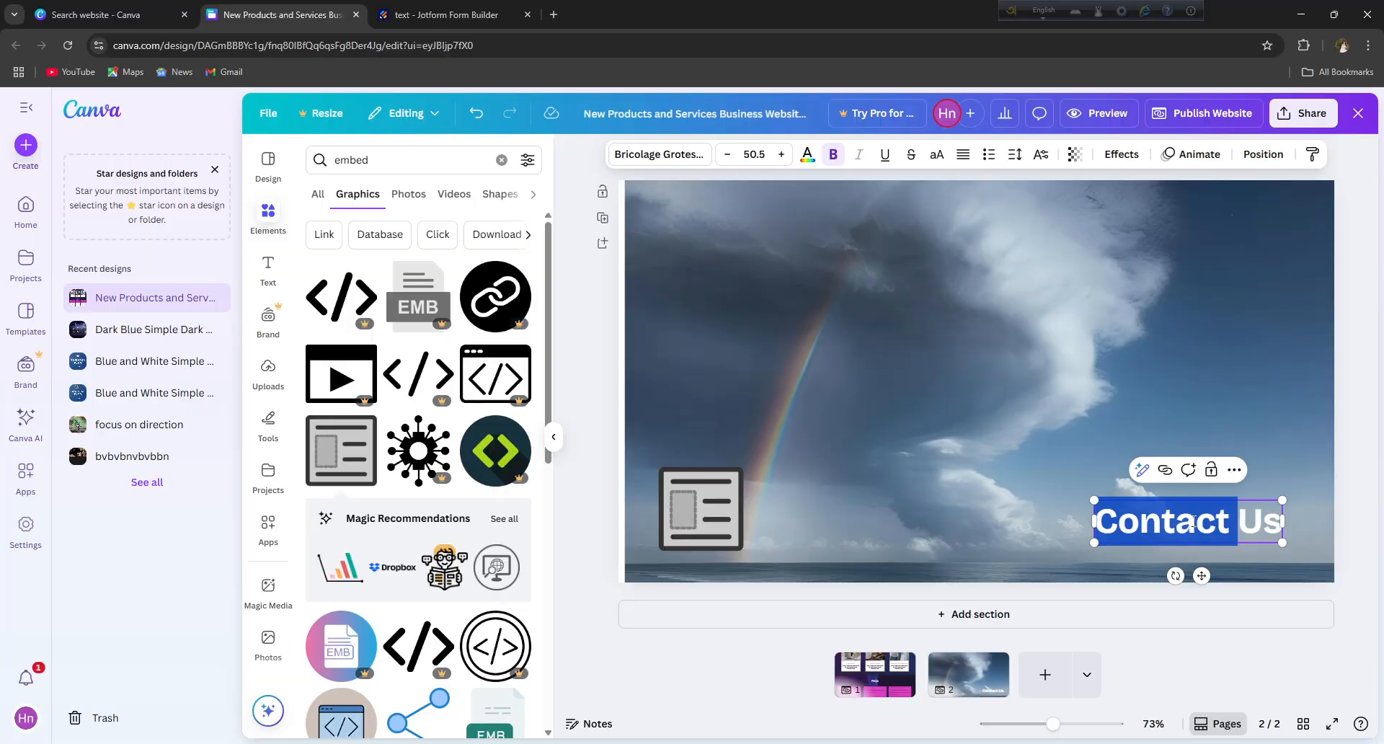
{"action": "left_click", "coordinate": [944, 339]}
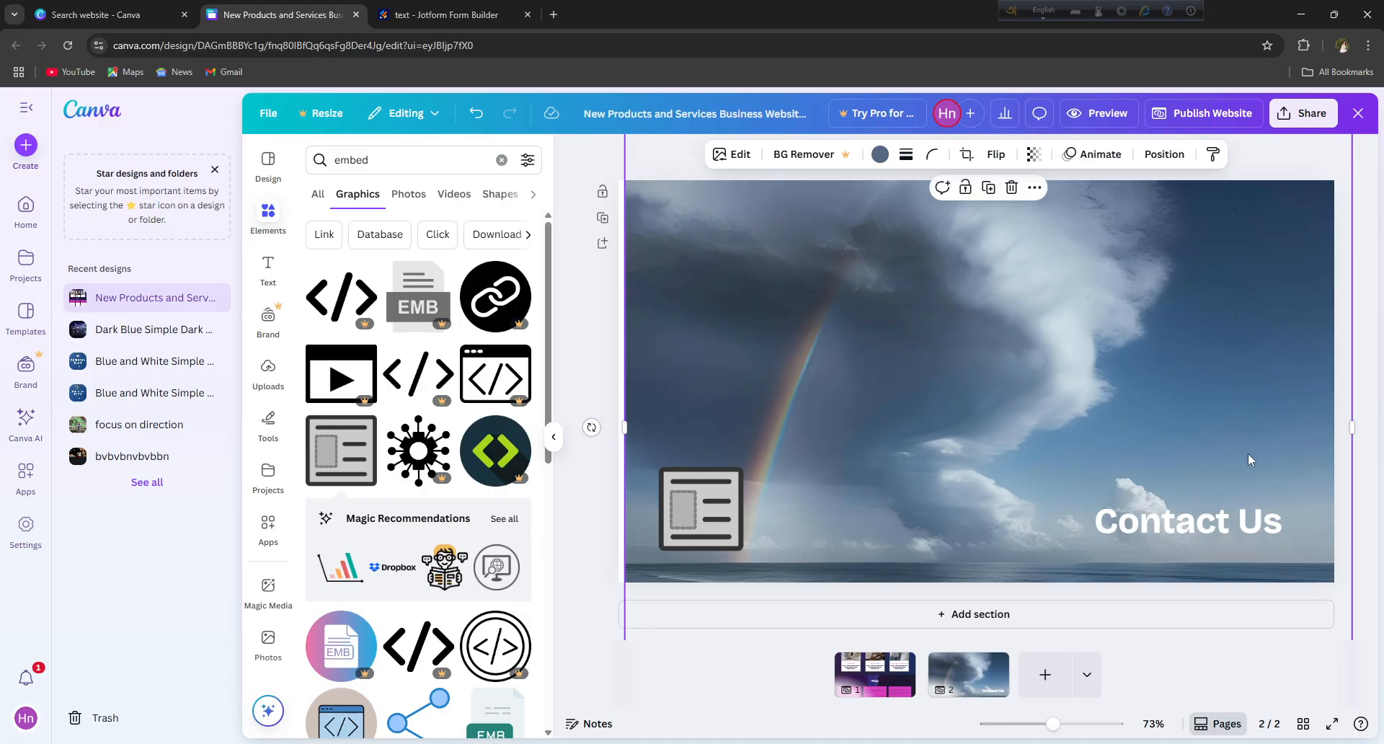
{"action": "left_click", "coordinate": [1221, 515]}
{"action": "left_click", "coordinate": [1222, 515]}
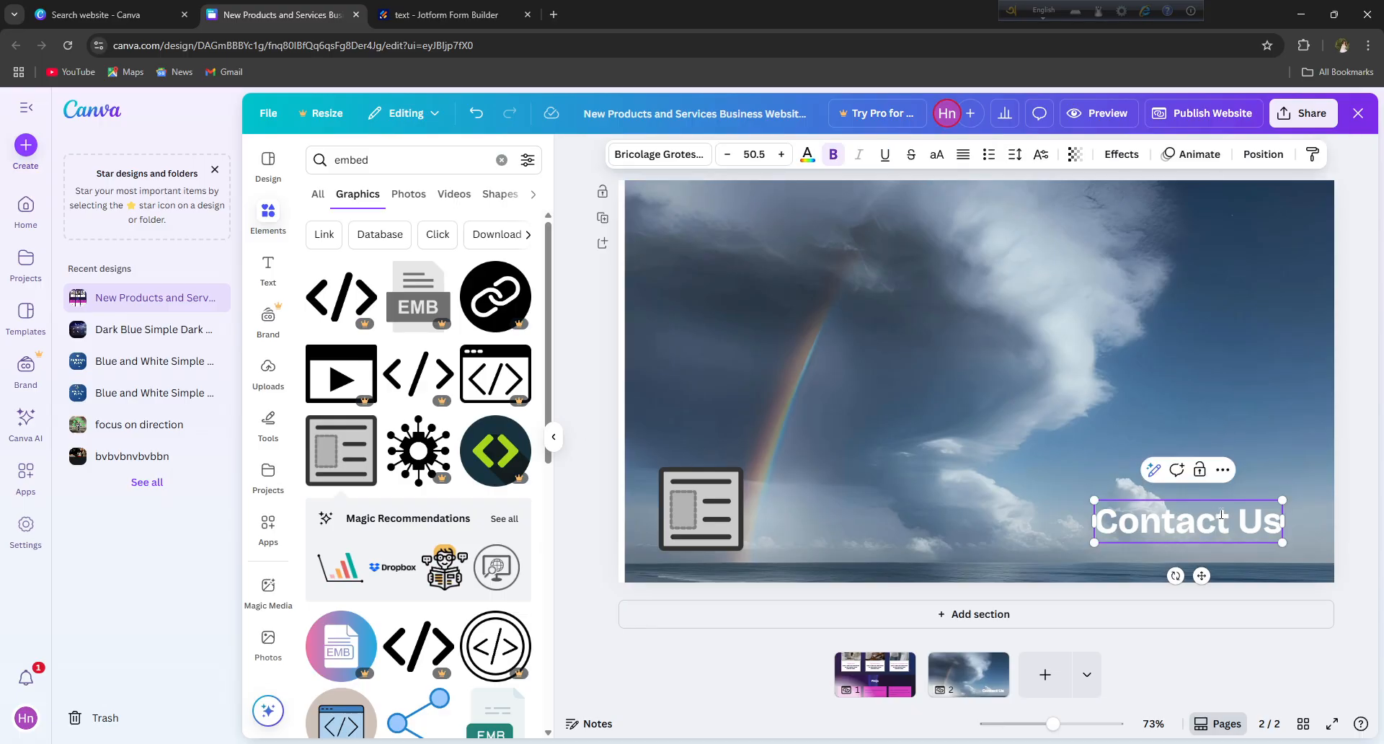
{"action": "left_click", "coordinate": [1075, 414]}
{"action": "left_click", "coordinate": [1202, 528]}
{"action": "right_click", "coordinate": [1201, 528]}
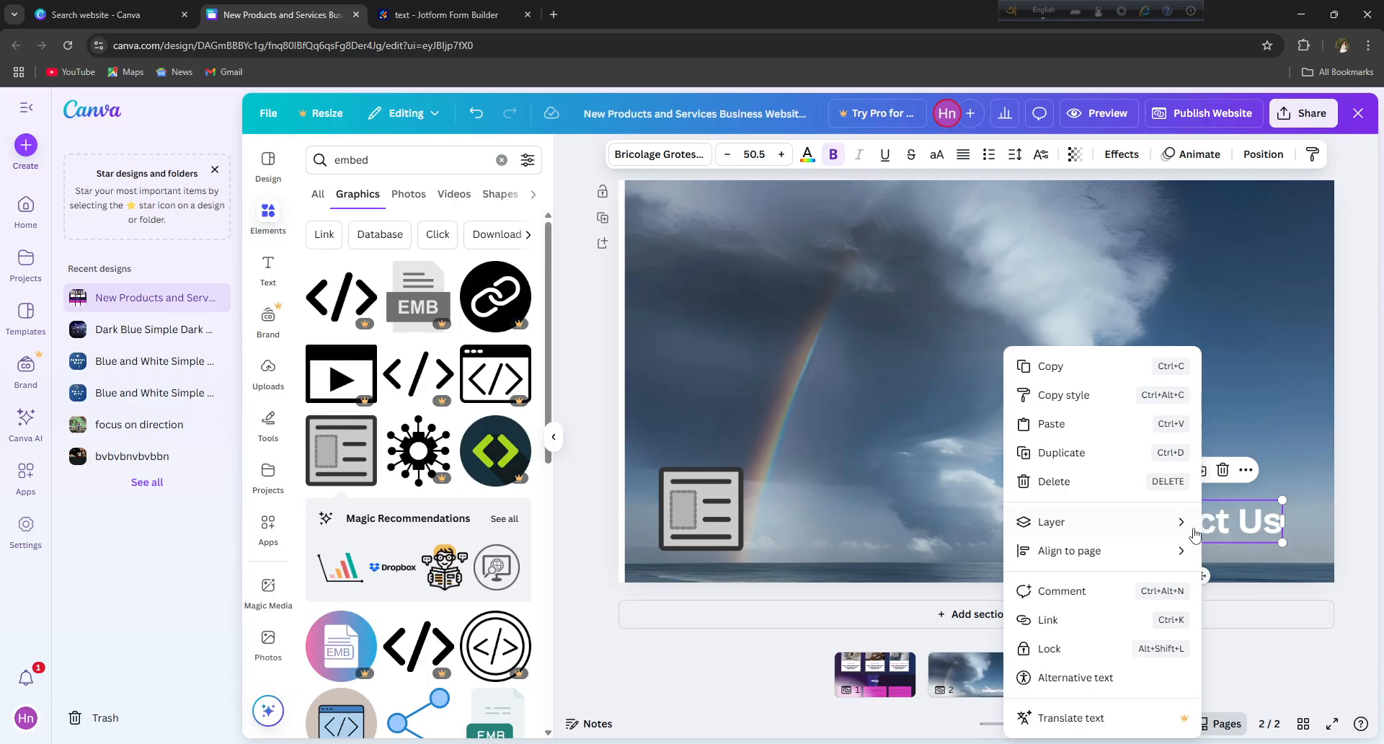
{"action": "left_click", "coordinate": [1066, 622]}
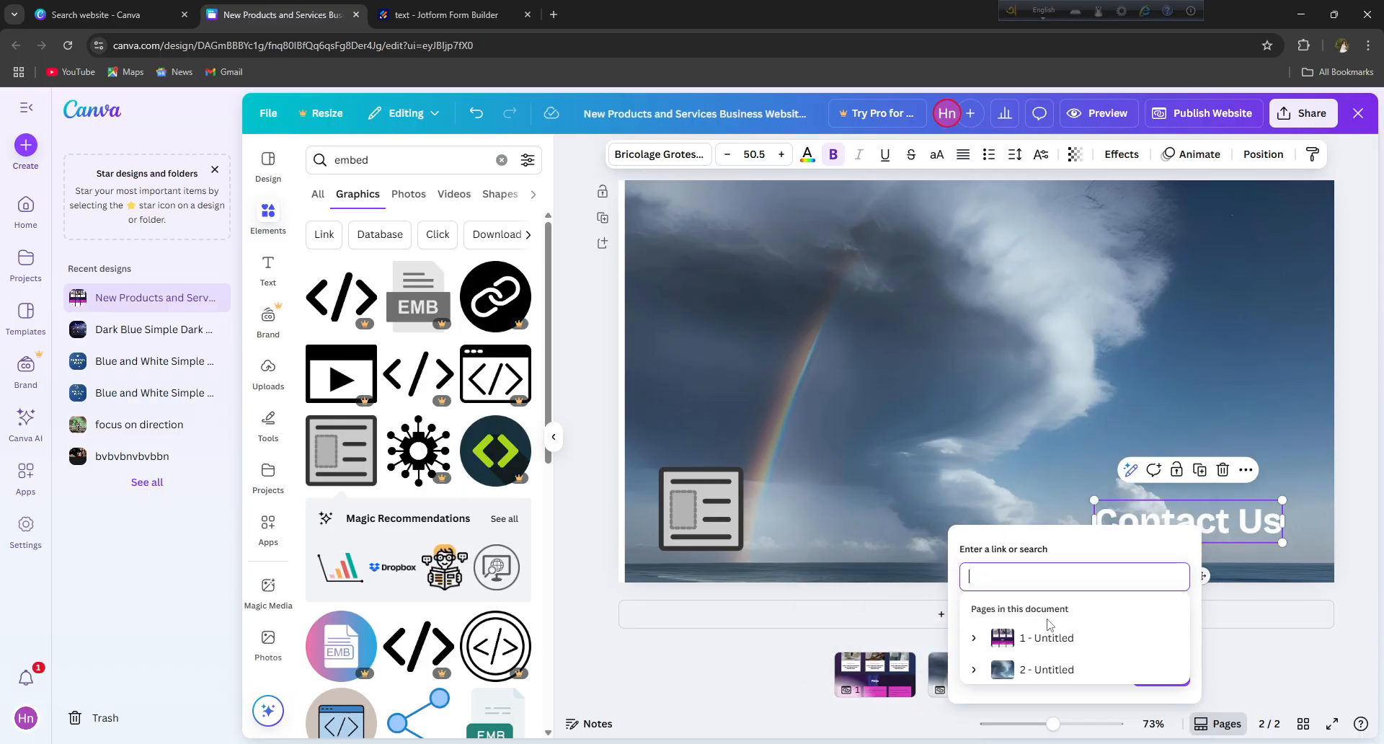
{"action": "right_click", "coordinate": [1029, 577]}
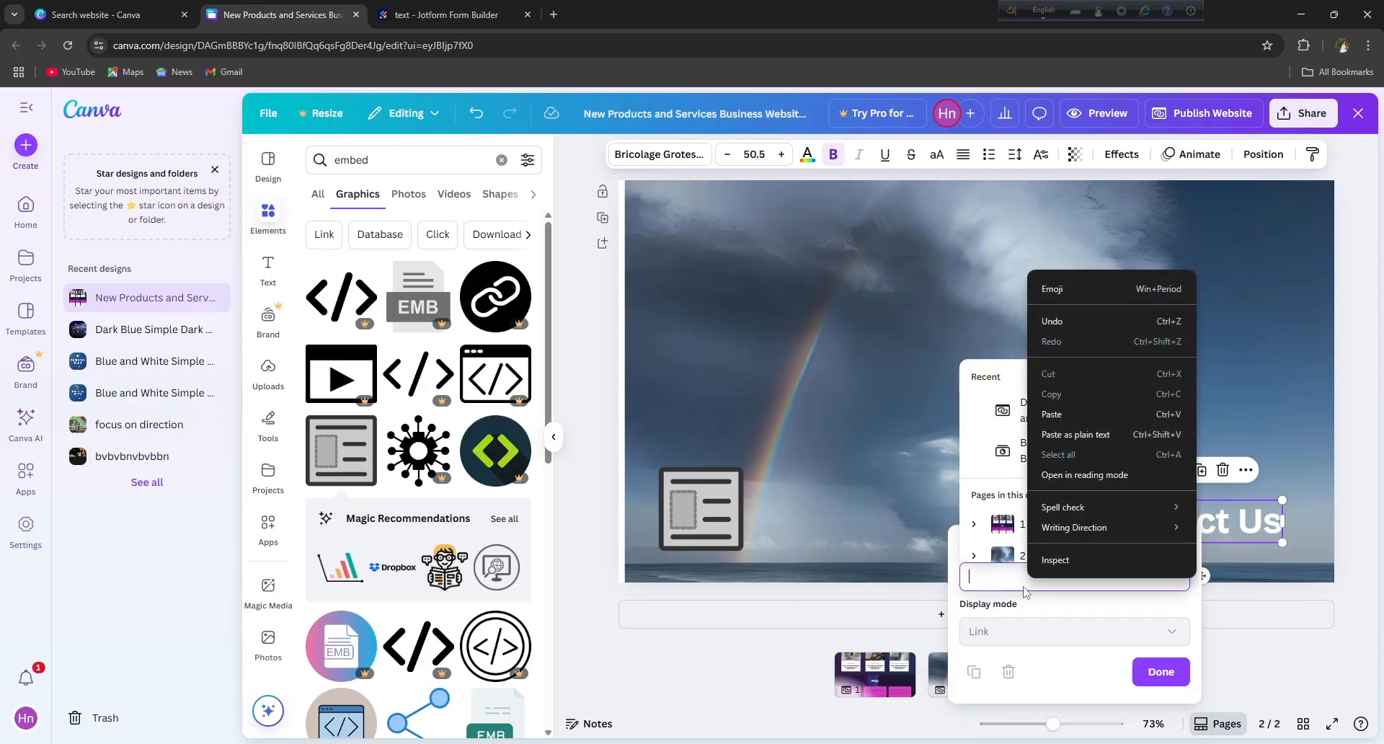
{"action": "left_click", "coordinate": [1074, 413]}
{"action": "left_click", "coordinate": [1160, 671]}
{"action": "left_click", "coordinate": [1289, 629]}
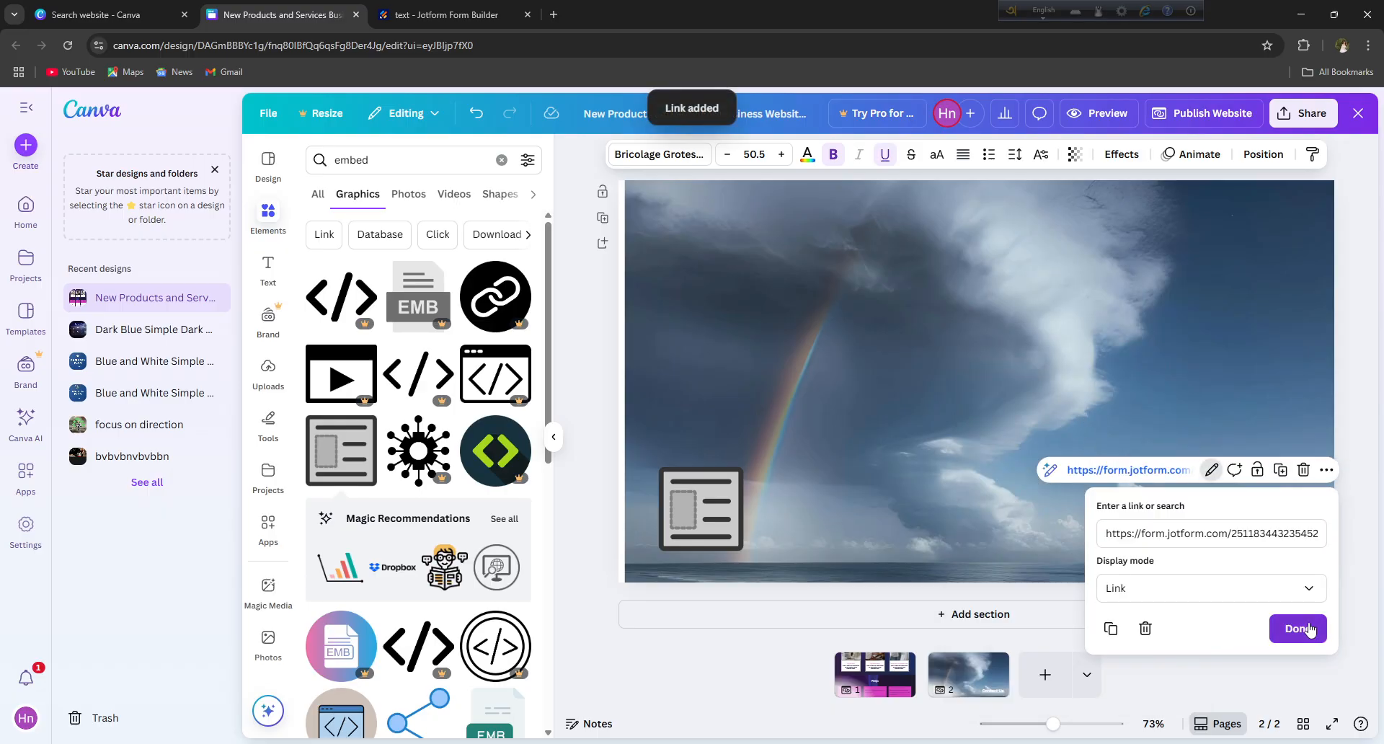
{"action": "left_click_drag", "start_coordinate": [1211, 529], "coordinate": [1215, 539]}
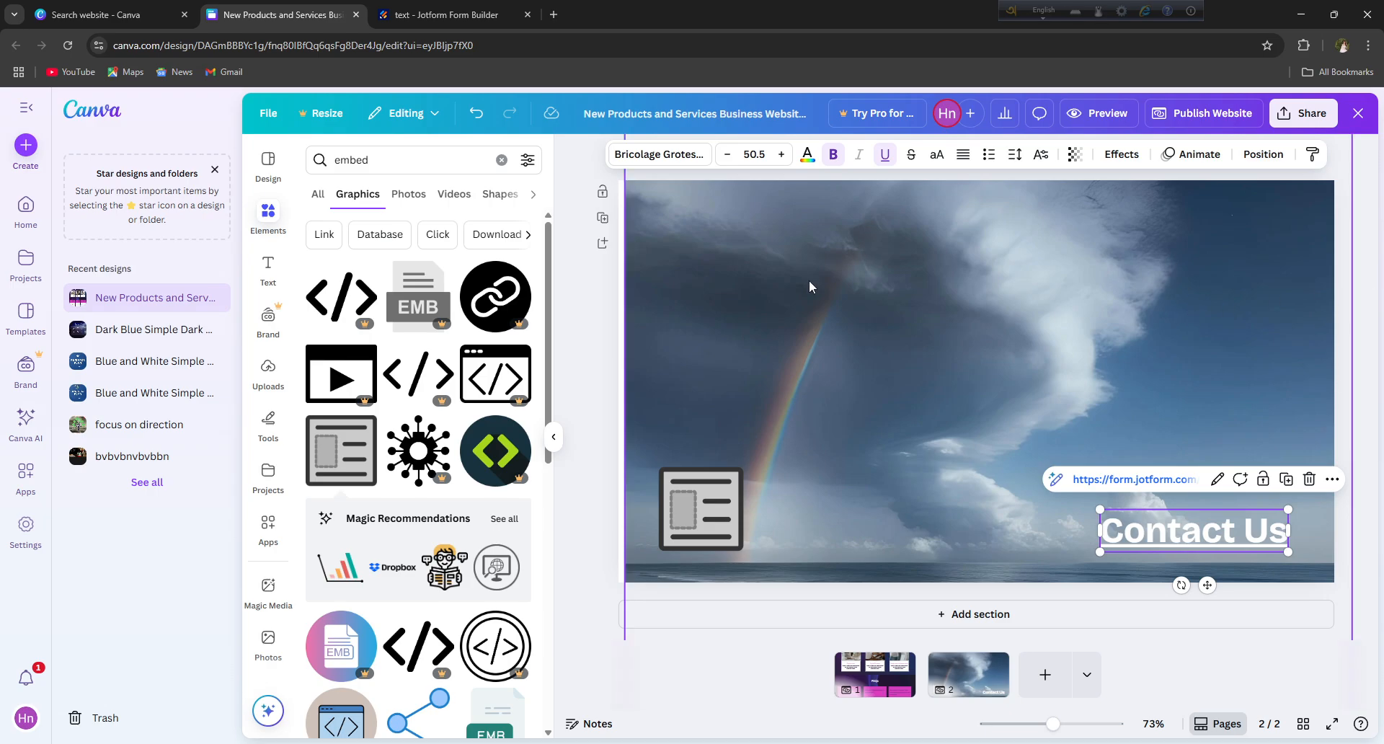
- Open the website's publishing options and activate the Website URL entry
{"action": "left_click", "coordinate": [1196, 119]}
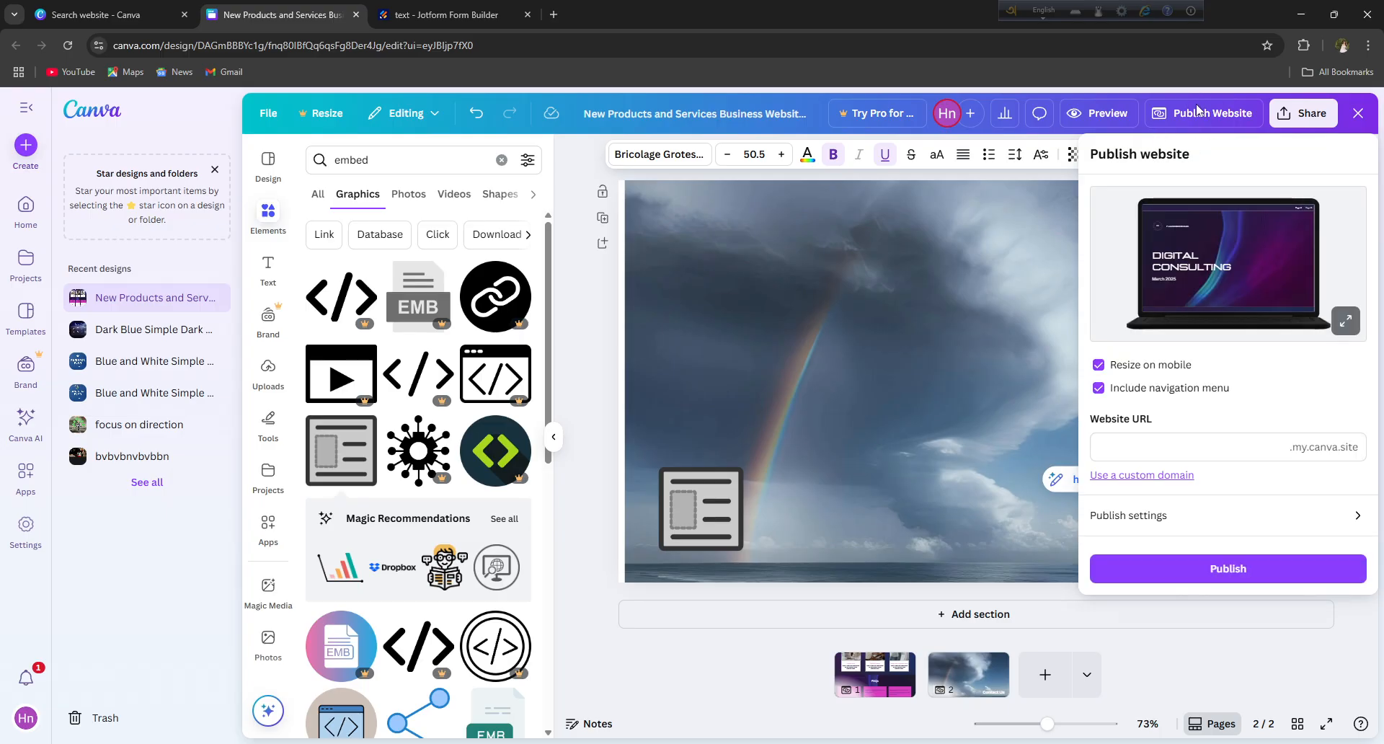
{"action": "left_click", "coordinate": [1155, 440]}
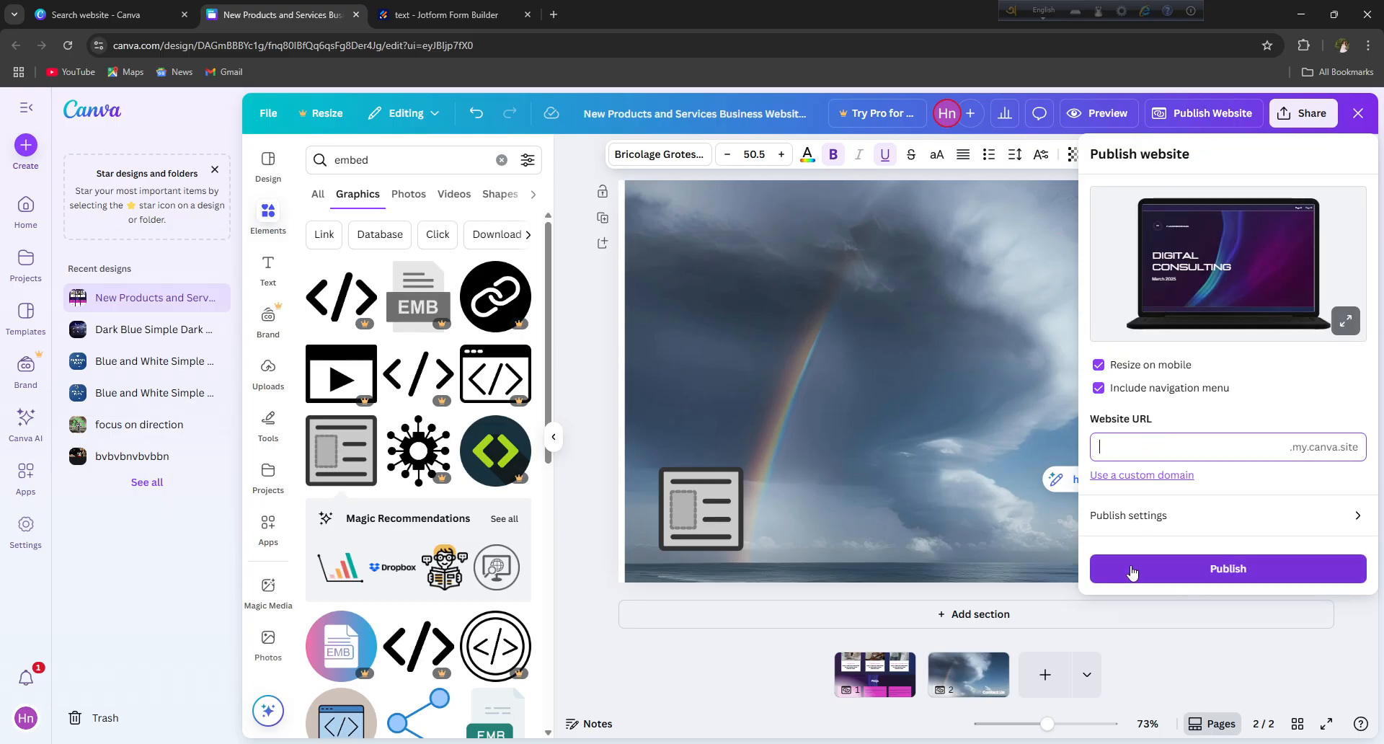